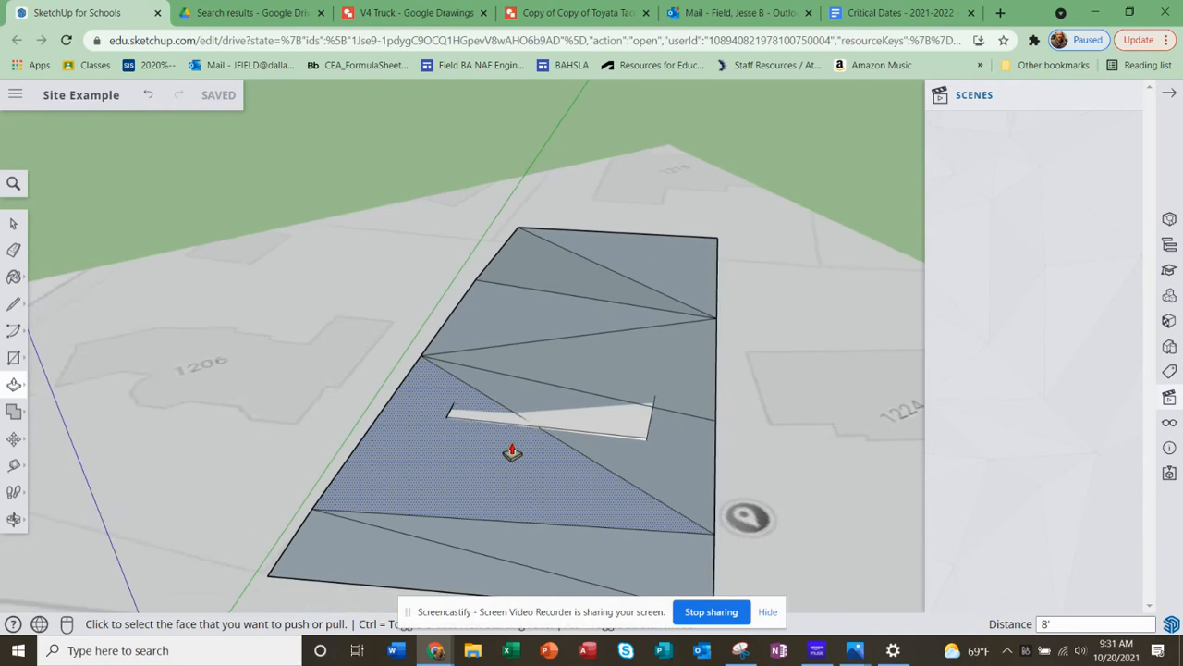
pyautogui.scroll(-2, 523, 450)
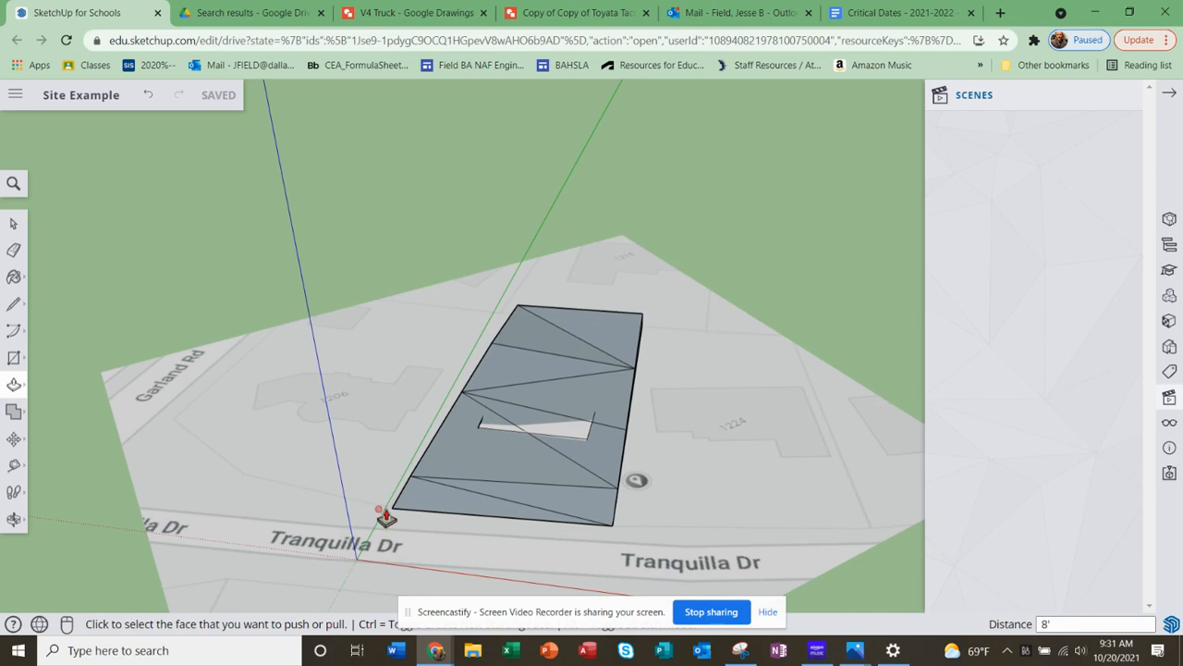
# Undo the last two edits, removing the white shape and the white box over lot 1206
pyautogui.moveTo(498, 406); pyautogui.dragTo(502, 524, button='middle')
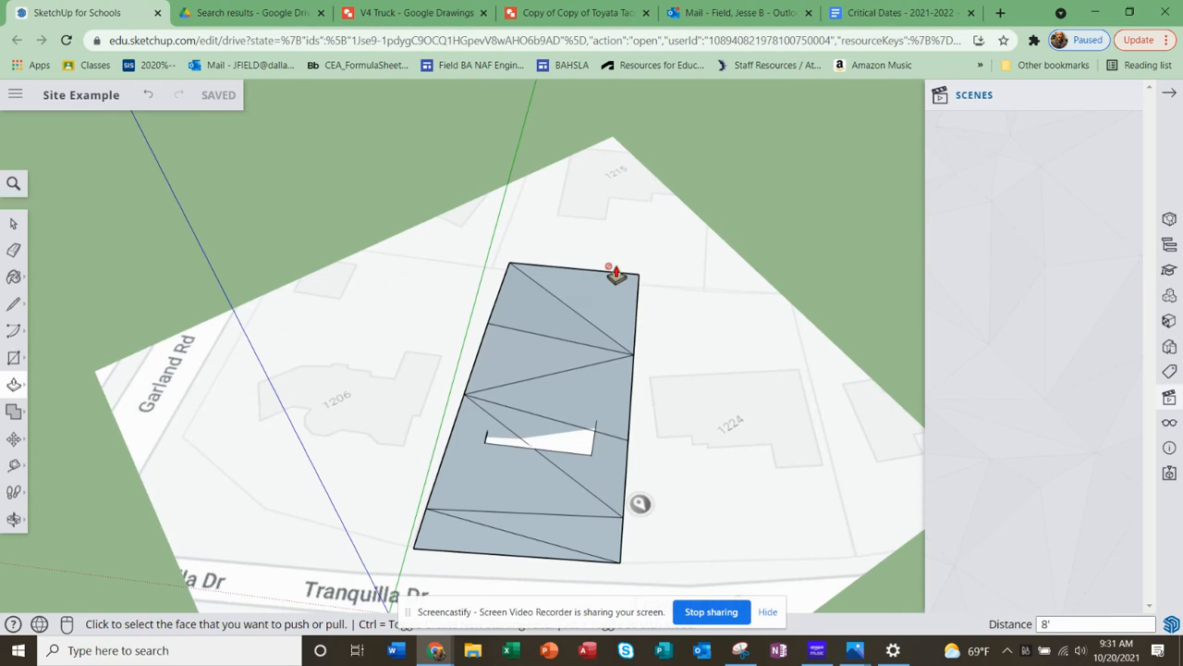
pyautogui.moveTo(450, 376); pyautogui.dragTo(456, 521, button='middle')
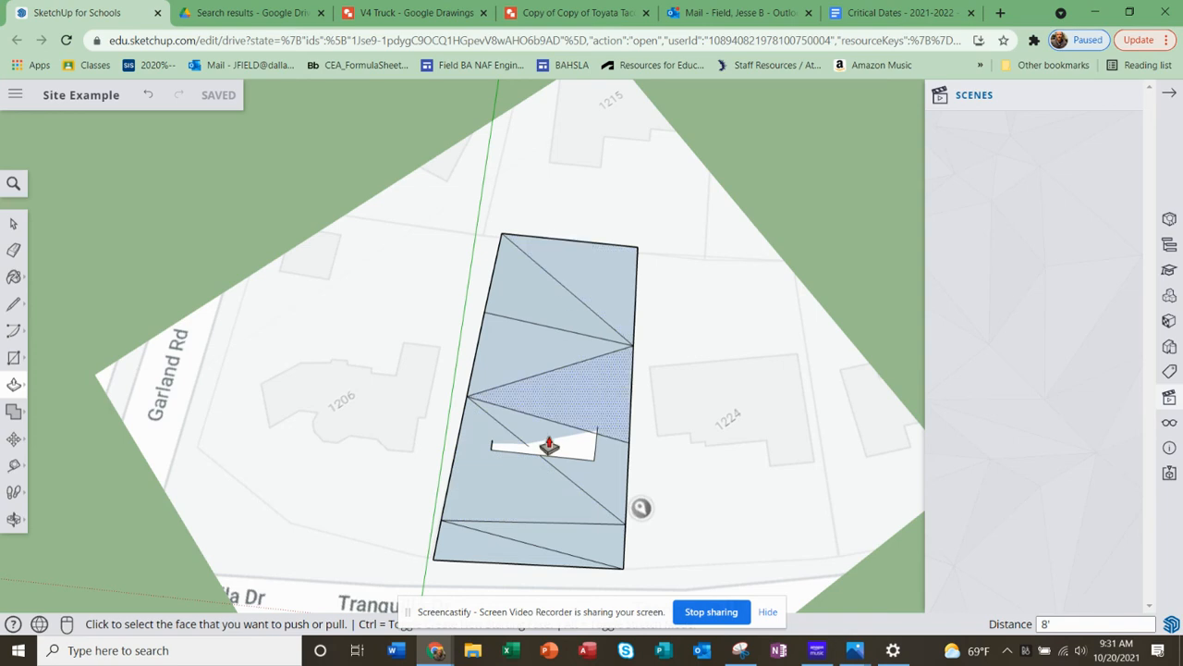
pyautogui.moveTo(530, 549); pyautogui.dragTo(490, 552, button='middle')
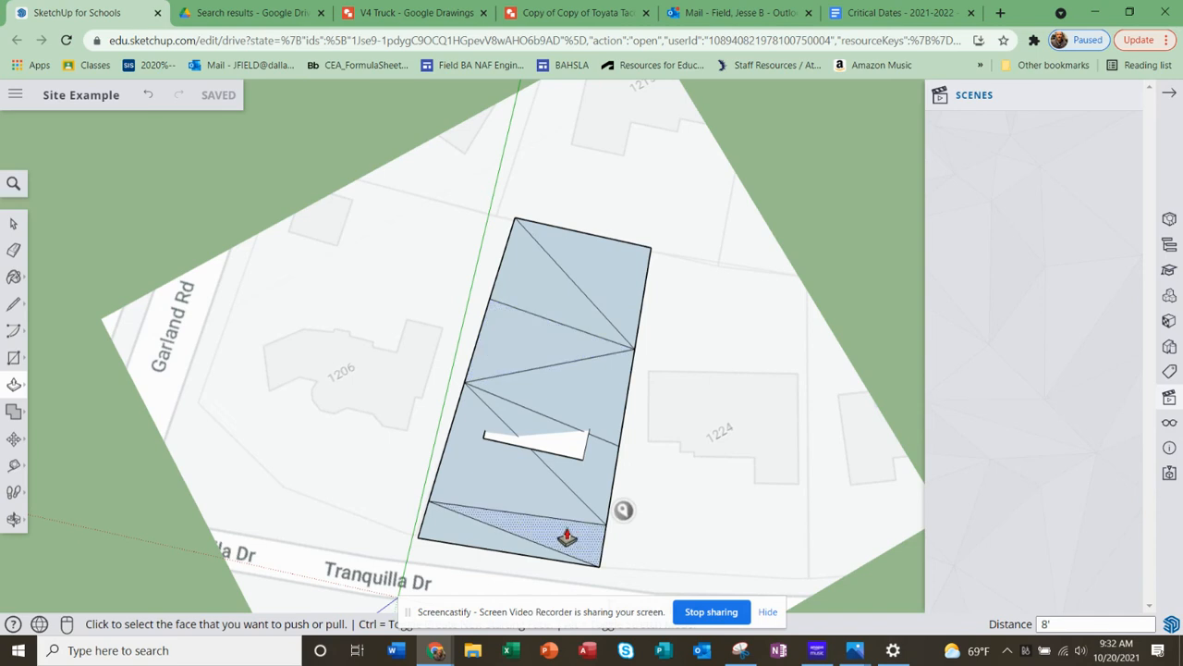
pyautogui.moveTo(504, 449); pyautogui.dragTo(585, 545, button='middle')
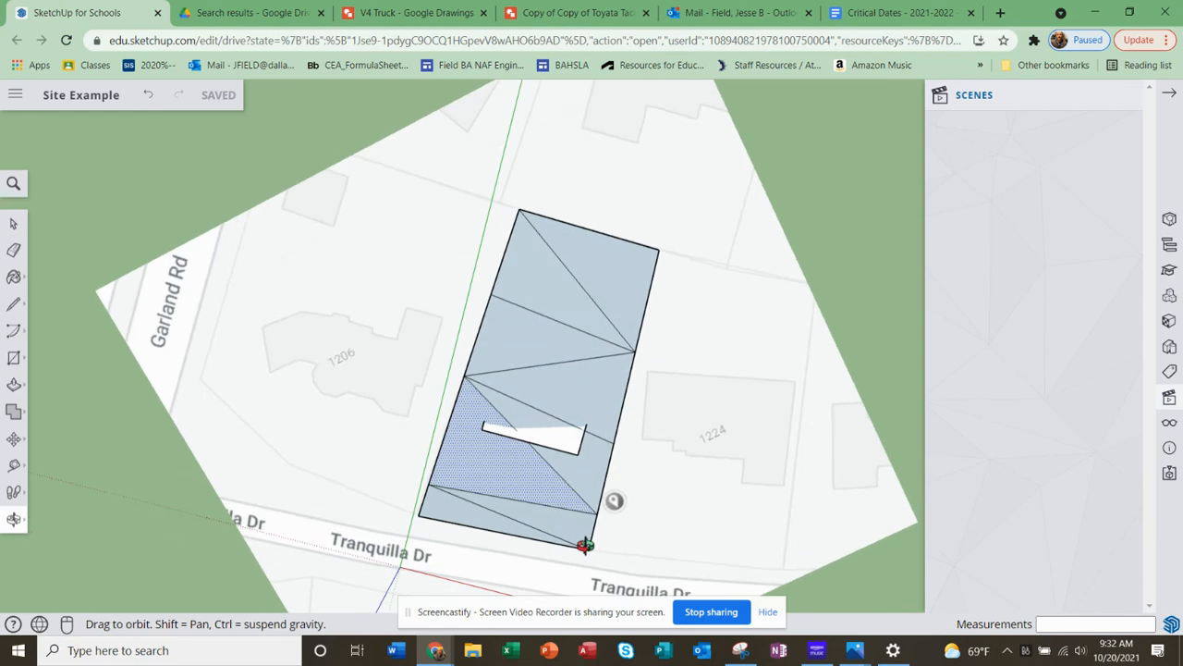
pyautogui.click(151, 97)
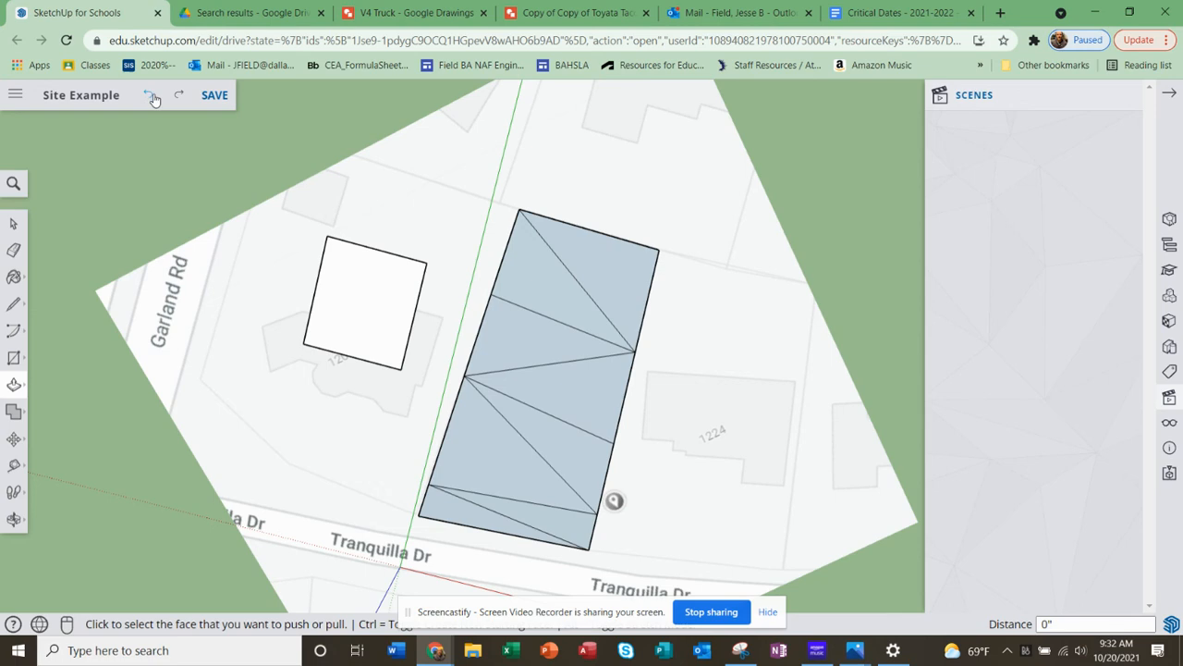
pyautogui.click(151, 97)
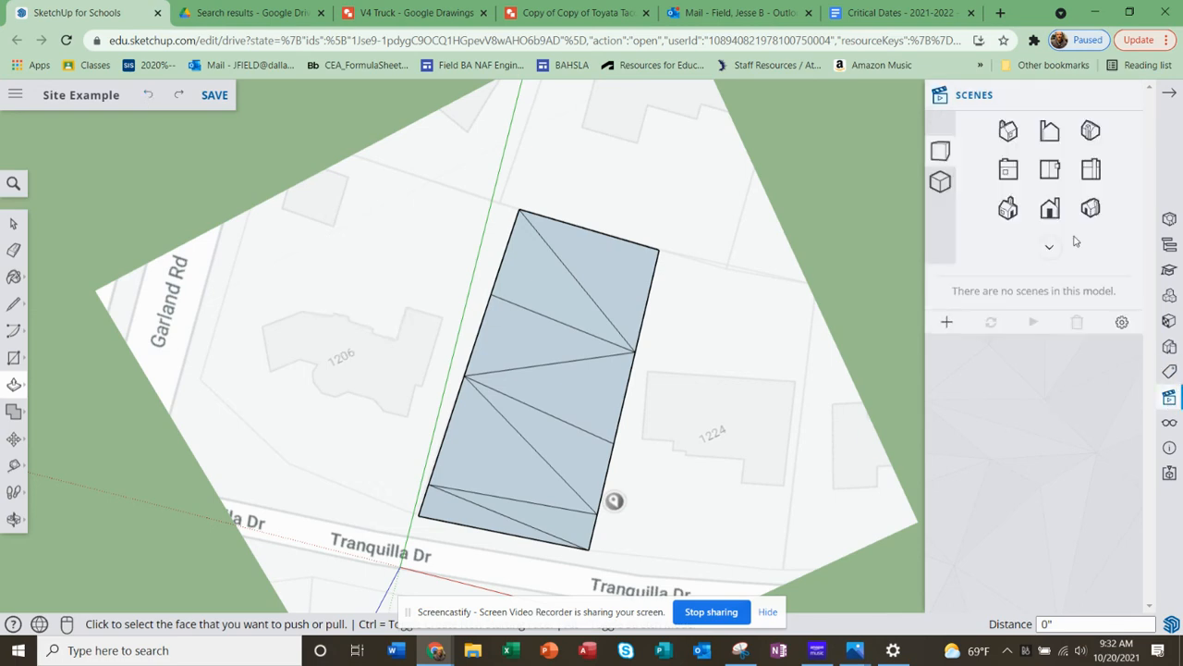
# Switch to Top view and zoom in on the parcel
pyautogui.click(1049, 169)
pyautogui.scroll(-1, 318, 494)
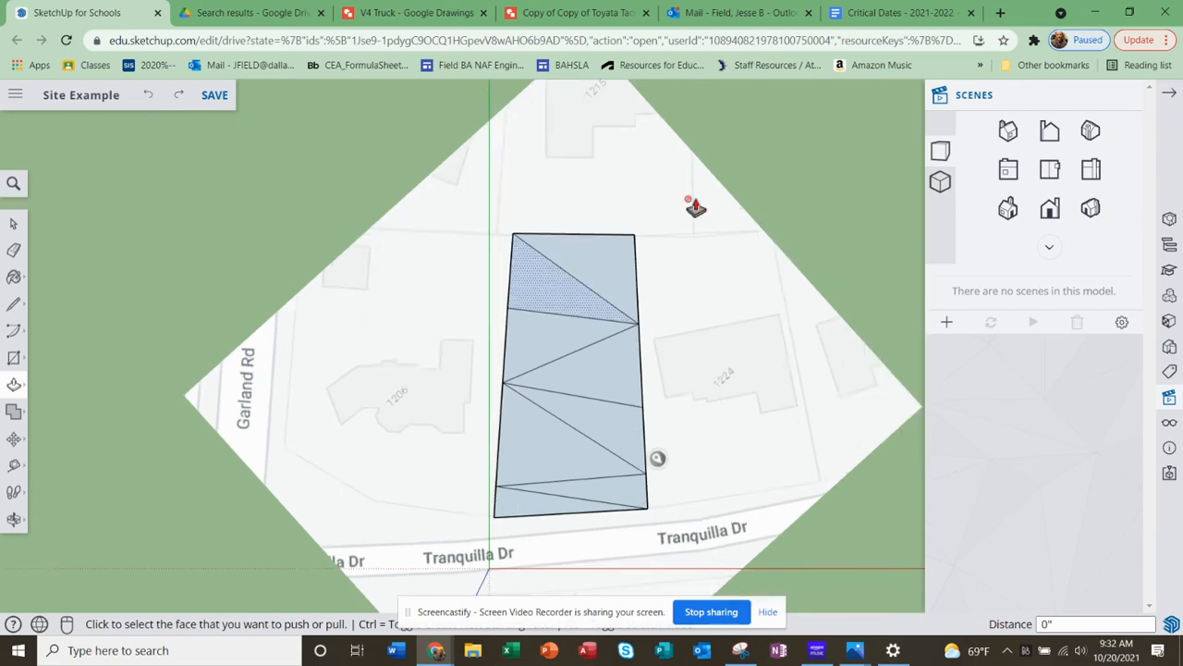
pyautogui.scroll(1, 621, 322)
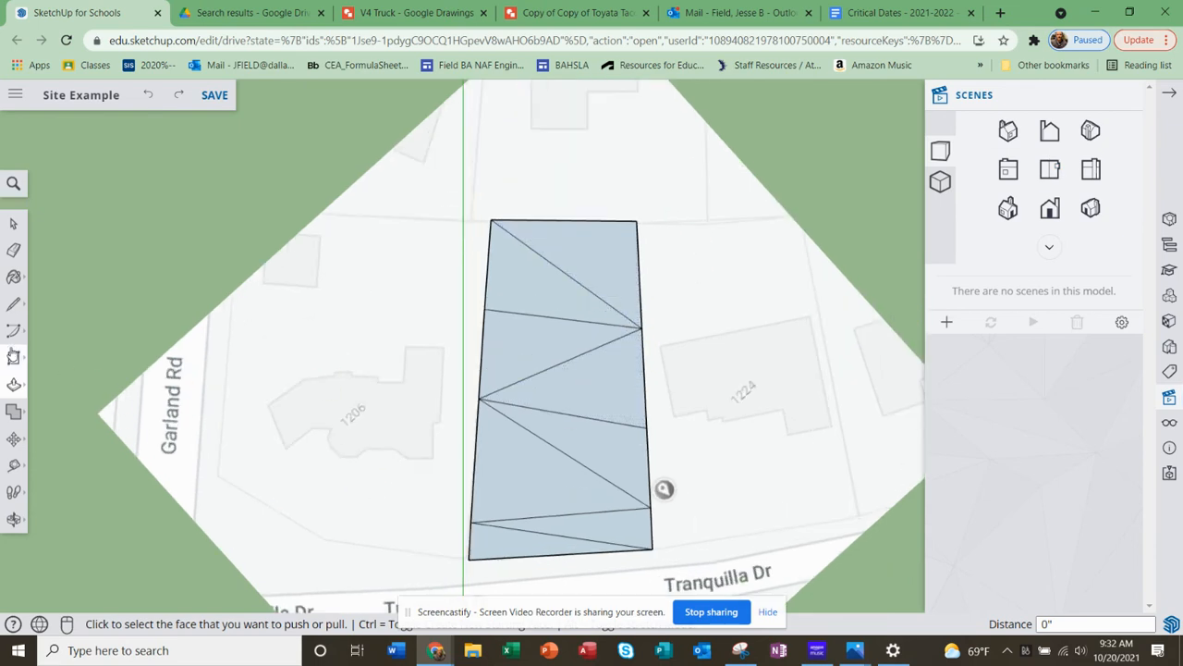
pyautogui.scroll(1, 565, 480)
pyautogui.moveTo(565, 480); pyautogui.dragTo(510, 327, button='middle')
pyautogui.scroll(2, 510, 327)
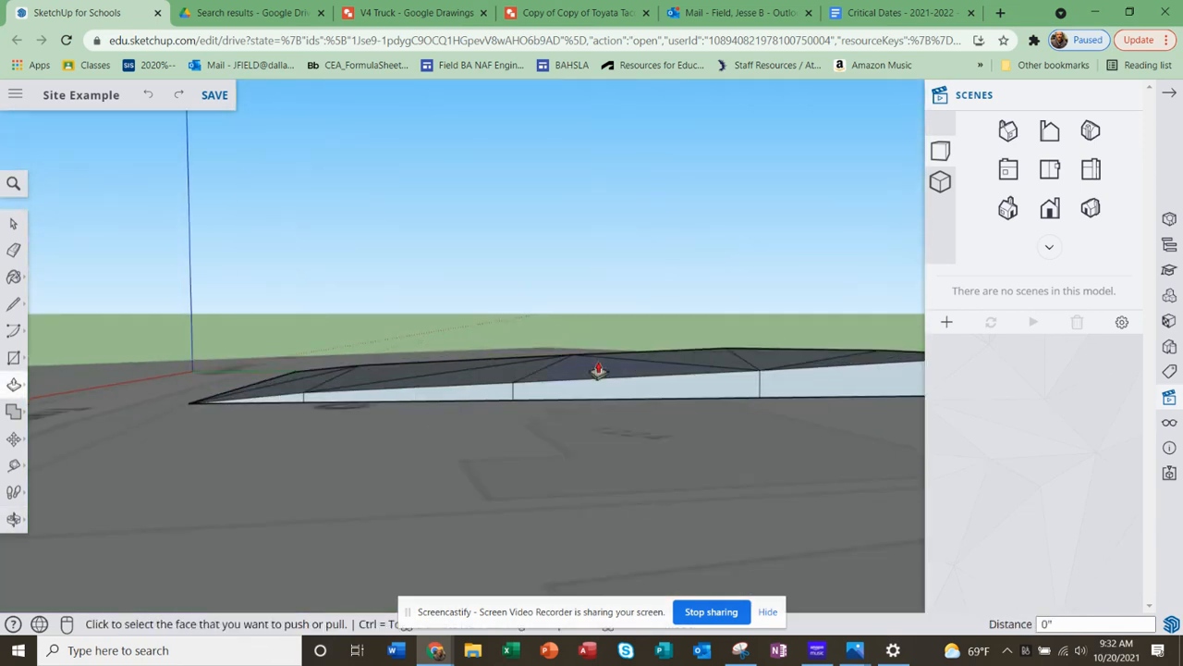
# Start a rectangle in flat plan view, with its first corner near house 1206
pyautogui.click(14, 357)
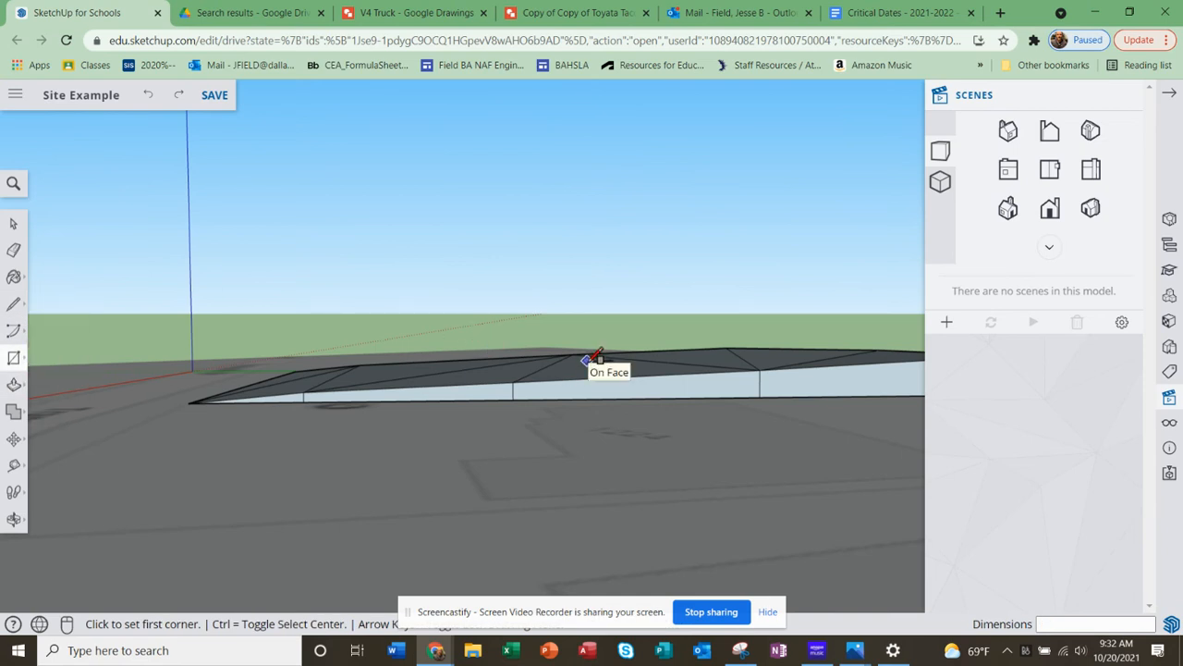
pyautogui.moveTo(607, 431); pyautogui.dragTo(719, 464, button='middle')
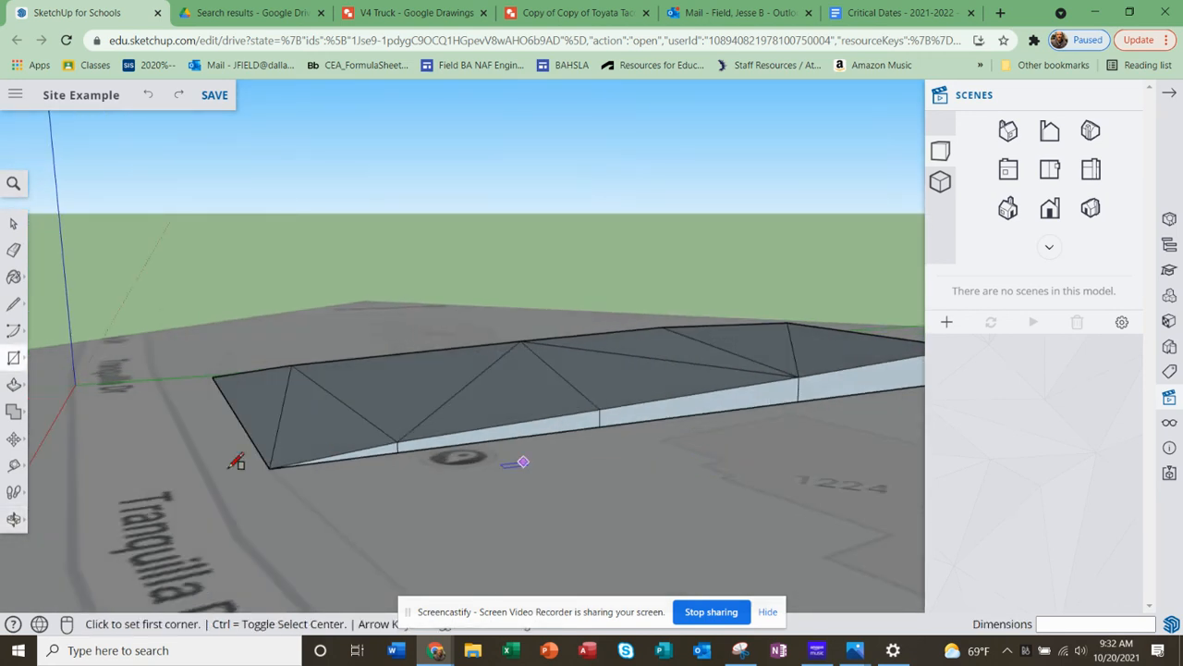
pyautogui.click(1050, 169)
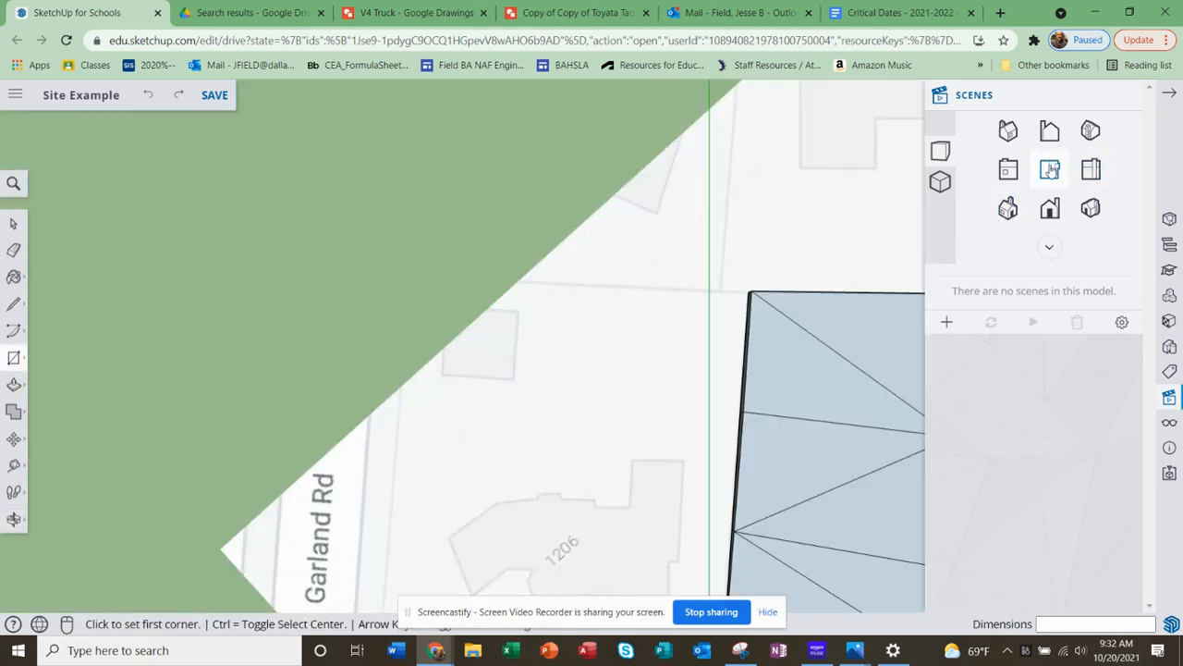
pyautogui.scroll(-3, 435, 322)
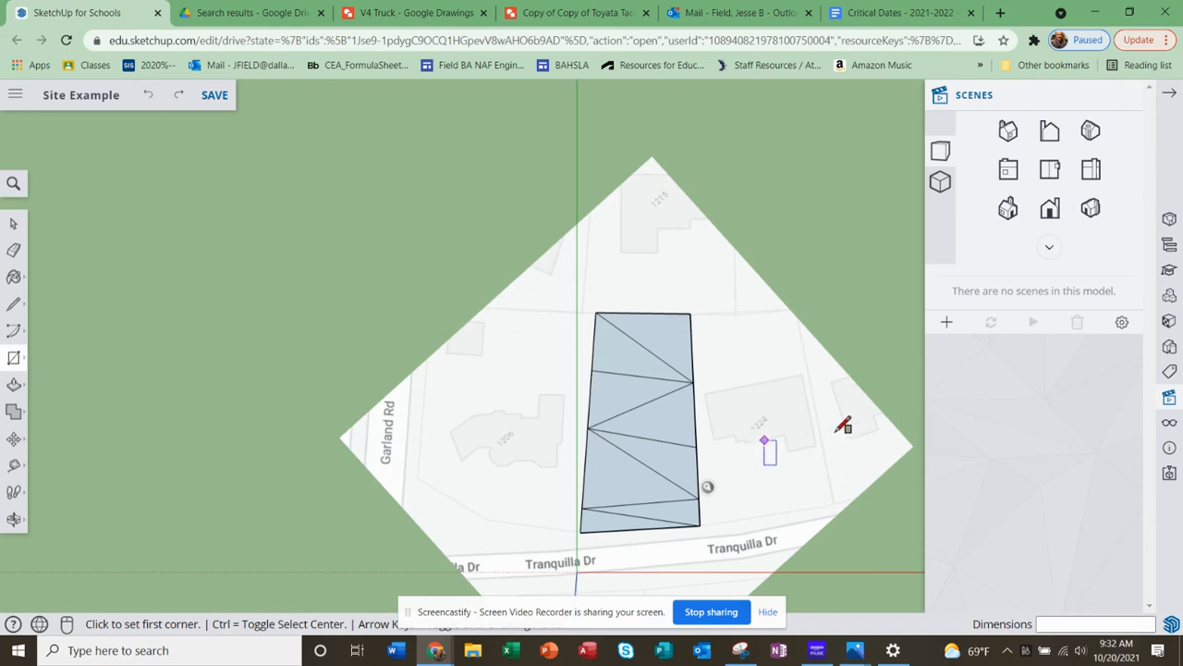
pyautogui.scroll(3, 836, 426)
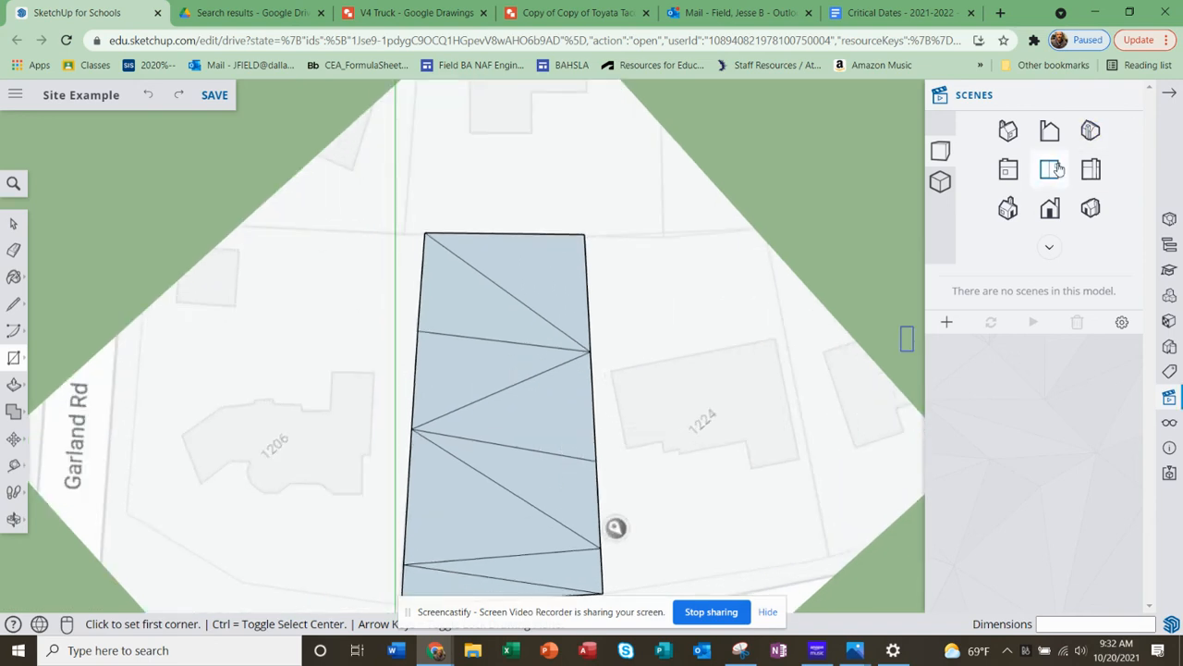
pyautogui.click(1170, 93)
pyautogui.scroll(-2, 645, 420)
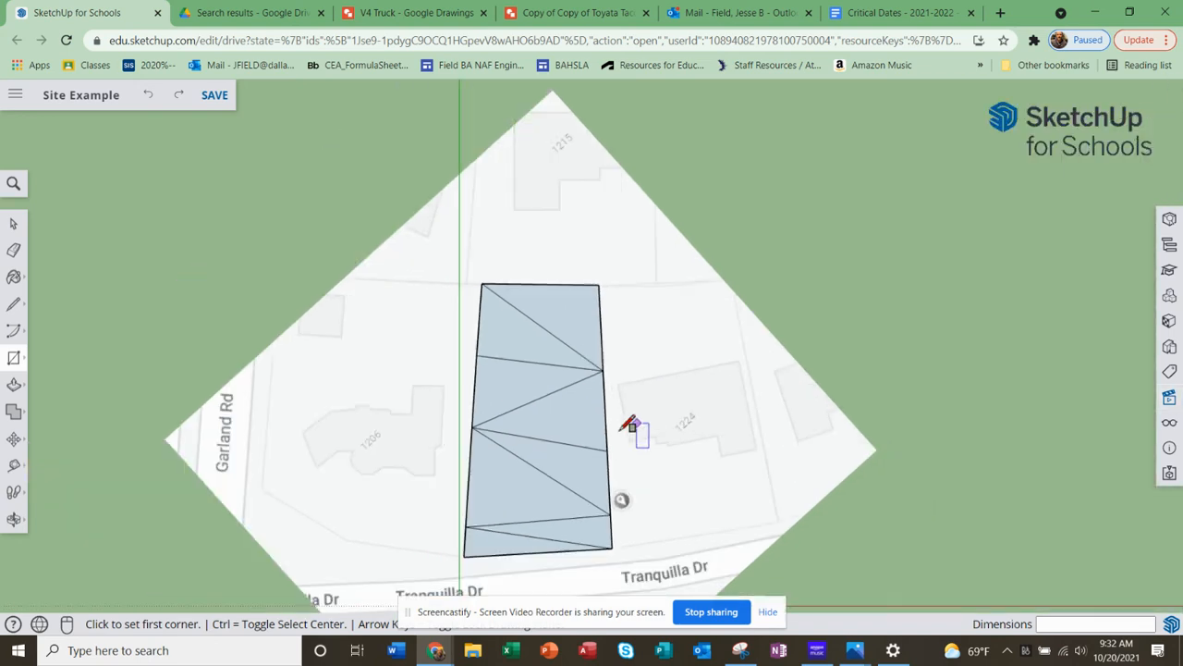
pyautogui.scroll(2, 410, 449)
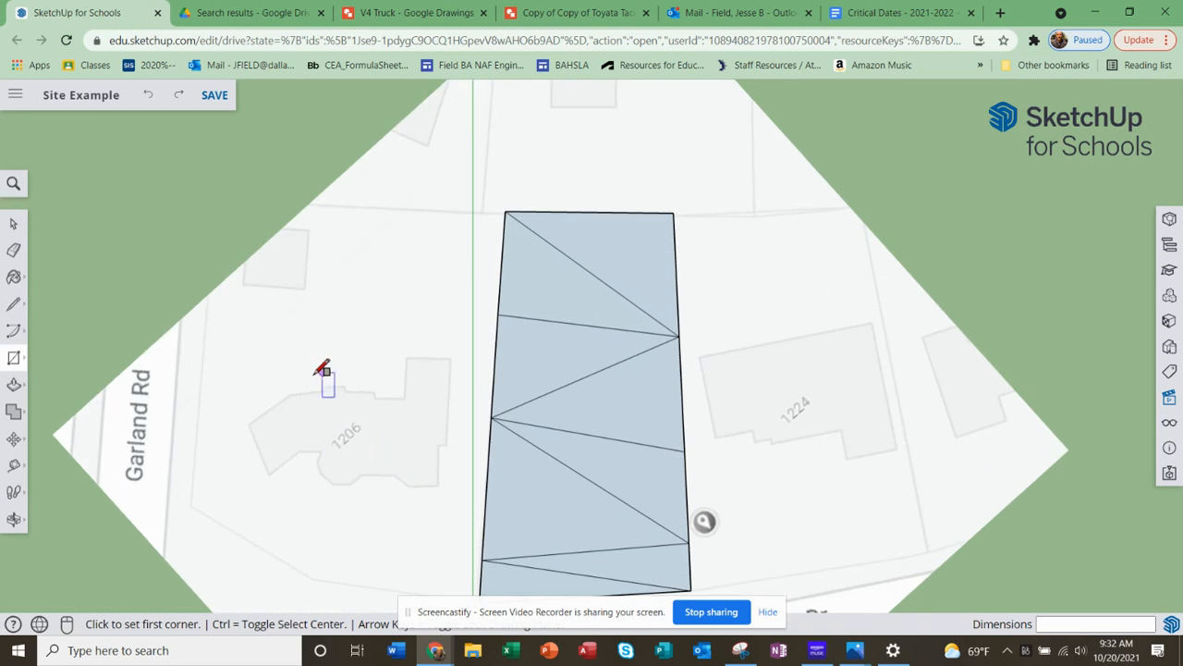
pyautogui.click(291, 320)
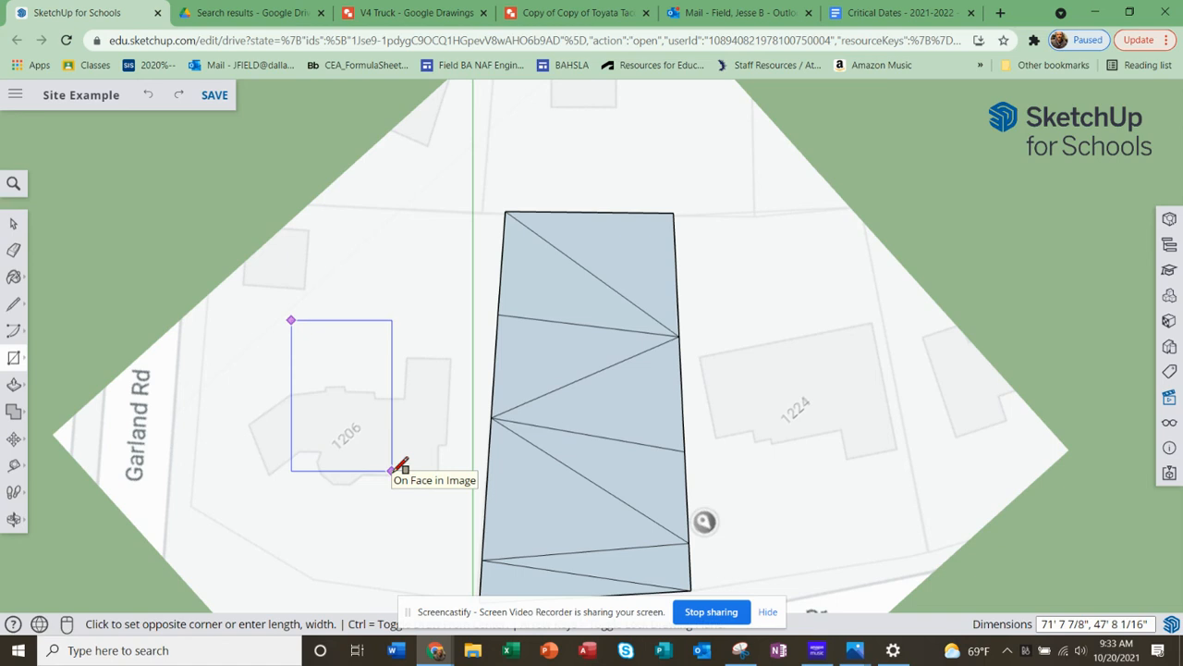
# Size the rectangle 62' by 56' by entering 62,56
pyautogui.write("62',56")
pyautogui.press('Return')
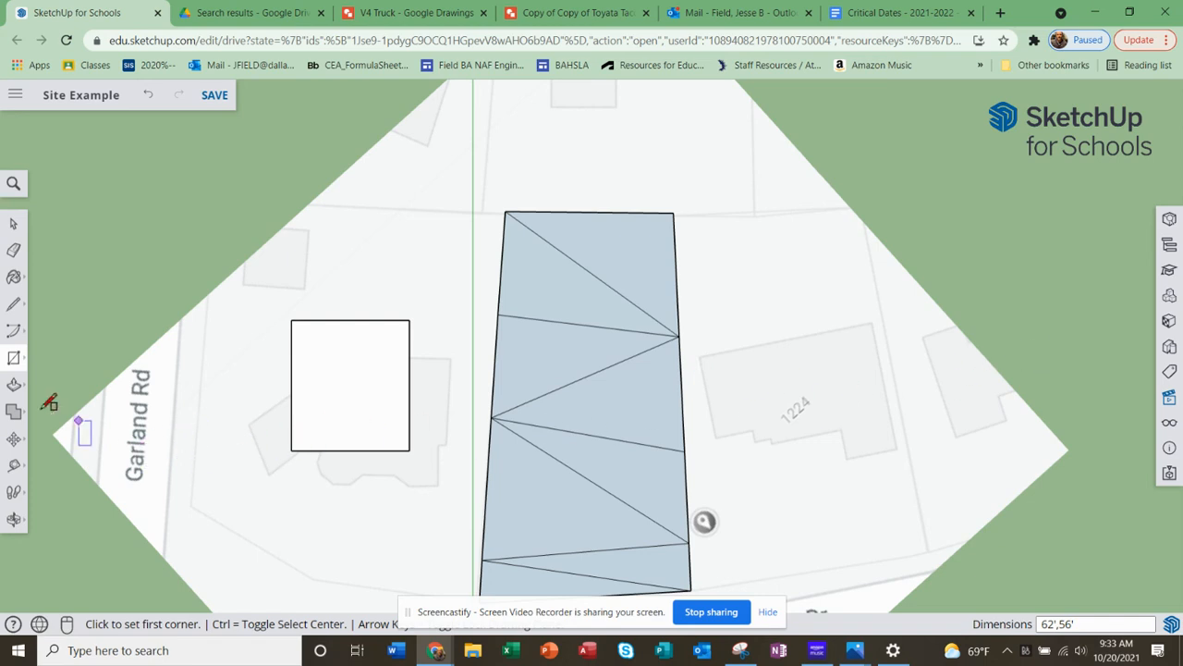
# Move the 62' by 56' rectangle from the 1206 lot onto the middle of the building block
pyautogui.click(13, 440)
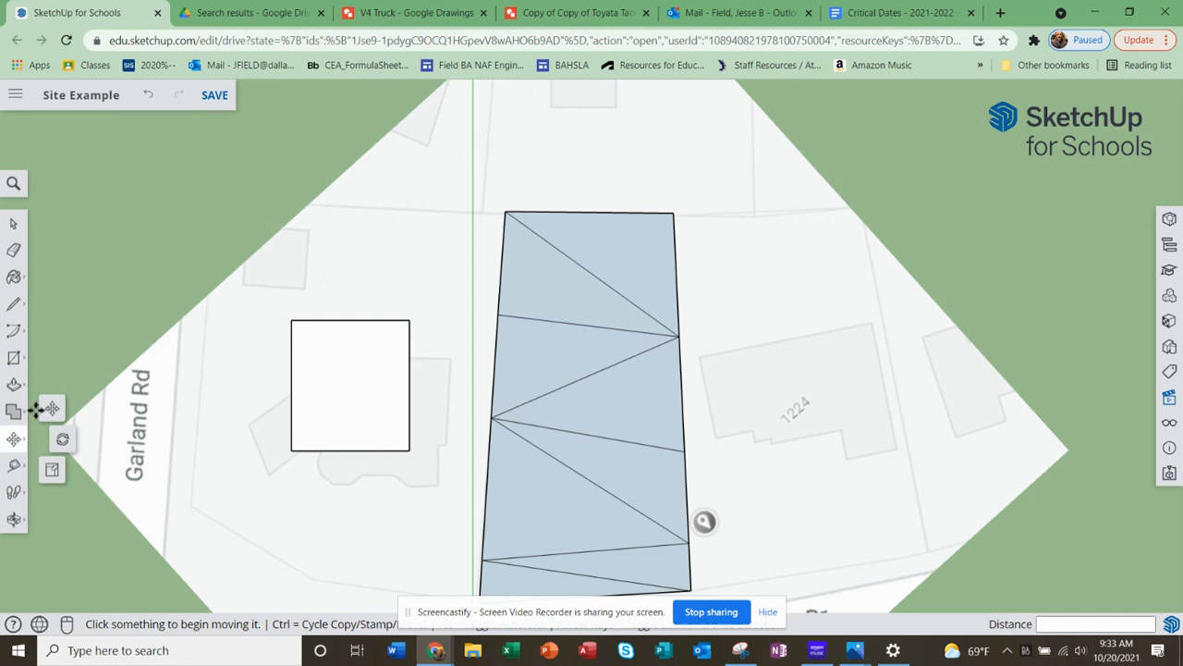
pyautogui.click(344, 393)
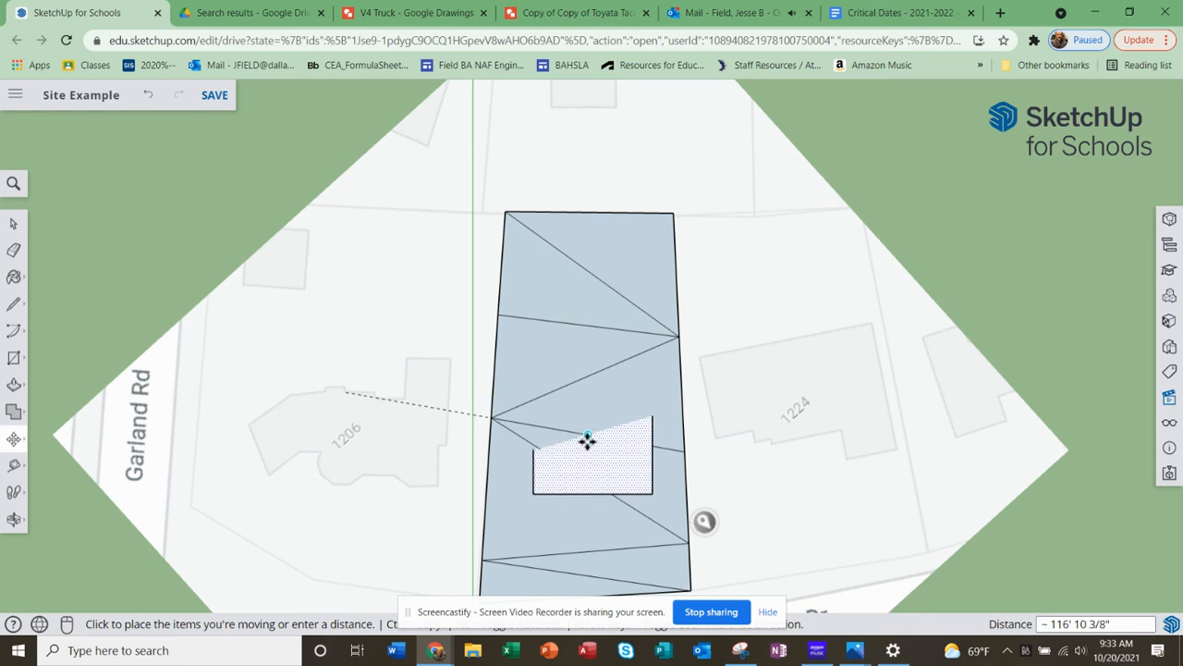
pyautogui.scroll(-2, 585, 467)
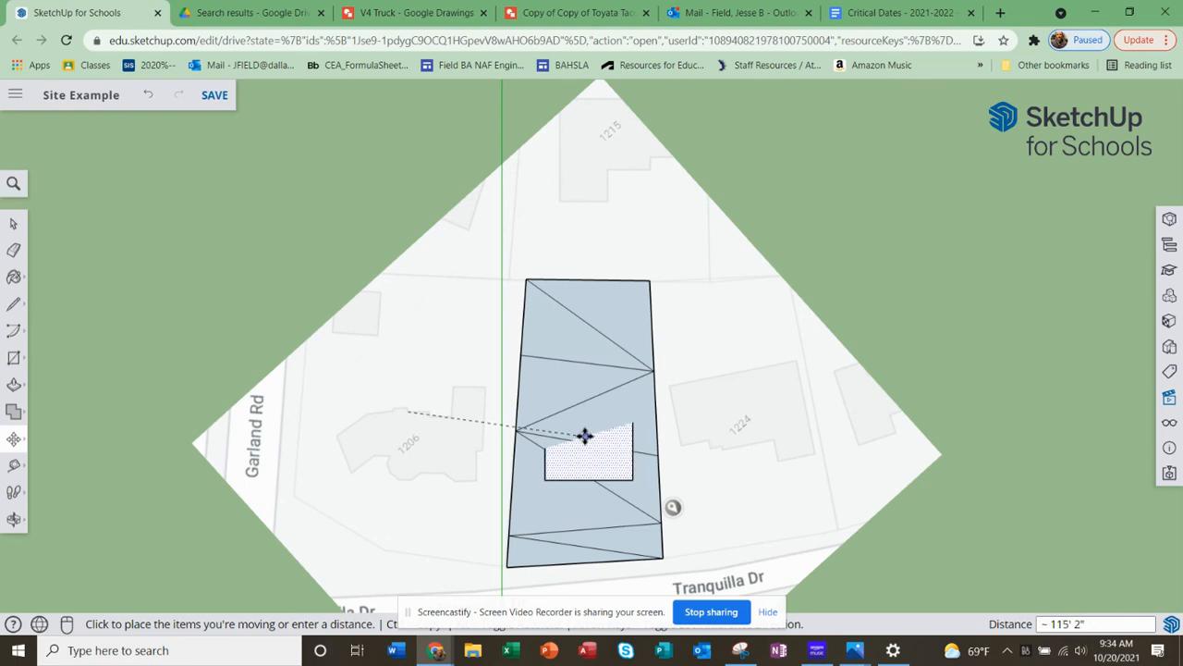
pyautogui.click(585, 434)
pyautogui.moveTo(591, 539); pyautogui.dragTo(512, 475, button='middle')
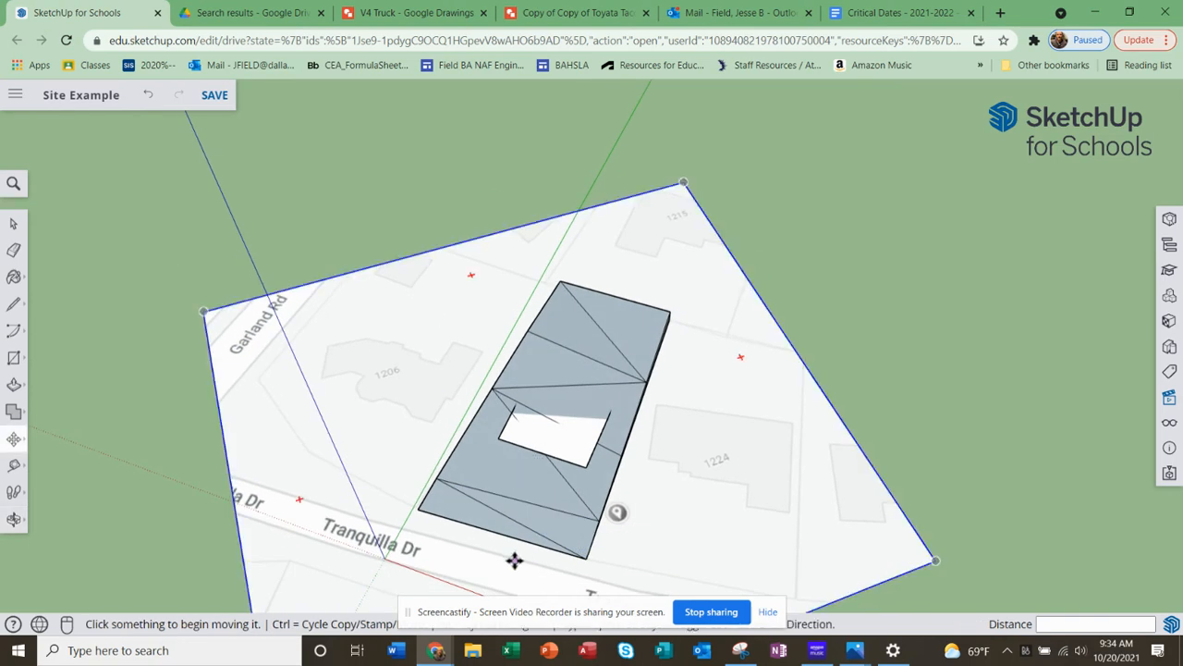
pyautogui.scroll(3, 532, 560)
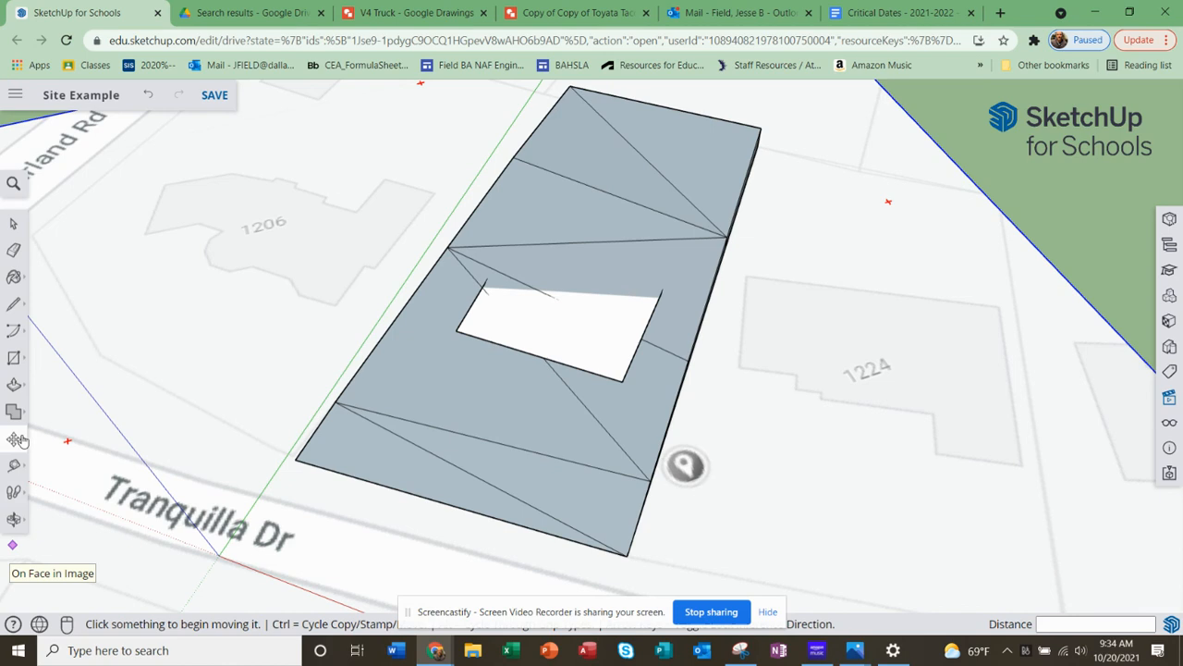
pyautogui.click(14, 465)
pyautogui.click(53, 387)
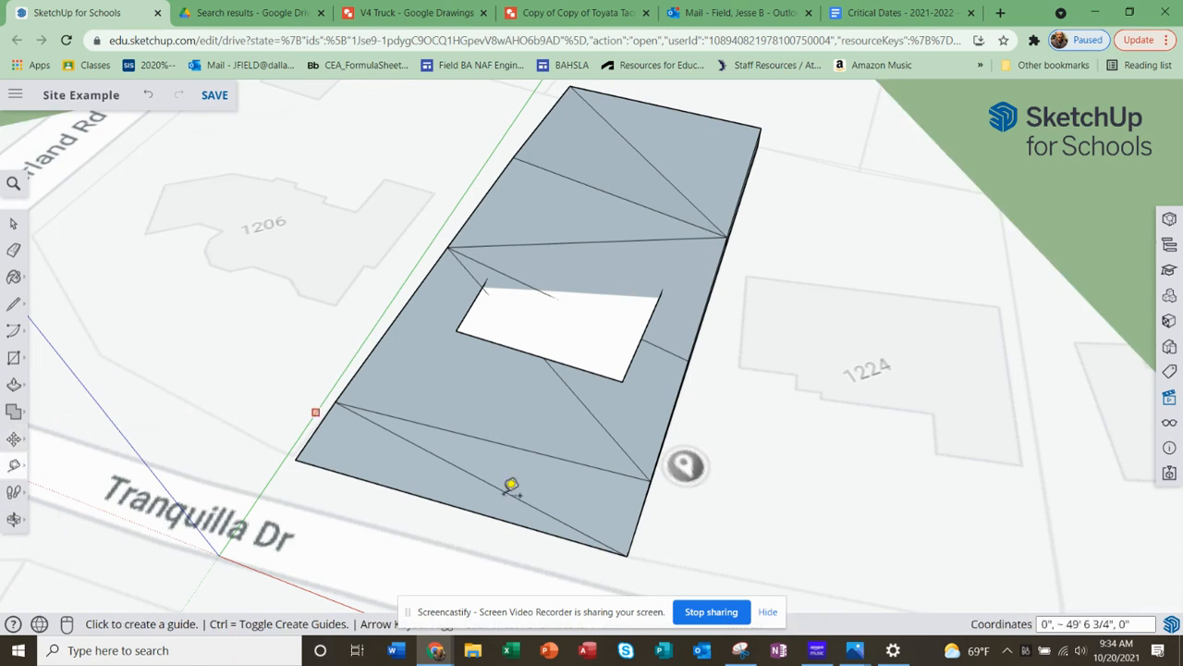
pyautogui.click(485, 512)
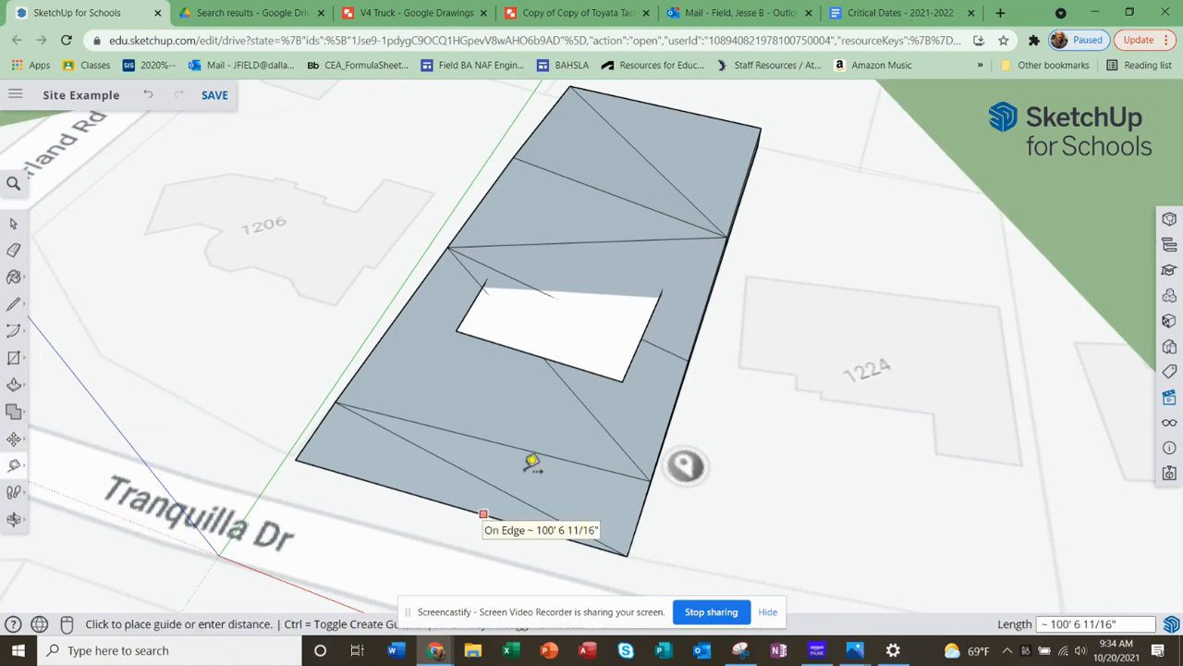
pyautogui.click(550, 357)
pyautogui.moveTo(562, 444); pyautogui.dragTo(568, 383, button='middle')
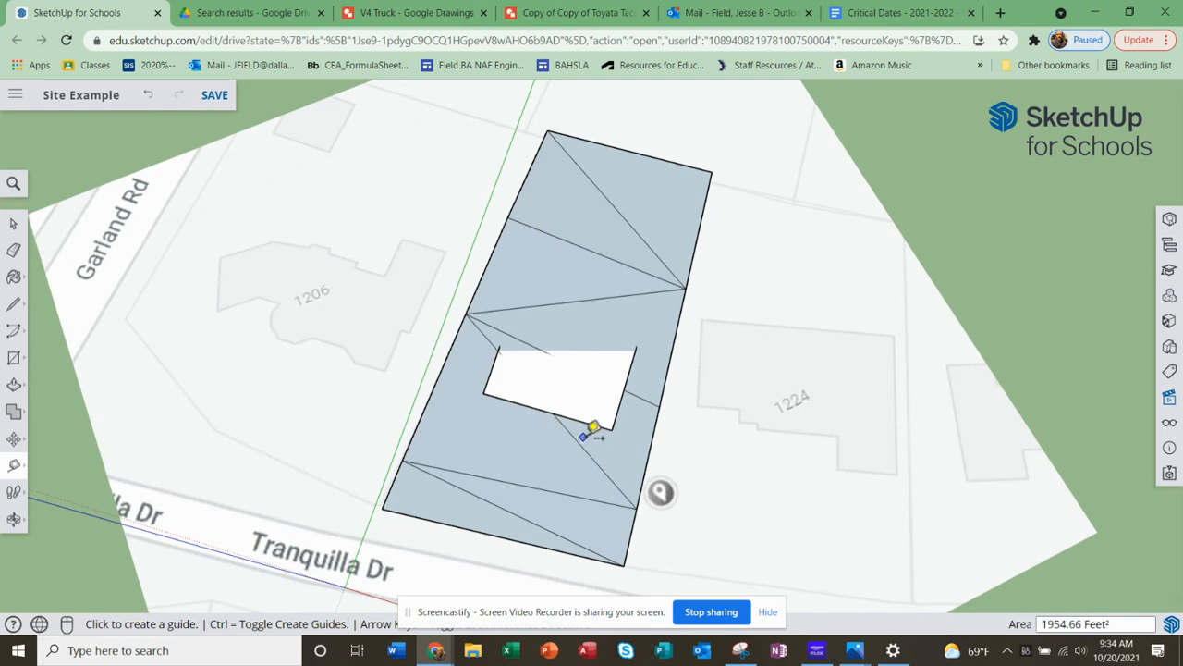
pyautogui.moveTo(560, 435); pyautogui.dragTo(582, 470, button='middle')
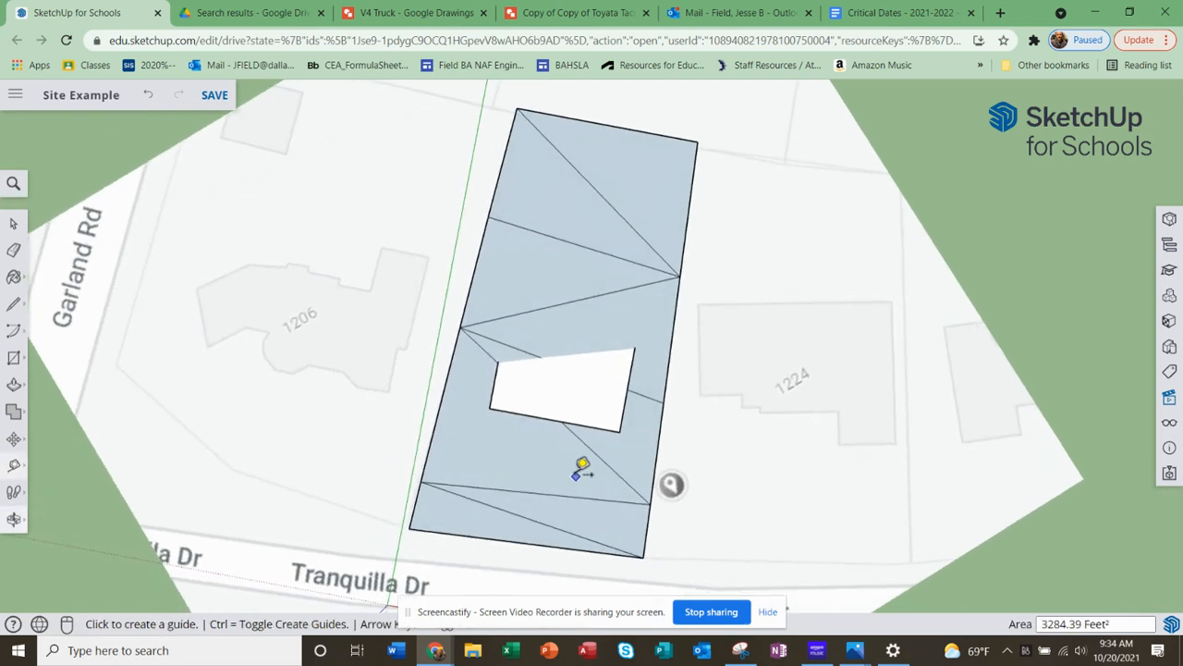
pyautogui.moveTo(528, 401); pyautogui.dragTo(573, 454, button='middle')
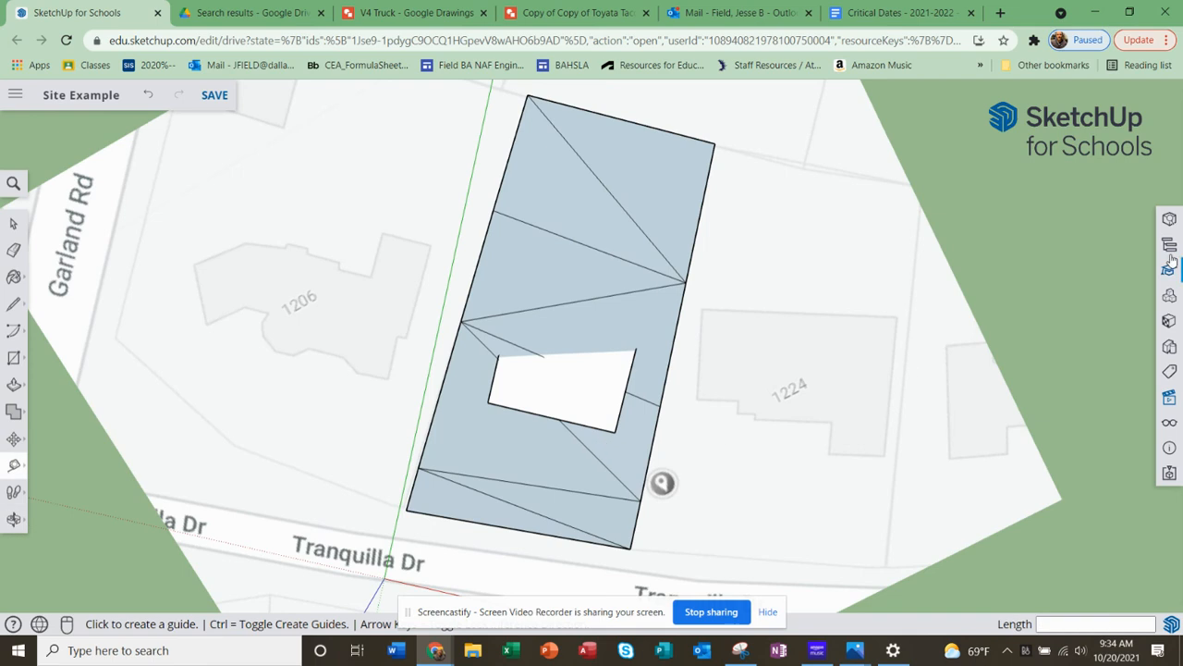
pyautogui.click(1170, 397)
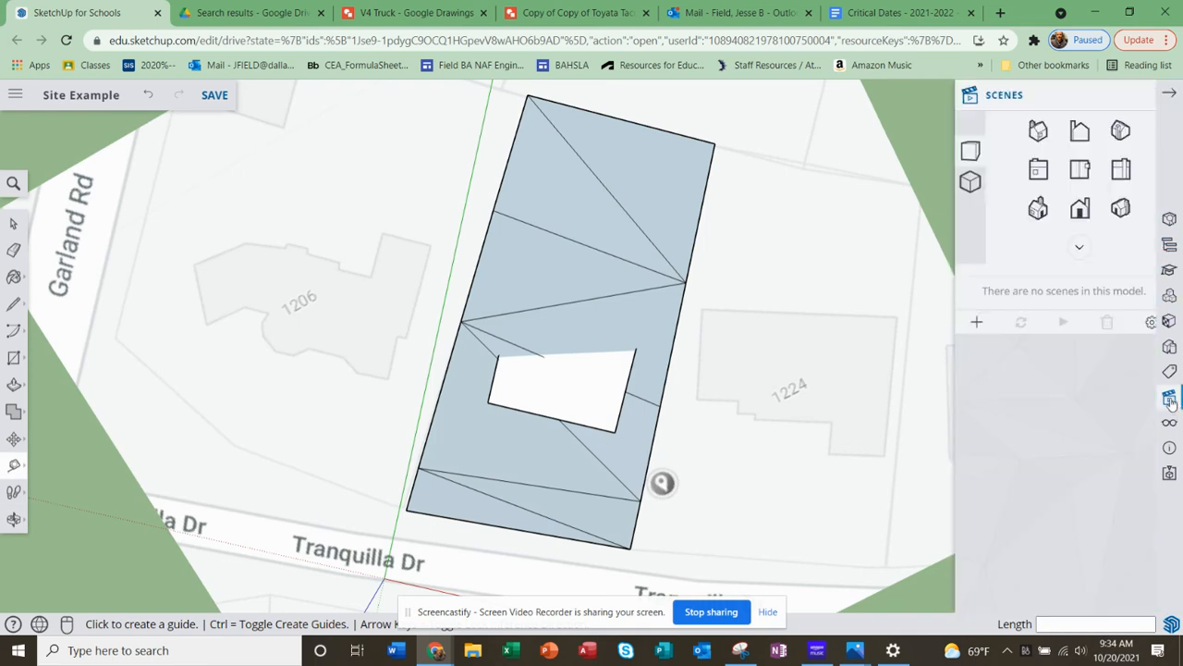
pyautogui.click(1049, 174)
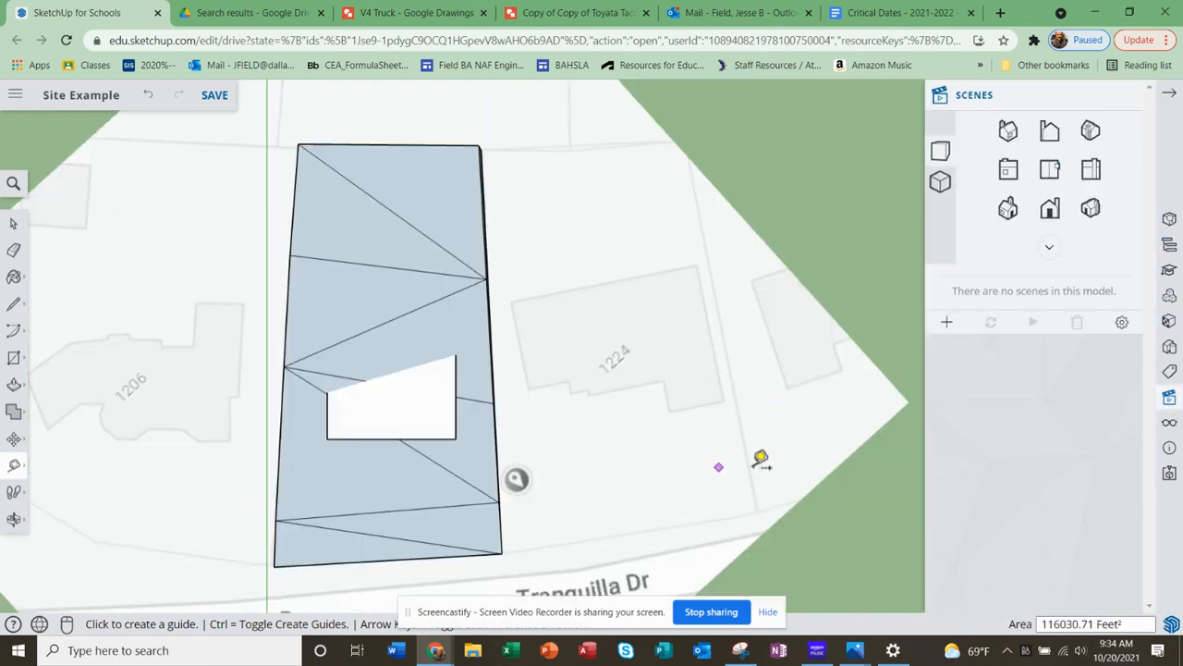
pyautogui.scroll(-3, 555, 450)
pyautogui.scroll(5, 468, 471)
pyautogui.scroll(-3, 468, 470)
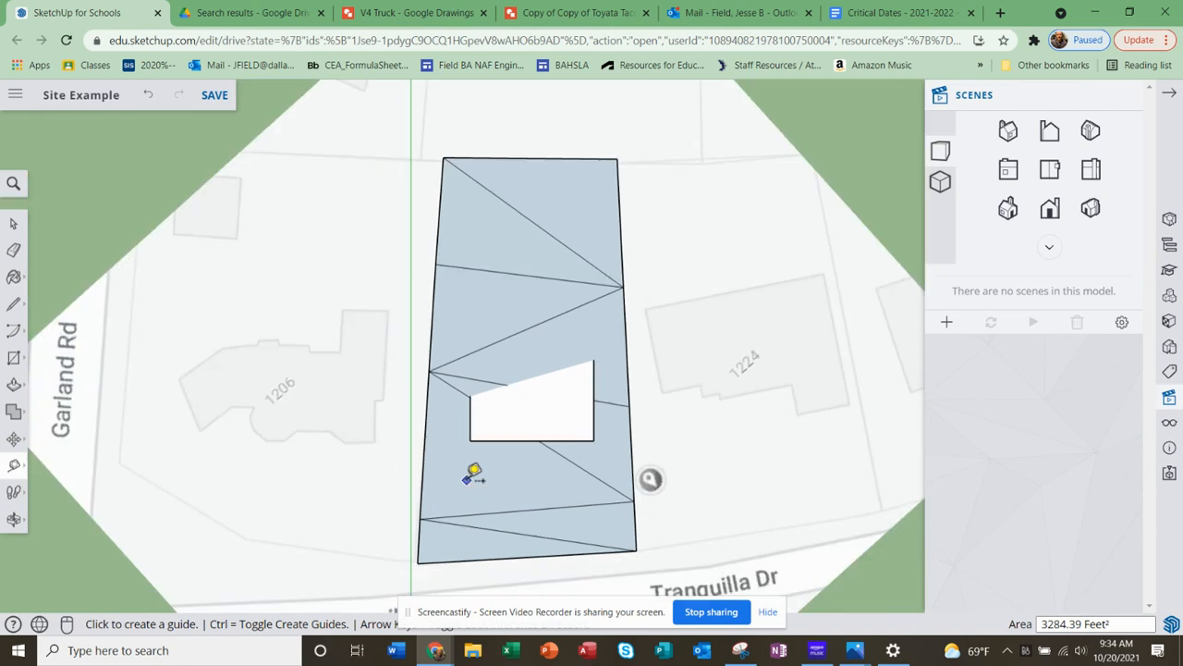
pyautogui.moveTo(532, 481); pyautogui.dragTo(467, 317, button='middle')
pyautogui.scroll(4, 484, 375)
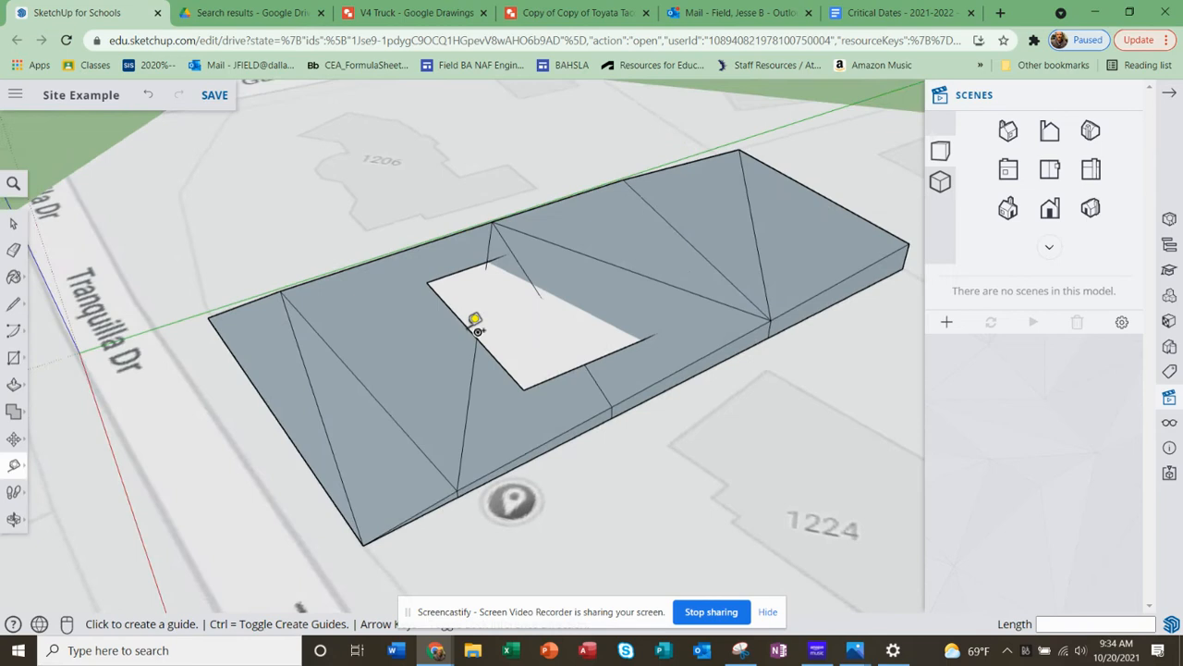
pyautogui.scroll(3, 484, 333)
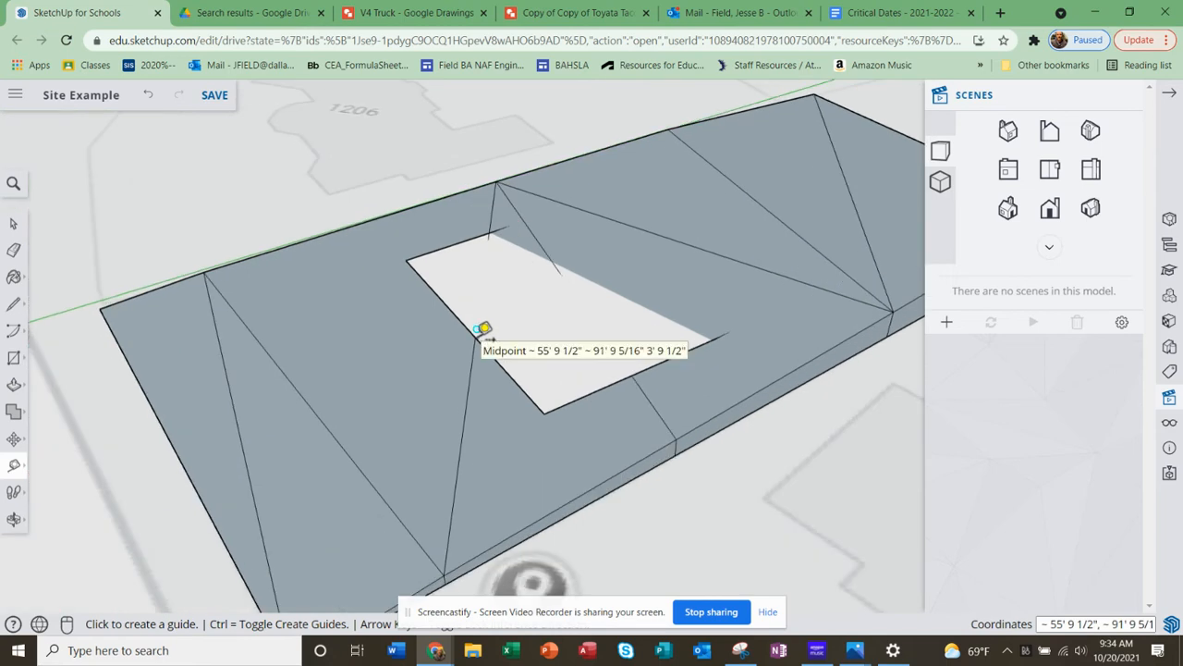
# Select the white central face and raise it 8' with Push/Pull
pyautogui.click(14, 223)
pyautogui.click(577, 338)
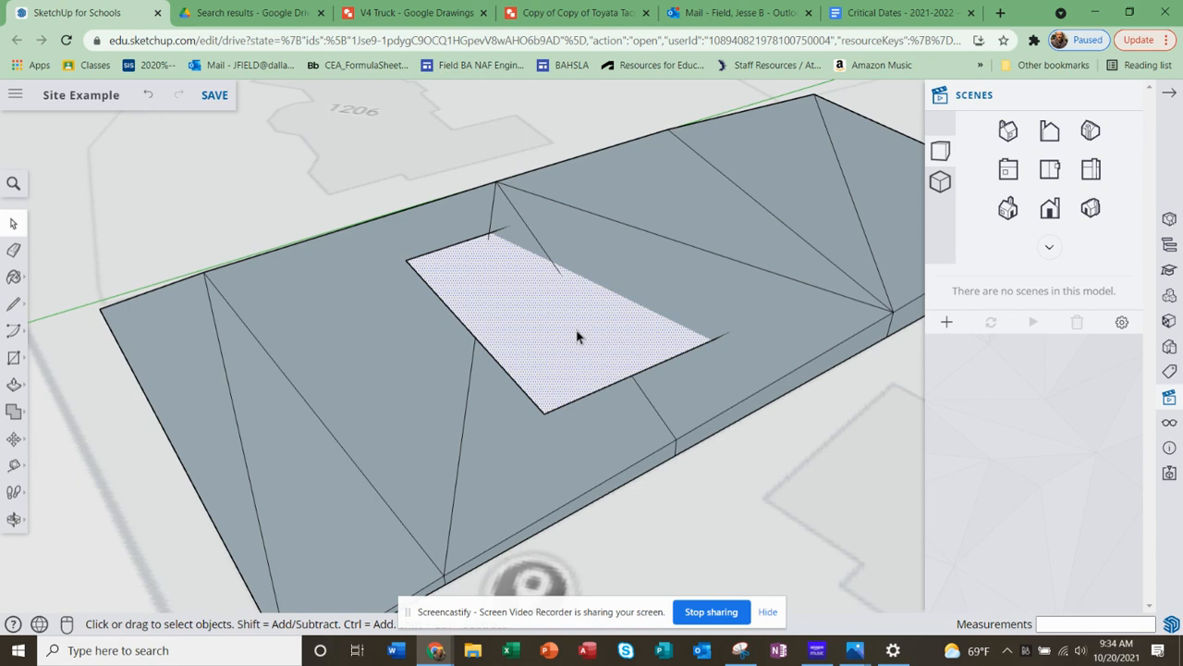
pyautogui.click(14, 384)
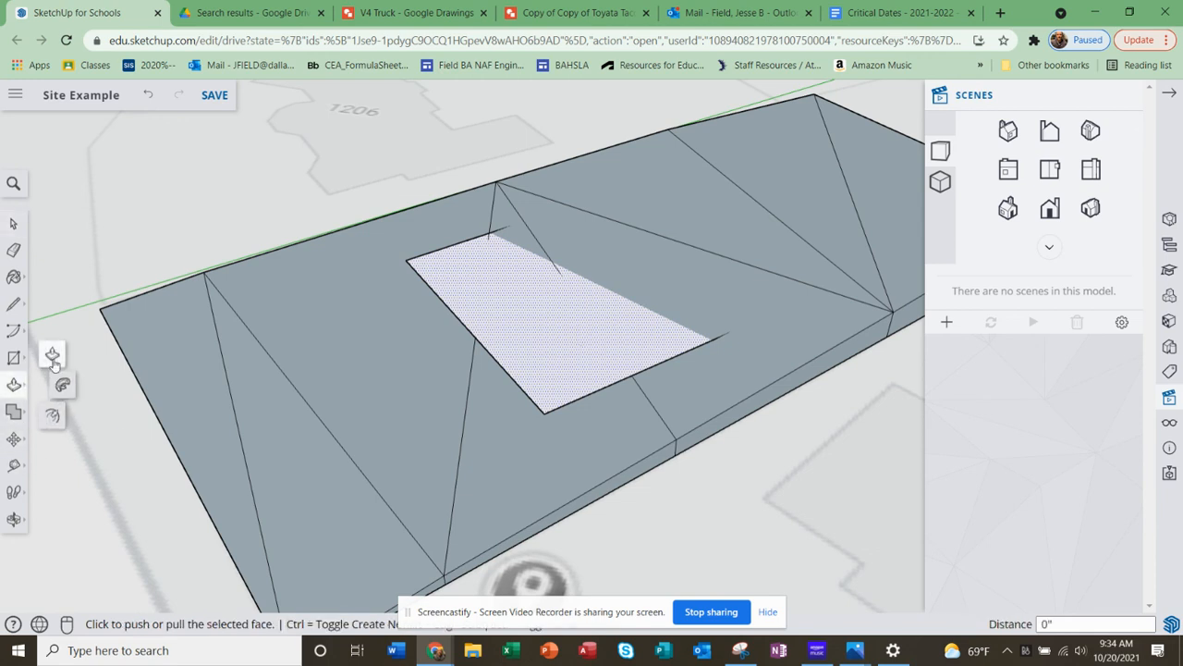
pyautogui.click(563, 336)
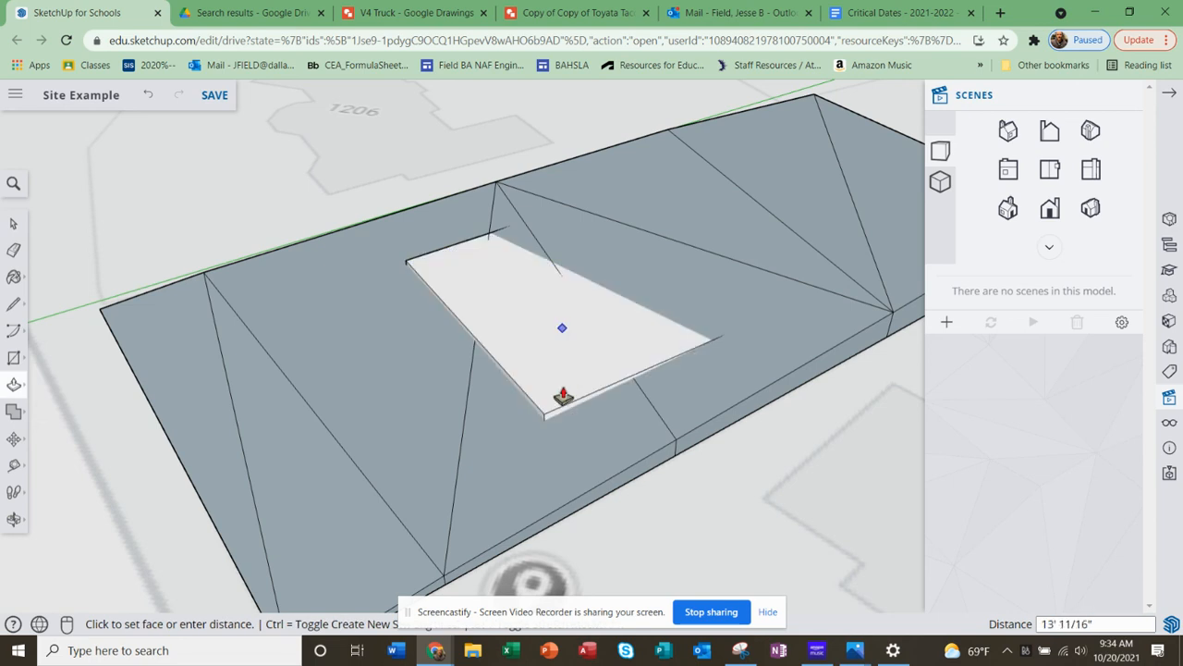
pyautogui.click(563, 403)
pyautogui.moveTo(614, 371); pyautogui.dragTo(608, 335, button='middle')
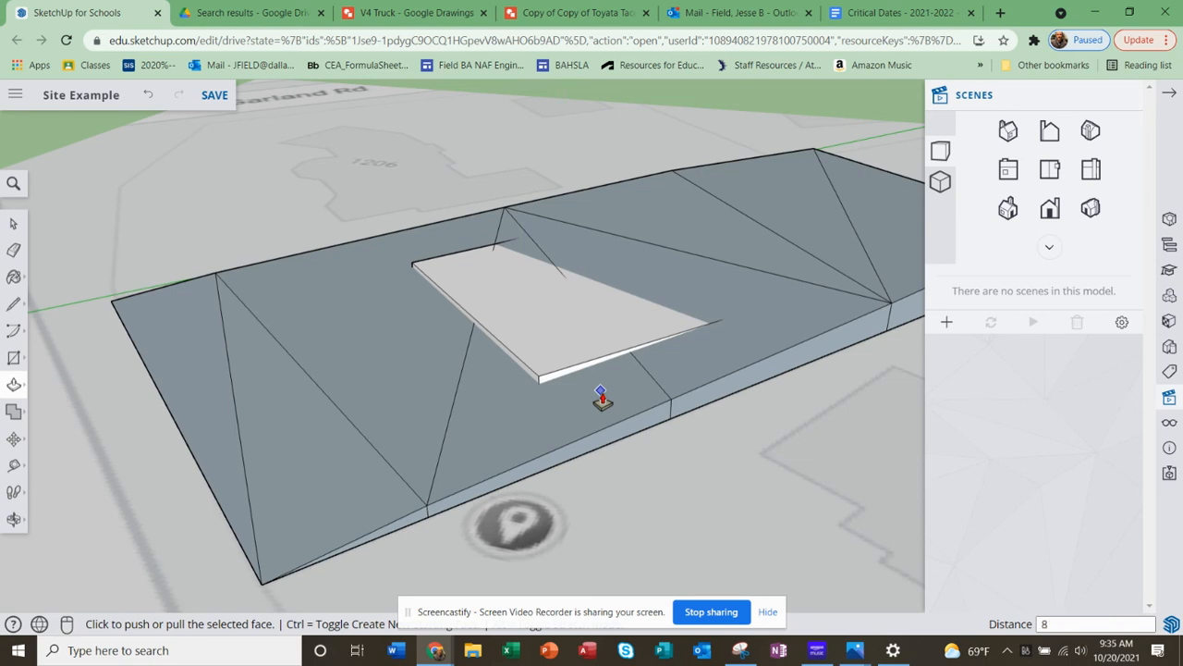
pyautogui.click(599, 391)
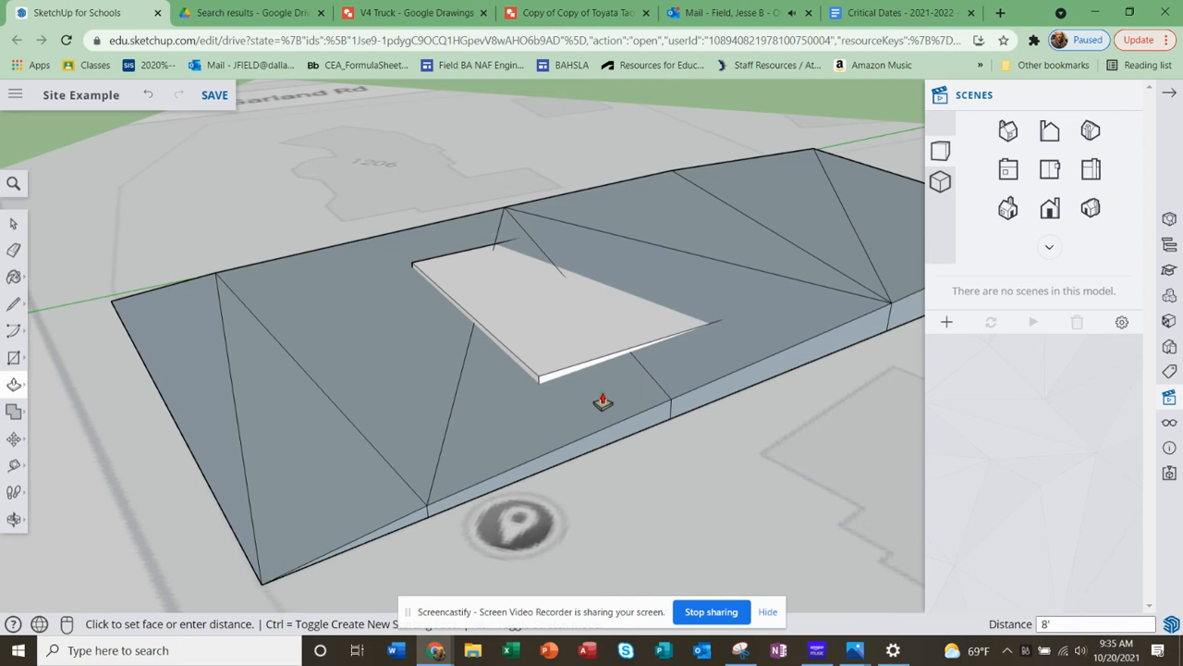
pyautogui.moveTo(552, 309)
pyautogui.mouseDown(button='middle')
pyautogui.moveTo(502, 140)
pyautogui.moveTo(549, 232)
pyautogui.moveTo(668, 397)
pyautogui.moveTo(715, 358)
pyautogui.mouseUp(button='middle')
# Pull the central face upward again with Push/Pull
pyautogui.press('p')
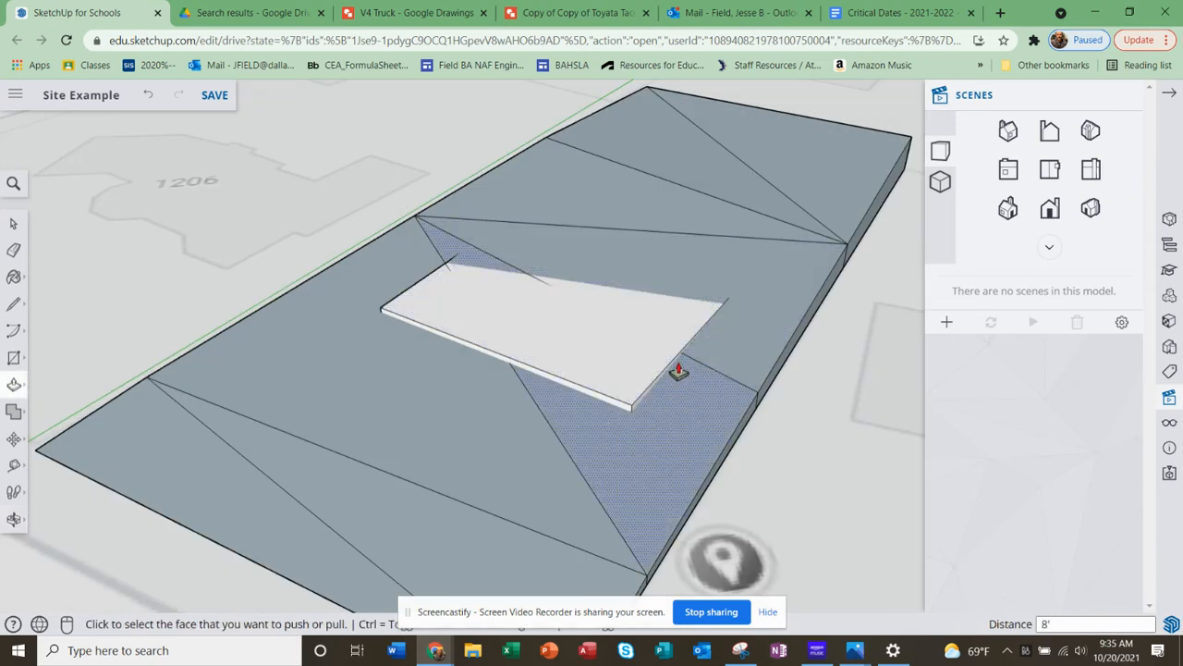
pyautogui.moveTo(631, 357); pyautogui.dragTo(543, 349, button='middle')
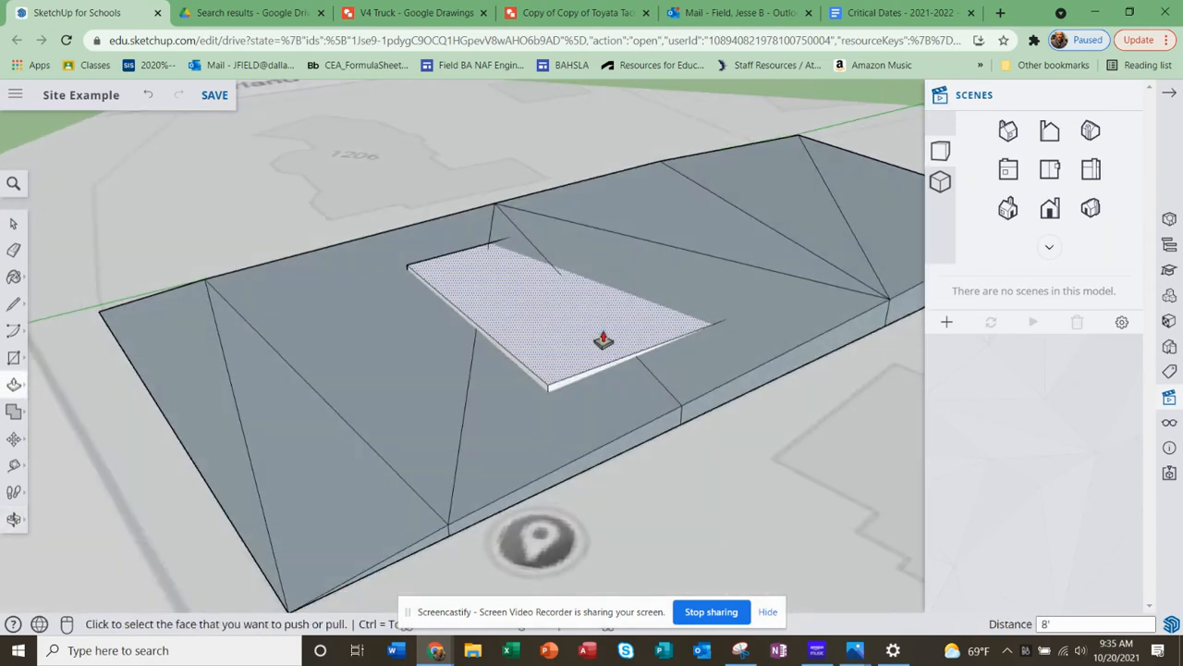
pyautogui.scroll(1, 602, 340)
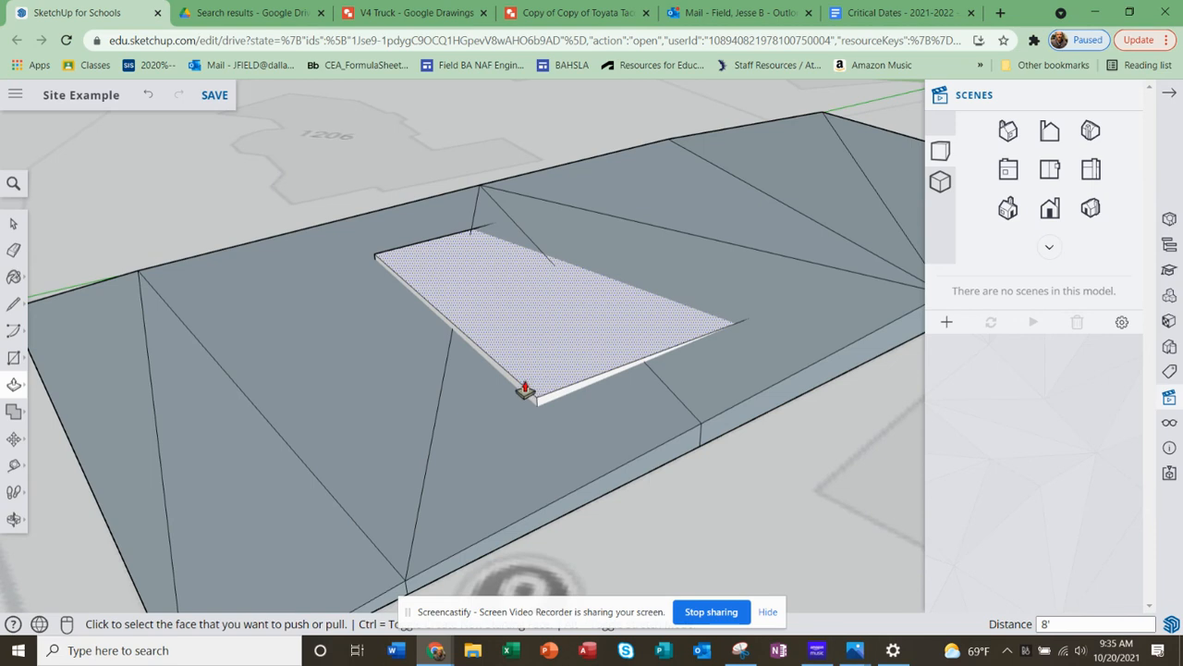
pyautogui.moveTo(568, 372)
pyautogui.mouseDown(button='middle')
pyautogui.moveTo(598, 333)
pyautogui.moveTo(576, 346)
pyautogui.moveTo(595, 353)
pyautogui.moveTo(562, 374)
pyautogui.mouseUp(button='middle')
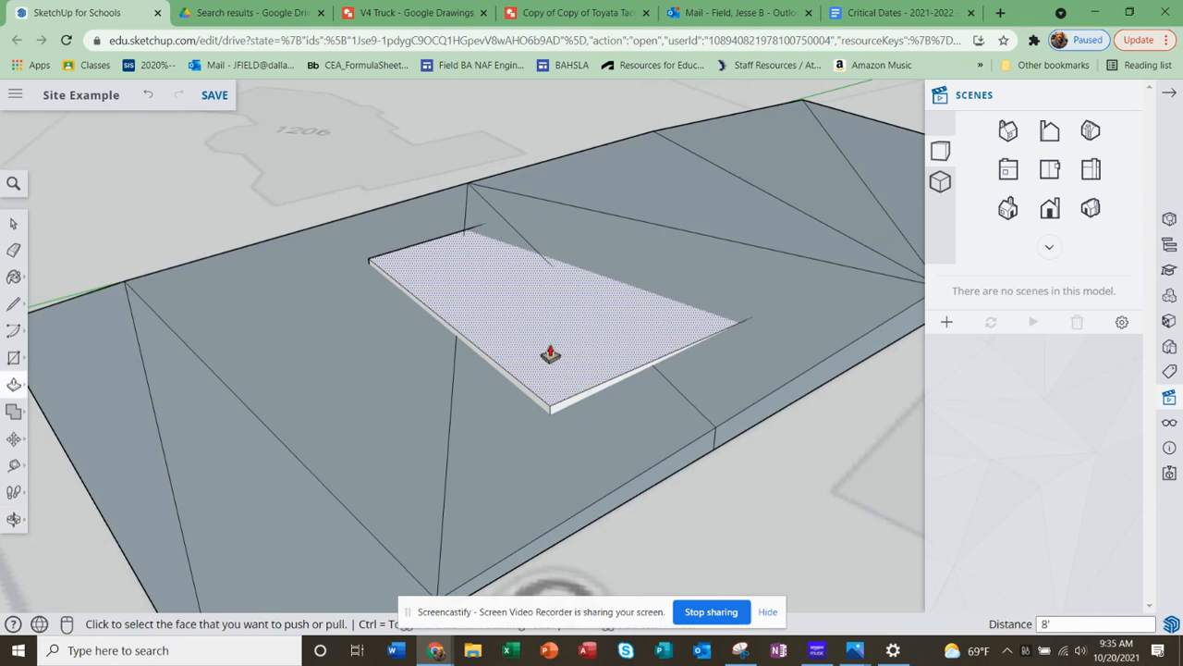
pyautogui.click(542, 358)
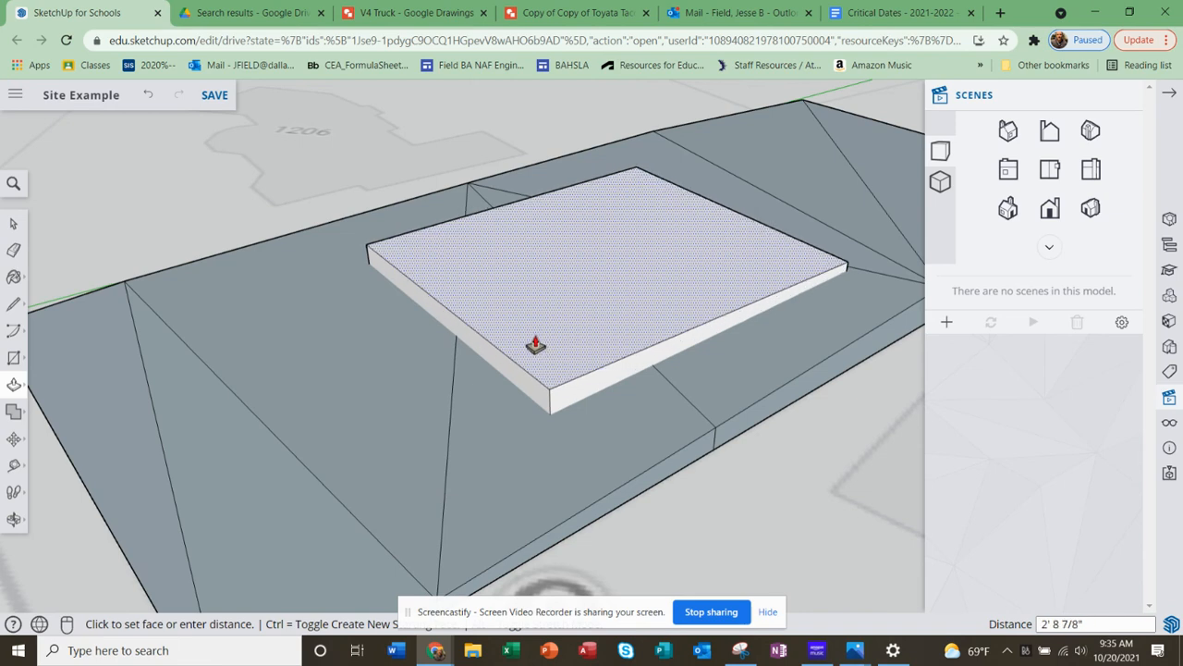
pyautogui.click(537, 348)
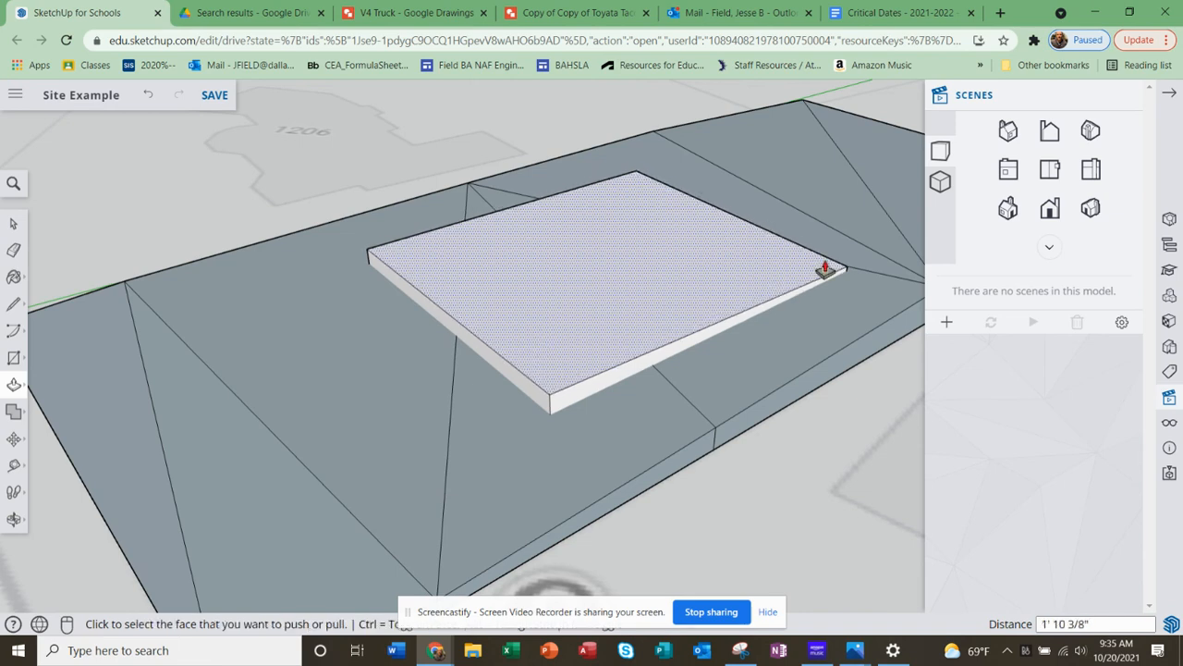
# Pull the slab's top face higher, then orbit around the raised slab
pyautogui.scroll(3, 826, 267)
pyautogui.moveTo(830, 280); pyautogui.dragTo(509, 351, button='middle')
pyautogui.scroll(-2, 795, 267)
pyautogui.scroll(5, 579, 296)
pyautogui.click(579, 296)
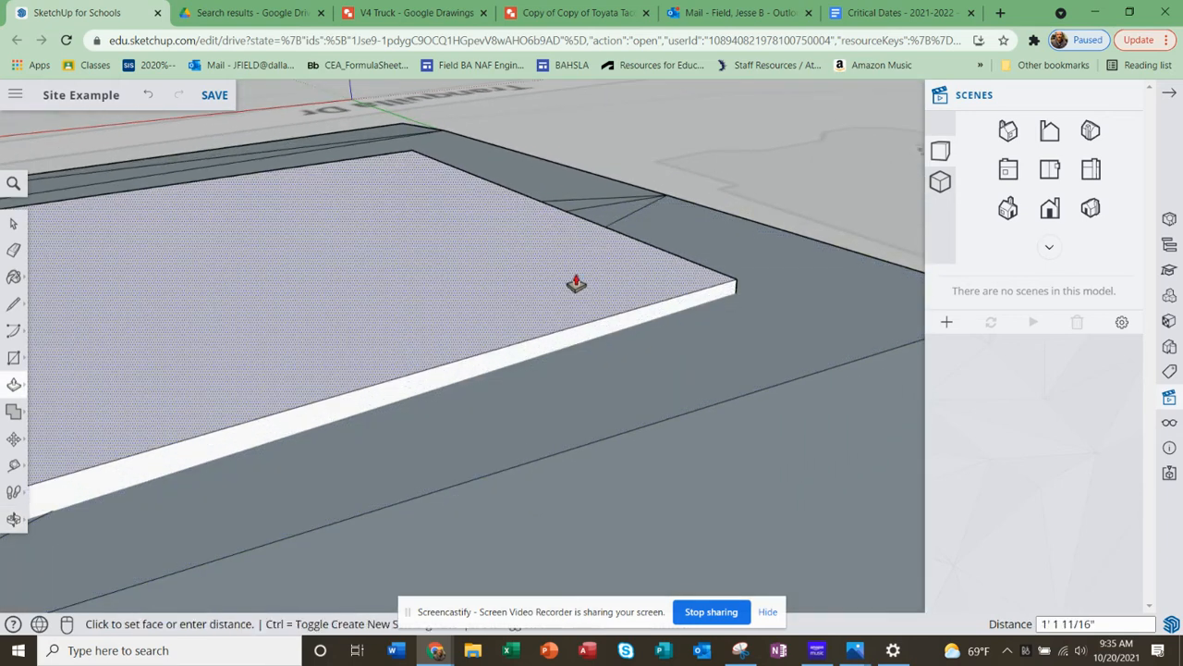
pyautogui.click(575, 282)
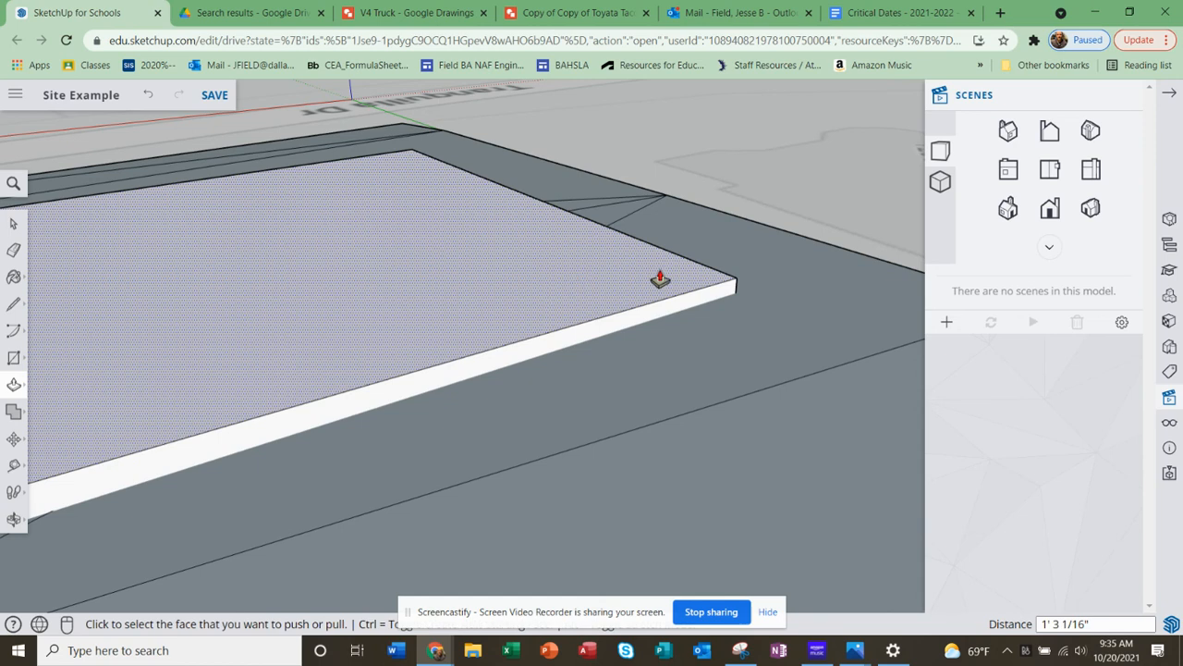
pyautogui.scroll(-3, 718, 293)
pyautogui.moveTo(764, 294); pyautogui.dragTo(495, 353, button='middle')
pyautogui.scroll(5, 694, 341)
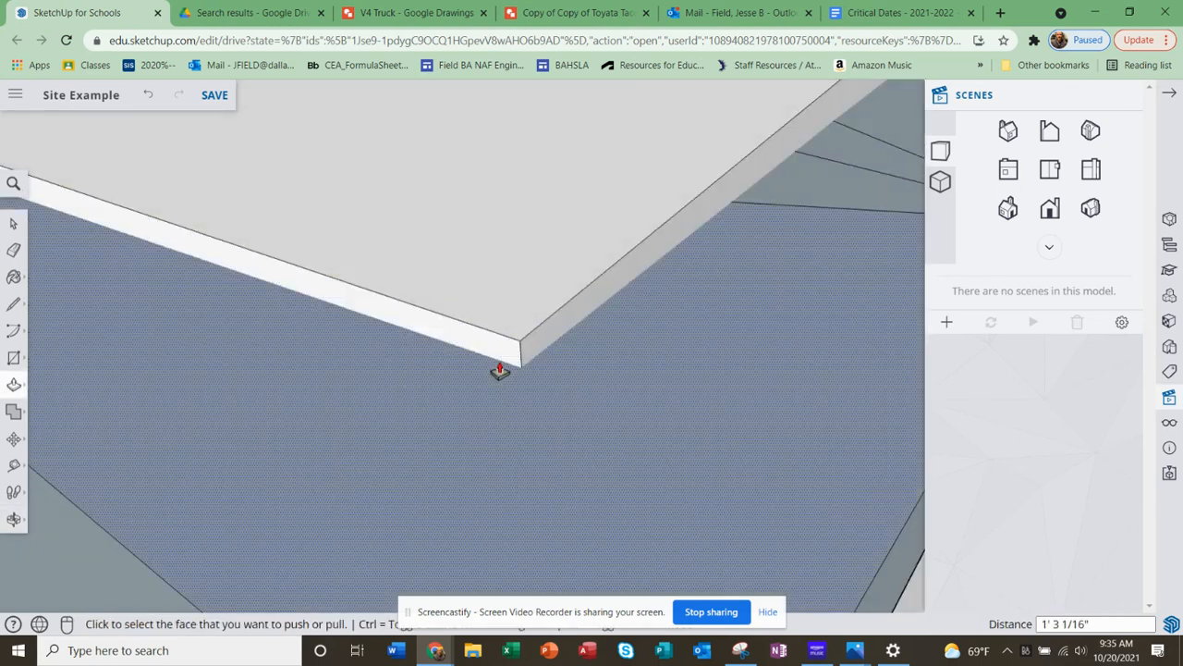
# Tape-measure the slab's edge between its top and lower corners
pyautogui.click(13, 465)
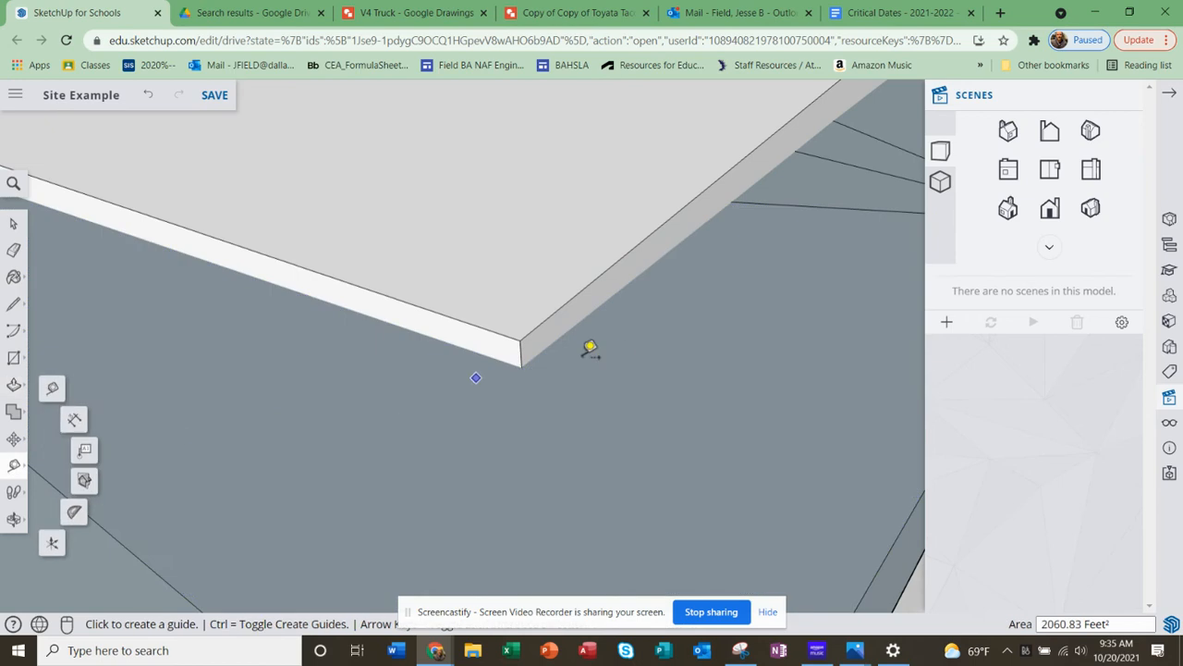
pyautogui.click(525, 338)
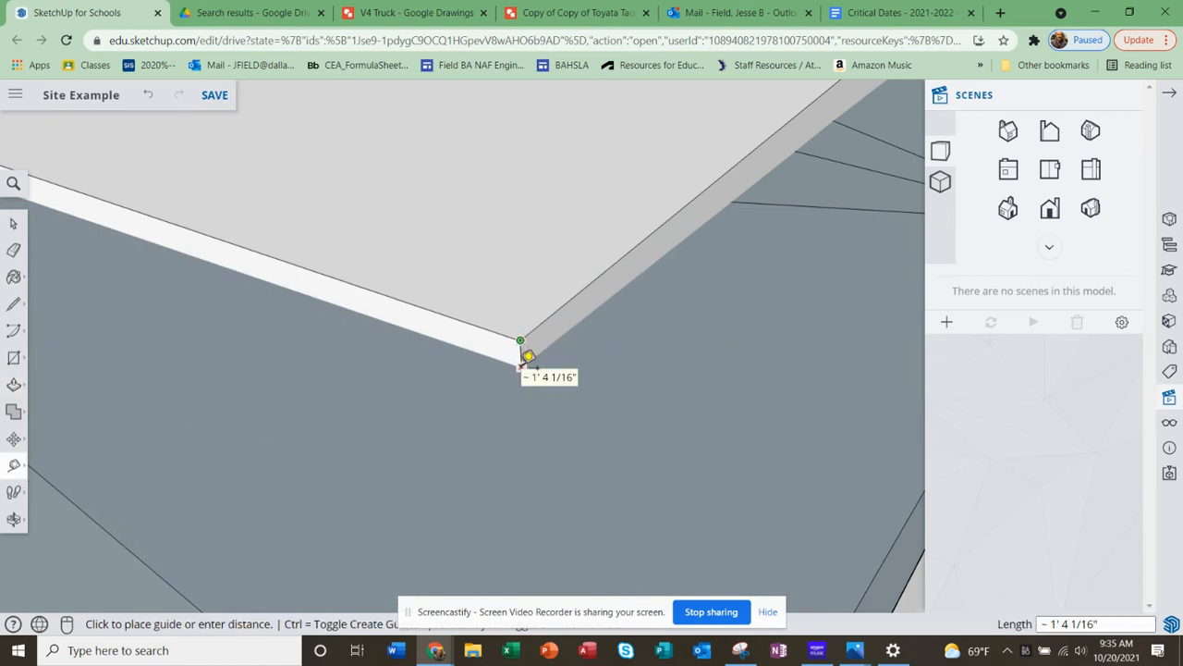
pyautogui.click(522, 367)
pyautogui.scroll(-5, 570, 372)
pyautogui.moveTo(497, 357); pyautogui.dragTo(970, 314, button='middle')
pyautogui.moveTo(435, 416); pyautogui.dragTo(851, 296, button='middle')
pyautogui.scroll(-3, 782, 373)
pyautogui.moveTo(453, 366); pyautogui.dragTo(575, 416, button='middle')
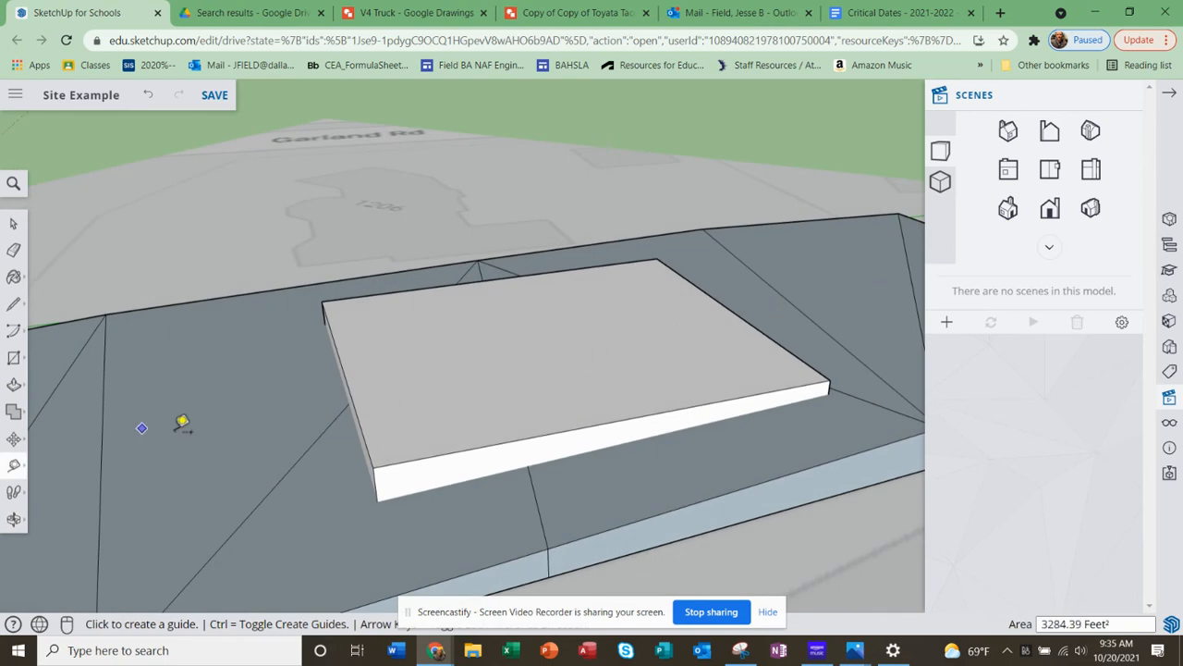
pyautogui.moveTo(304, 403); pyautogui.dragTo(364, 264, button='middle')
pyautogui.scroll(2, 735, 288)
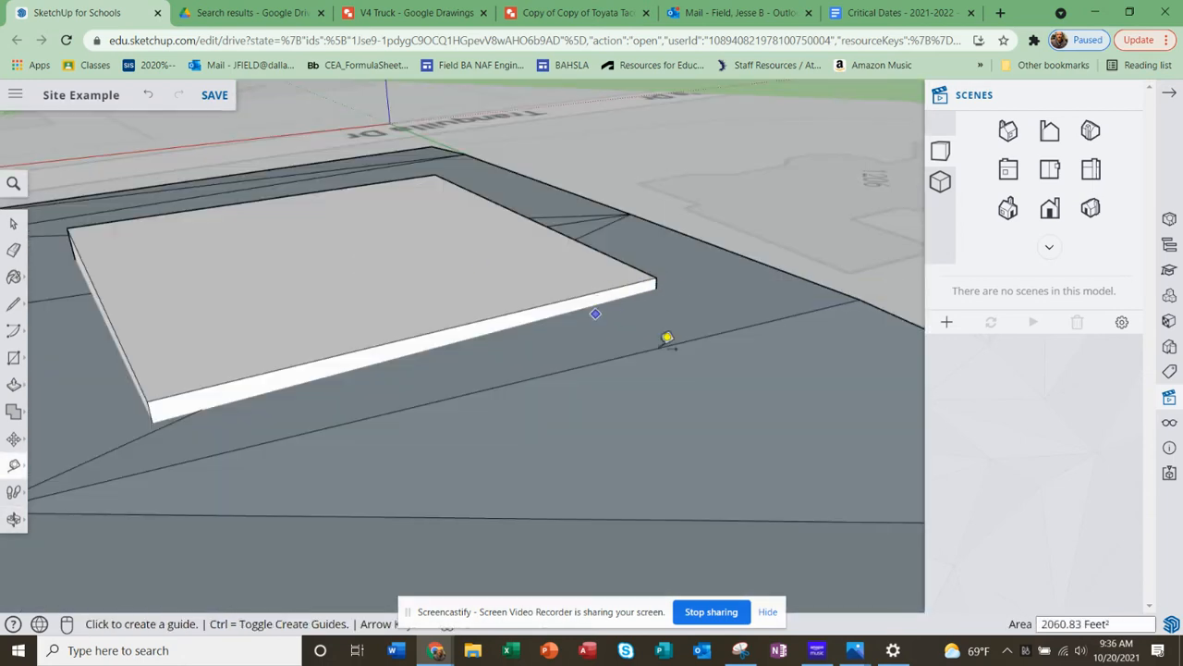
pyautogui.moveTo(606, 367); pyautogui.dragTo(410, 328, button='middle')
pyautogui.scroll(-3, 462, 352)
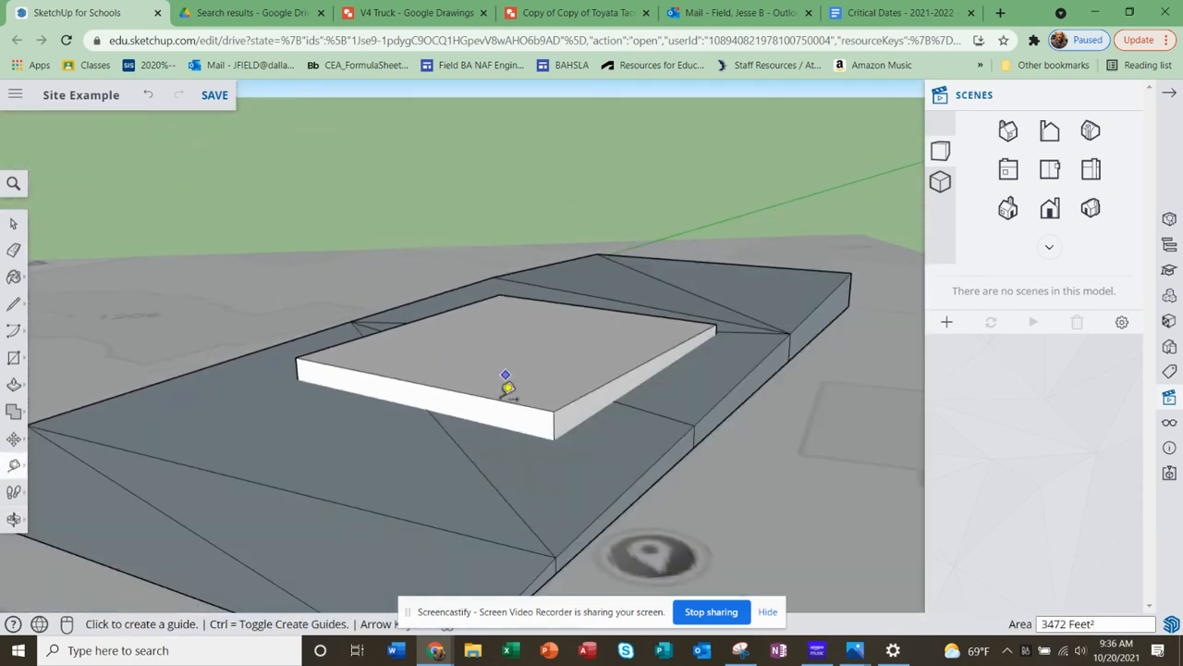
# Measure between the slab's endpoints with Tape Measure, viewing from below ground
pyautogui.moveTo(529, 416); pyautogui.dragTo(496, 271, button='middle')
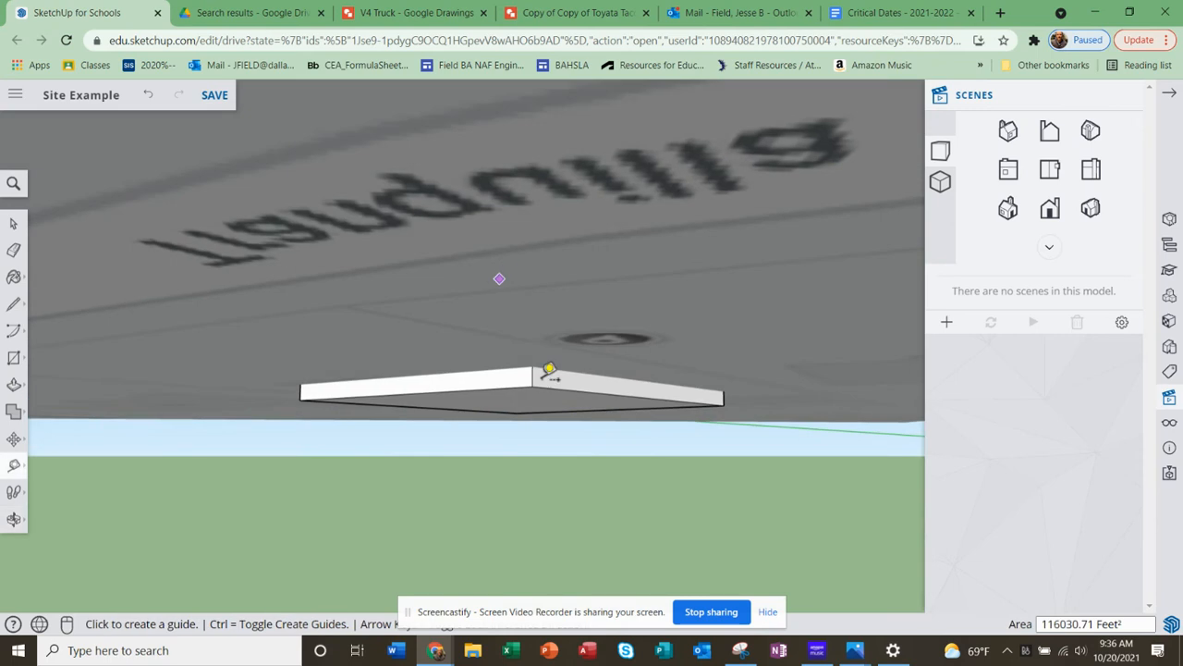
pyautogui.moveTo(528, 397); pyautogui.dragTo(445, 397, button='middle')
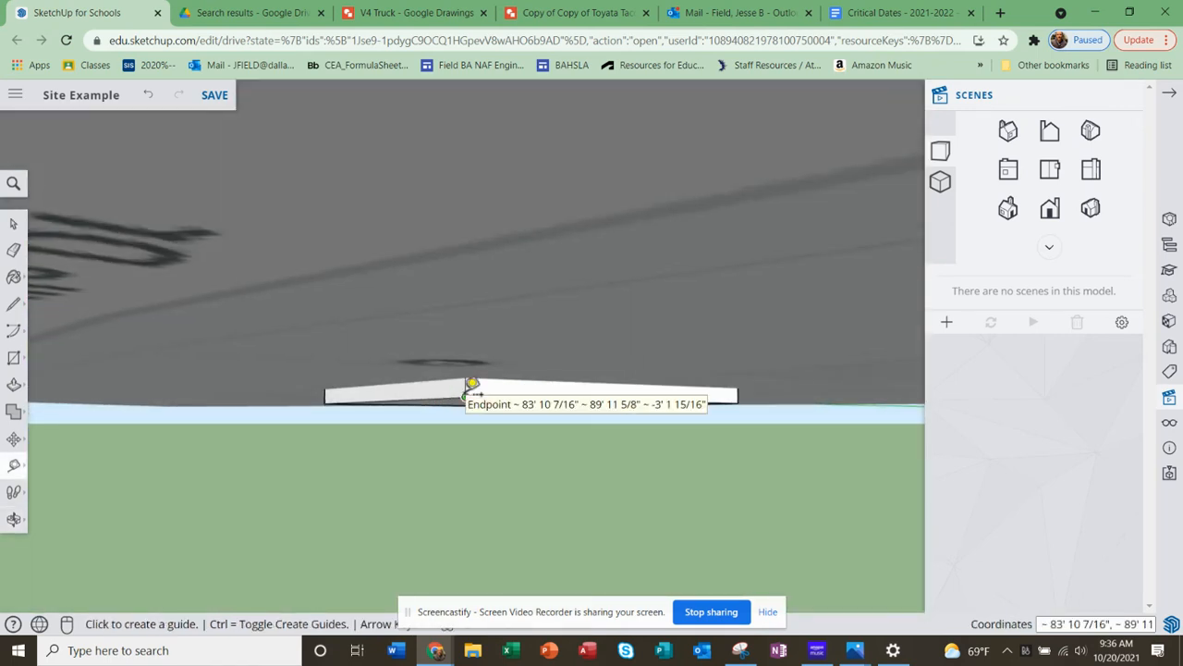
pyautogui.click(470, 385)
pyautogui.scroll(2, 471, 385)
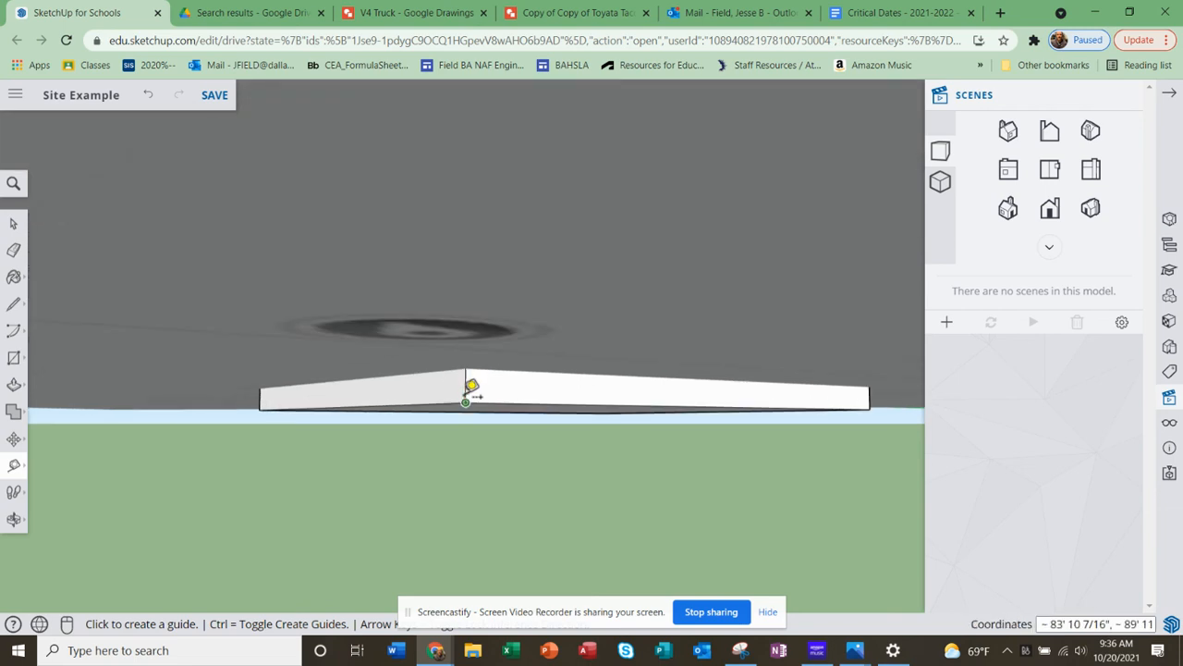
pyautogui.click(466, 401)
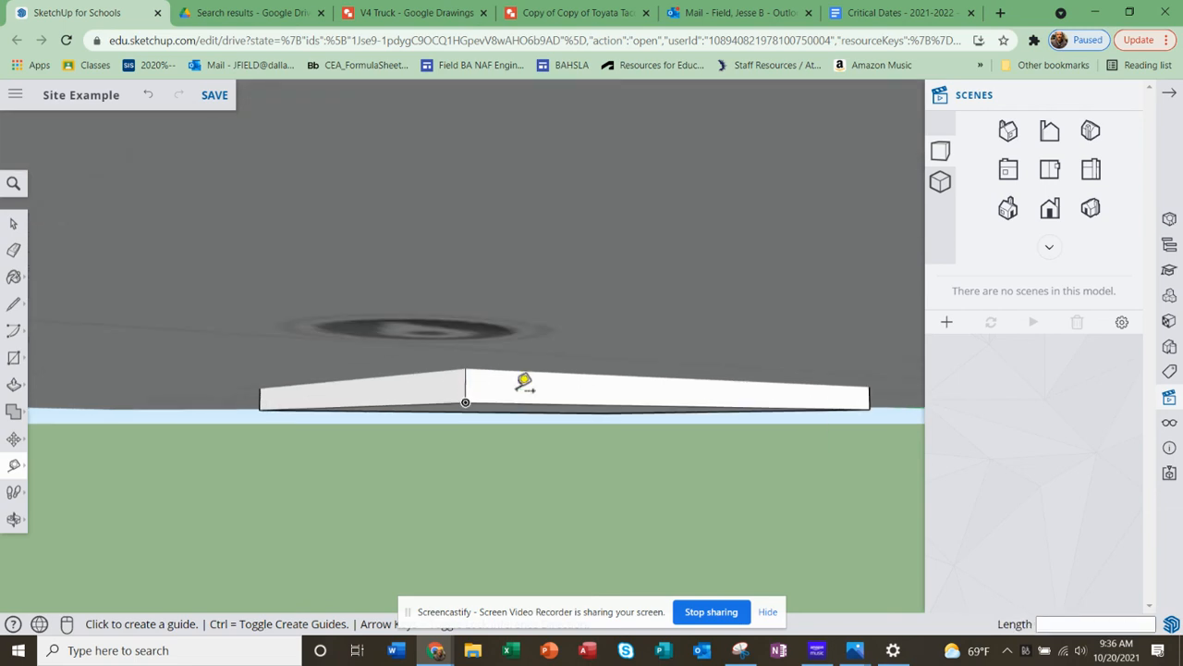
pyautogui.scroll(-1, 478, 391)
pyautogui.moveTo(478, 391); pyautogui.dragTo(477, 432, button='middle')
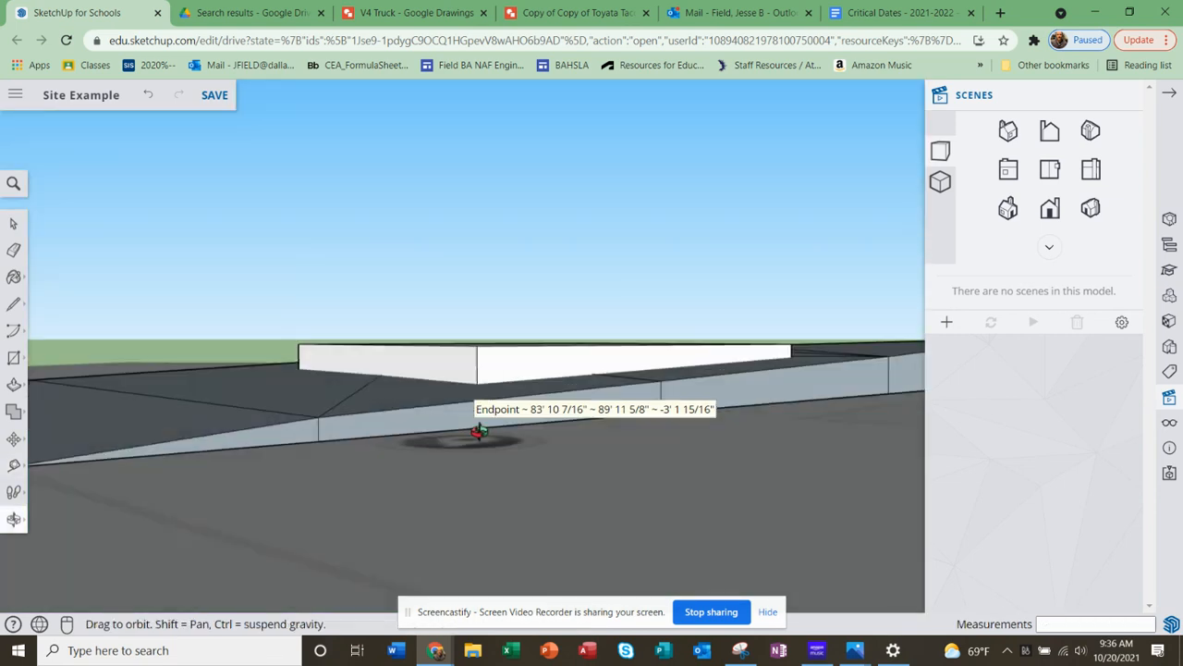
pyautogui.click(477, 347)
pyautogui.moveTo(487, 386)
pyautogui.mouseDown(button='middle')
pyautogui.moveTo(483, 423)
pyautogui.moveTo(488, 407)
pyautogui.mouseUp(button='middle')
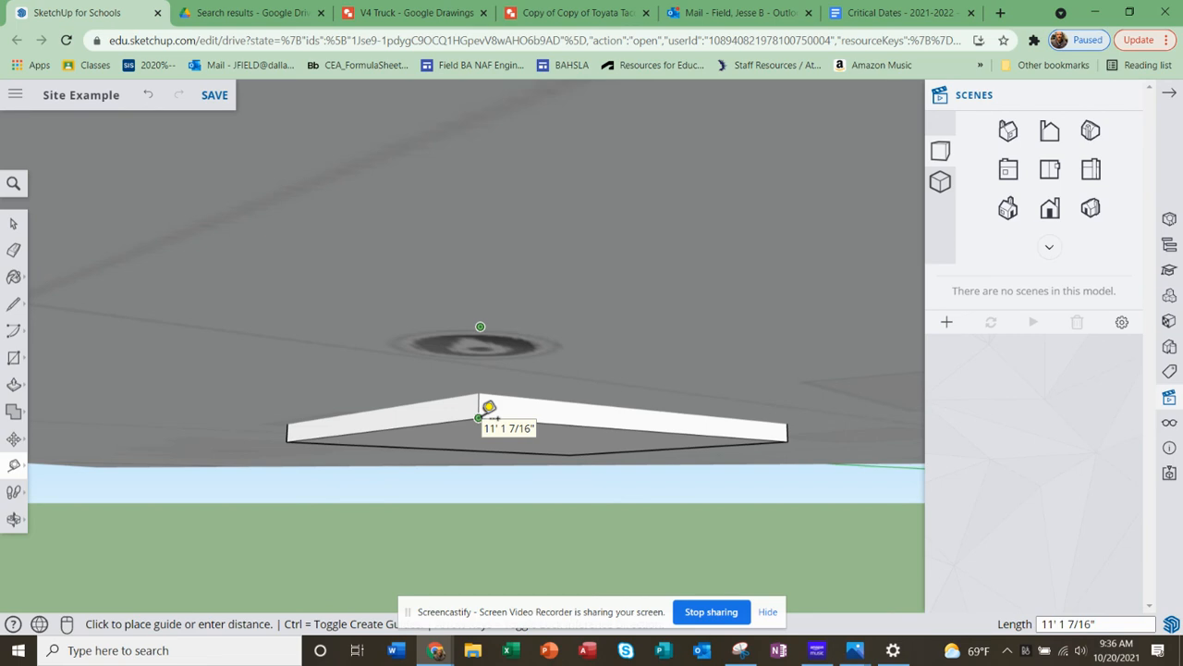
pyautogui.moveTo(494, 417); pyautogui.dragTo(495, 406, button='middle')
pyautogui.click(498, 381)
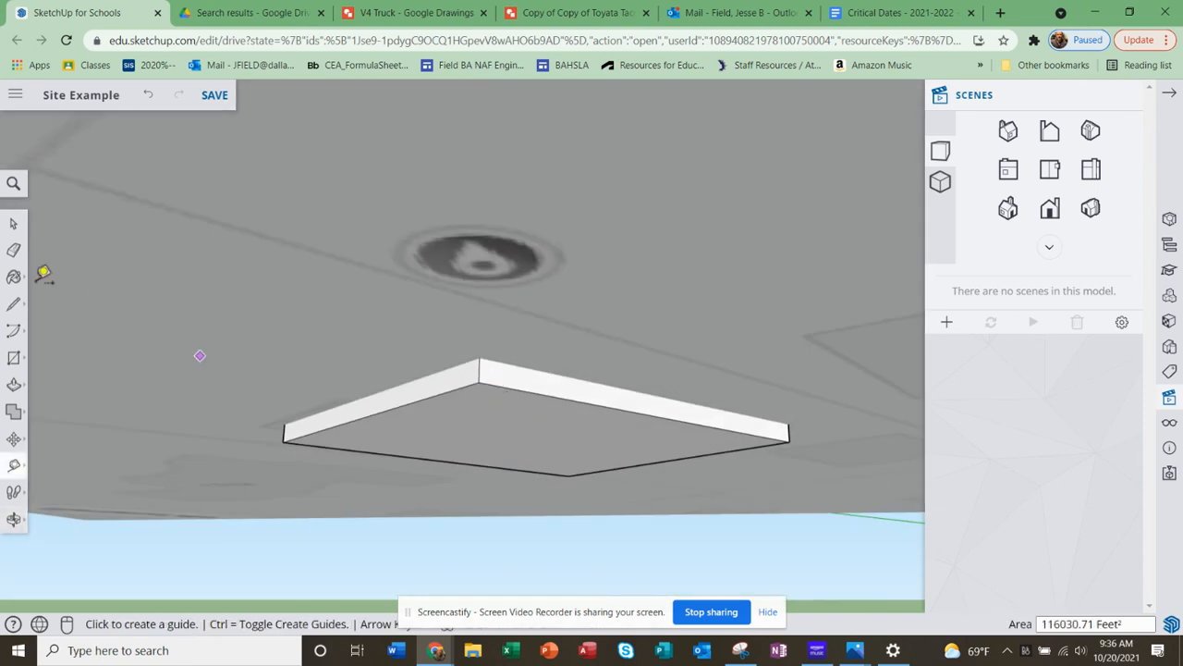
# Push/Pull the slab's bottom face 3'
pyautogui.click(14, 385)
pyautogui.click(479, 422)
pyautogui.click(482, 420)
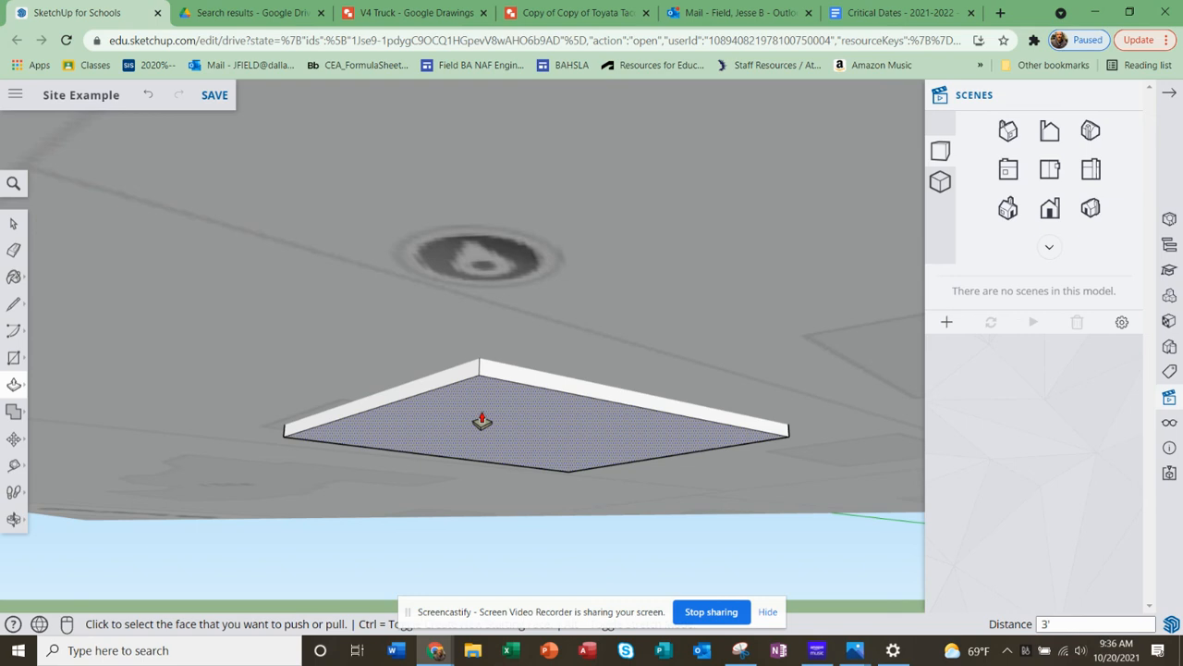
# Delete the slab's front, left triangular and light-blue right side faces
pyautogui.click(481, 421)
pyautogui.moveTo(492, 420); pyautogui.dragTo(405, 505, button='middle')
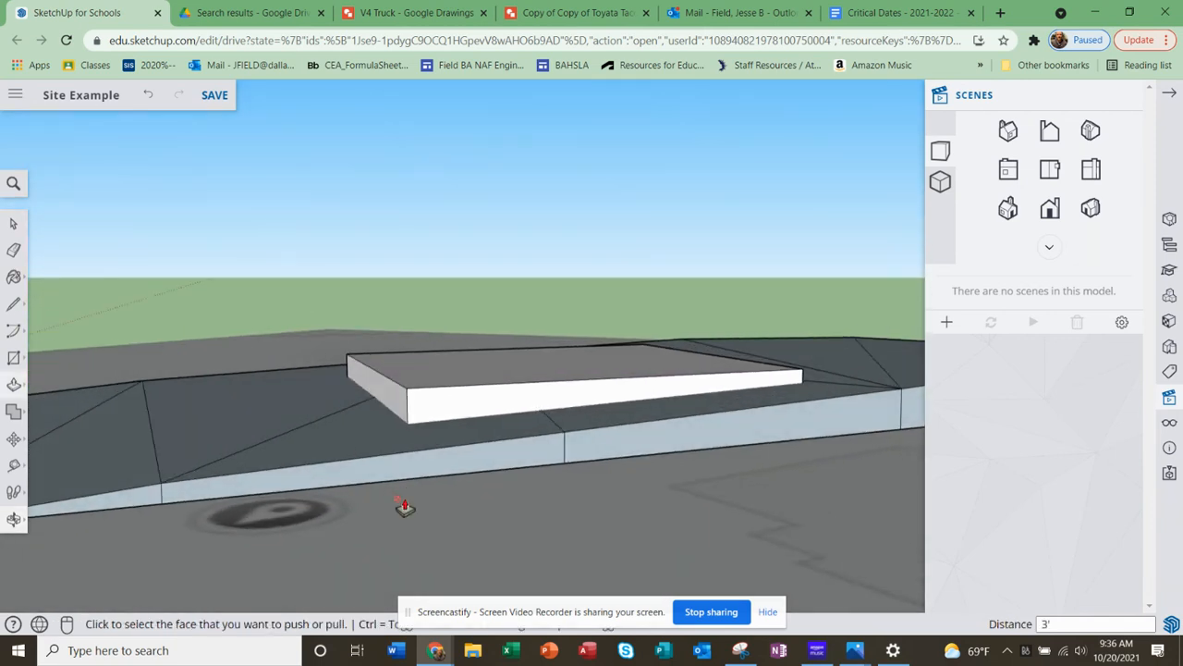
pyautogui.click(12, 225)
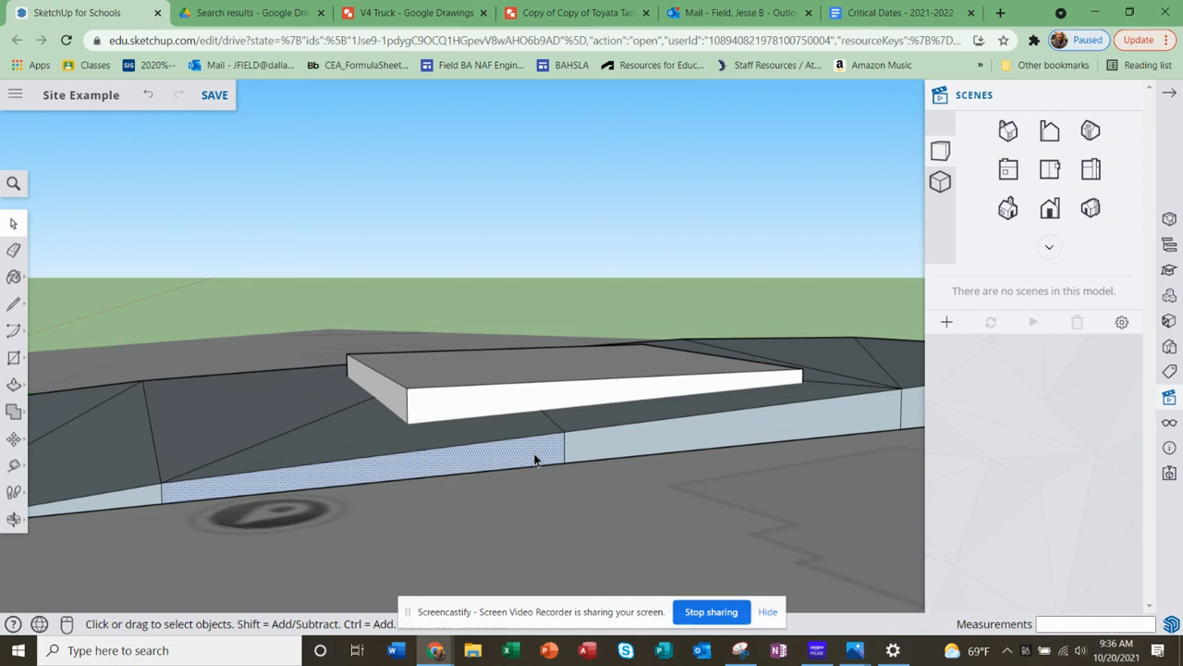
pyautogui.press('Delete')
pyautogui.click(599, 444)
pyautogui.press('Delete')
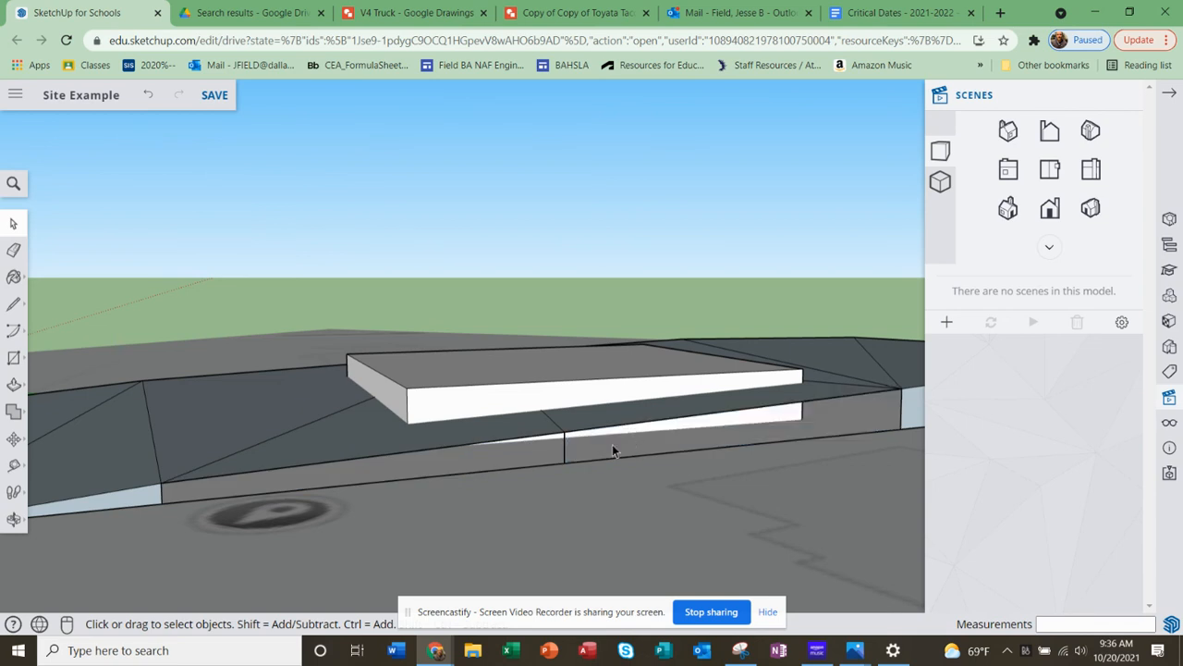
pyautogui.moveTo(612, 447); pyautogui.dragTo(399, 477, button='middle')
pyautogui.click(204, 490)
pyautogui.press('Delete')
pyautogui.scroll(-2, 204, 490)
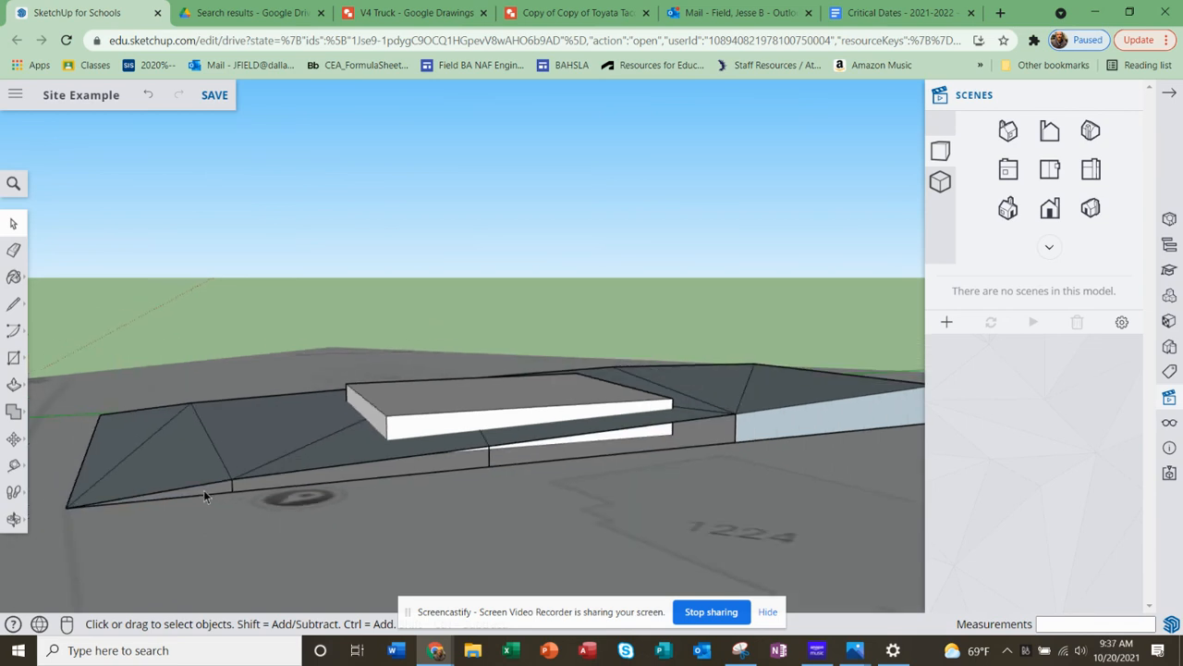
pyautogui.click(808, 424)
pyautogui.press('Delete')
# Delete the remaining right, front and middle side faces
pyautogui.moveTo(718, 426)
pyautogui.mouseDown(button='middle')
pyautogui.moveTo(478, 423)
pyautogui.moveTo(828, 440)
pyautogui.moveTo(696, 431)
pyautogui.mouseUp(button='middle')
pyautogui.click(737, 472)
pyautogui.press('Delete')
pyautogui.moveTo(753, 460); pyautogui.dragTo(603, 462, button='middle')
pyautogui.click(632, 455)
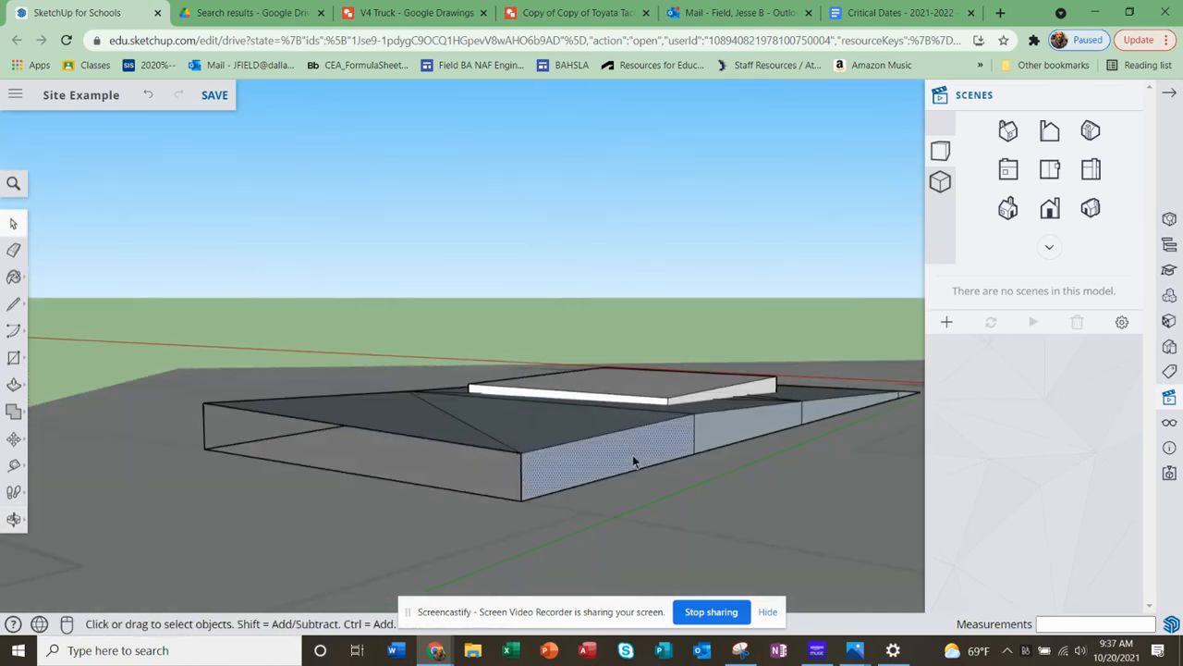
pyautogui.press('Delete')
pyautogui.click(762, 425)
pyautogui.press('Delete')
pyautogui.press('Delete')
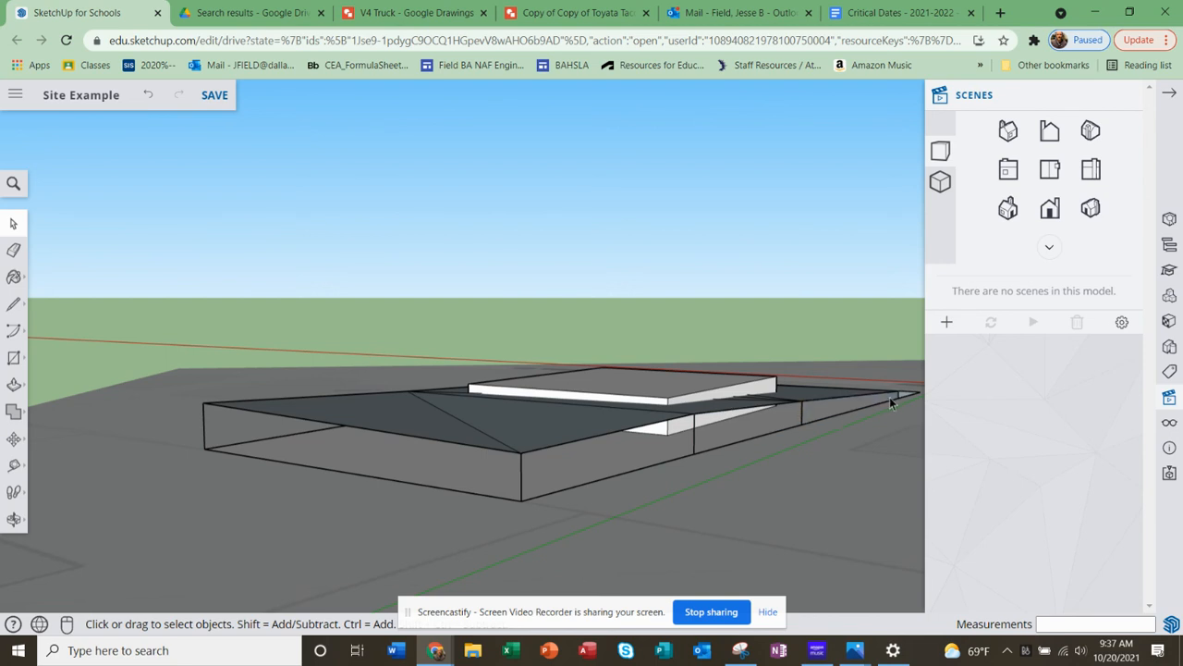
pyautogui.scroll(3, 905, 395)
pyautogui.moveTo(905, 398); pyautogui.dragTo(793, 523, button='middle')
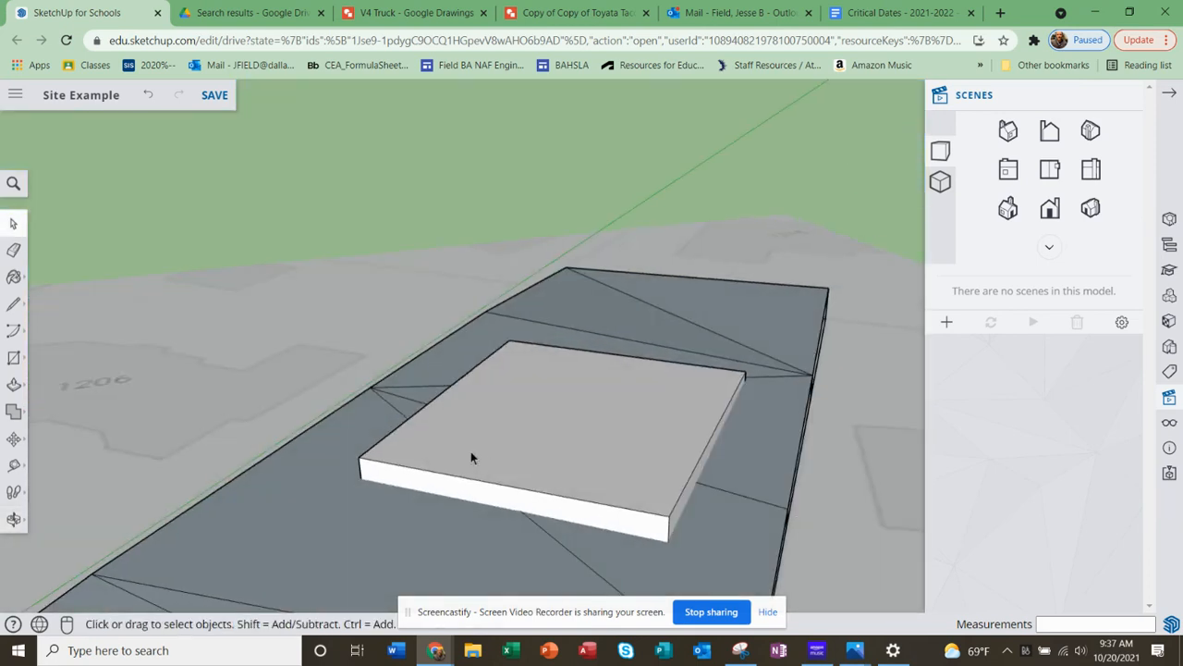
# Orbit the model to look down on the site from above
pyautogui.scroll(2, 519, 446)
pyautogui.scroll(1, 634, 491)
pyautogui.scroll(1, 716, 523)
pyautogui.moveTo(716, 524); pyautogui.dragTo(582, 491, button='middle')
pyautogui.scroll(-3, 576, 428)
pyautogui.moveTo(576, 428); pyautogui.dragTo(563, 520, button='middle')
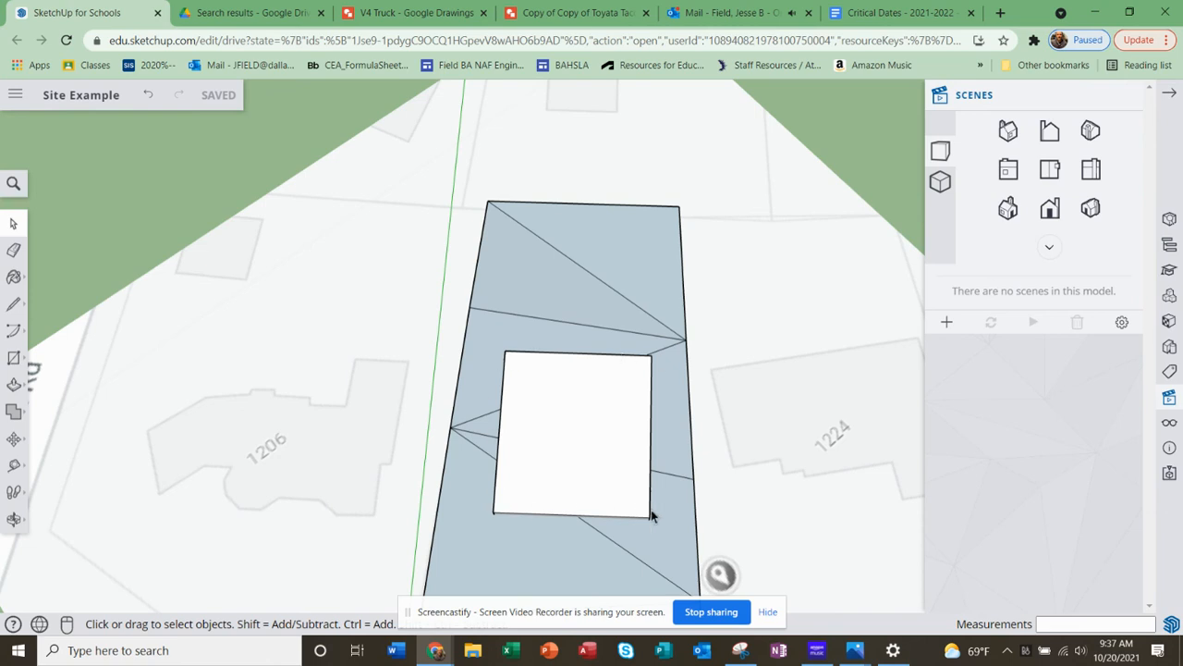
pyautogui.scroll(5, 662, 370)
pyautogui.moveTo(618, 401); pyautogui.dragTo(609, 403, button='middle')
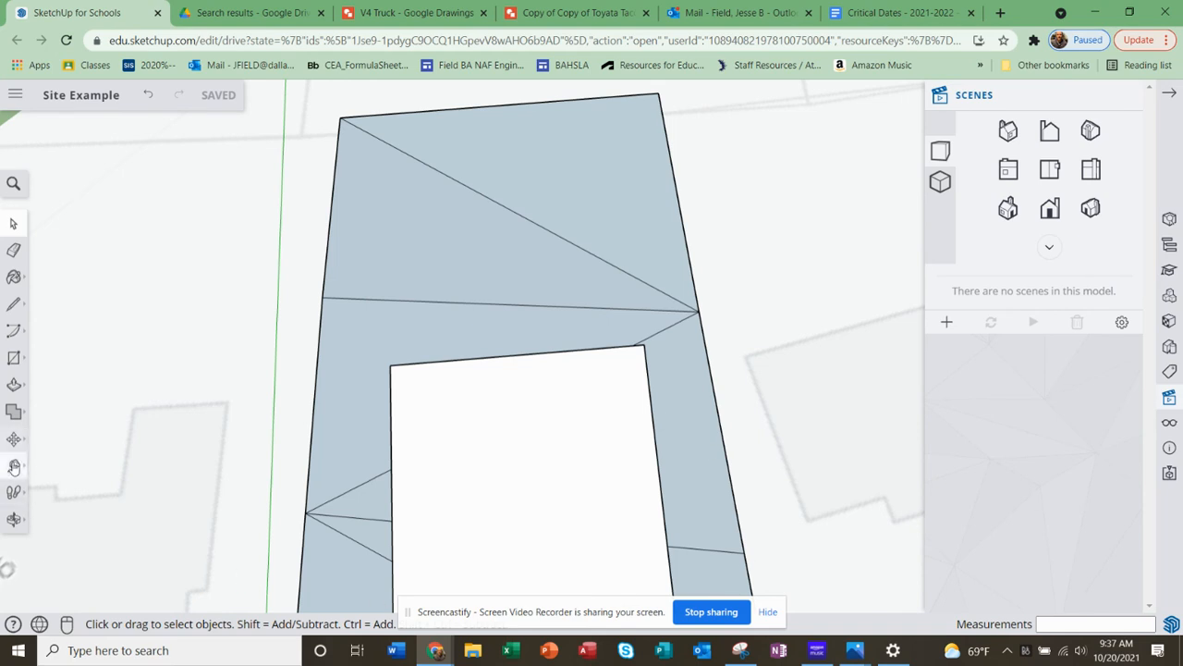
# Tape-measure from the central block's right edge to the outer outline, about 14' 9 11/16"
pyautogui.click(15, 463)
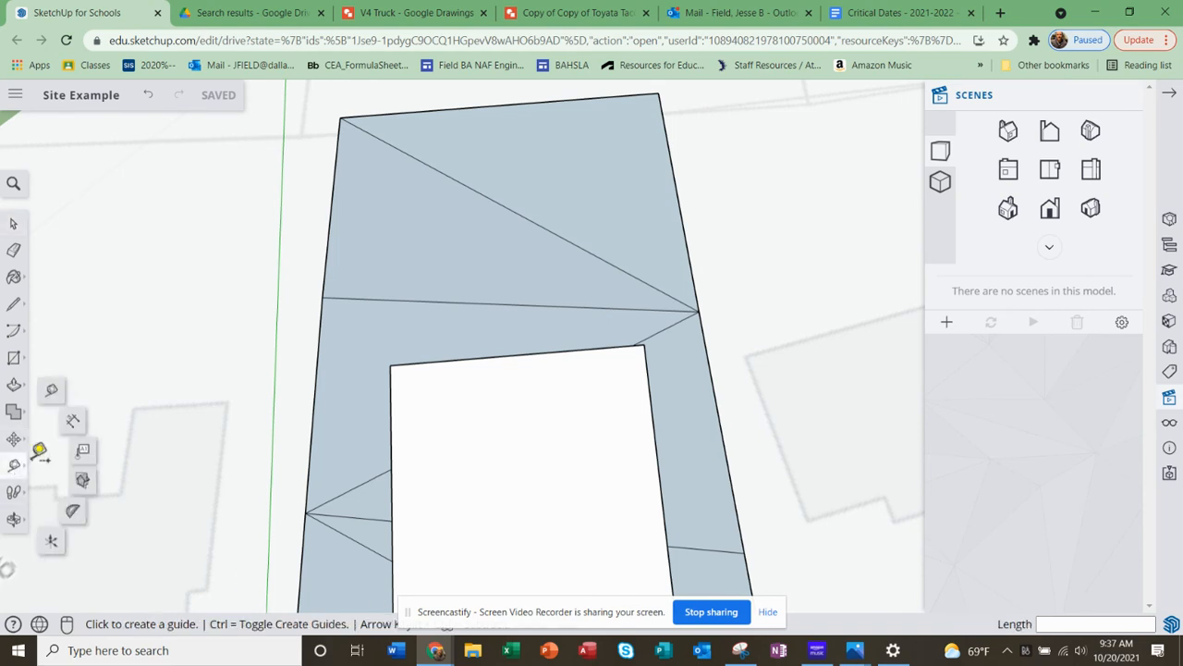
pyautogui.click(652, 411)
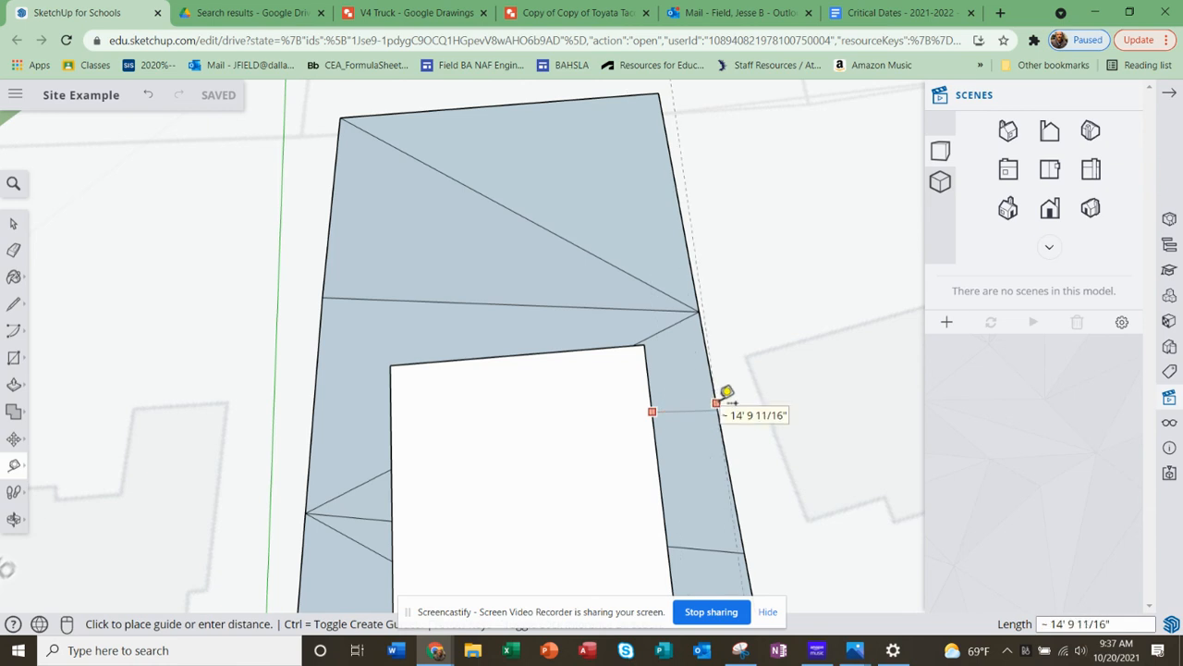
pyautogui.click(718, 401)
pyautogui.scroll(-3, 647, 435)
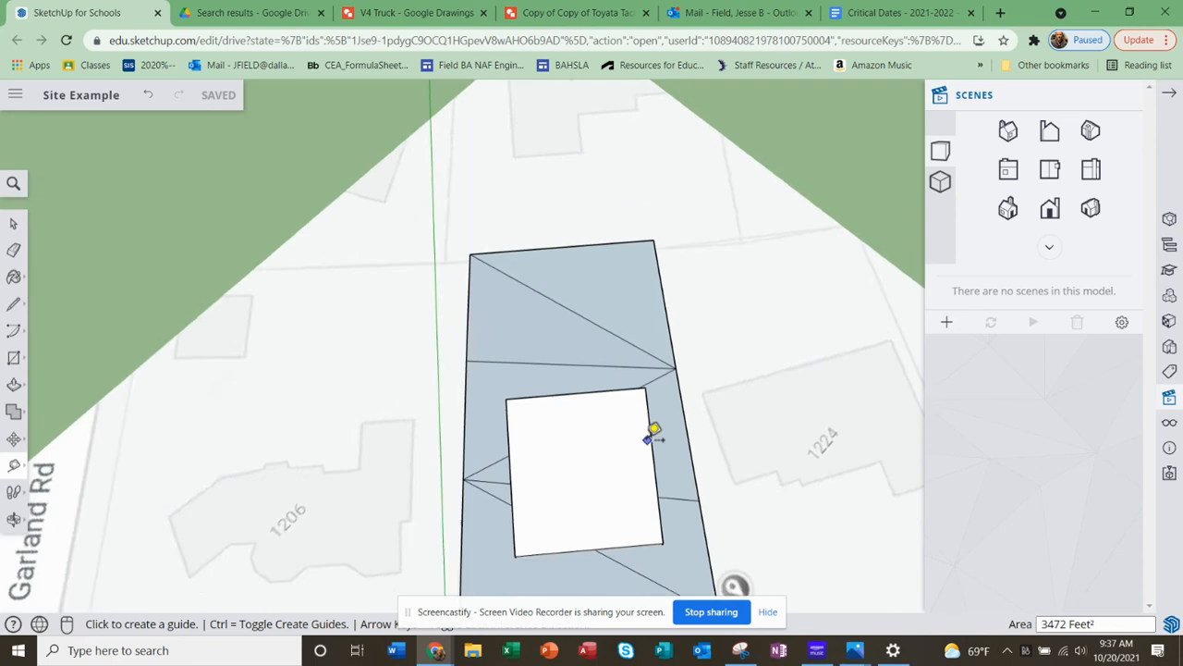
pyautogui.moveTo(612, 433); pyautogui.dragTo(642, 467, button='middle')
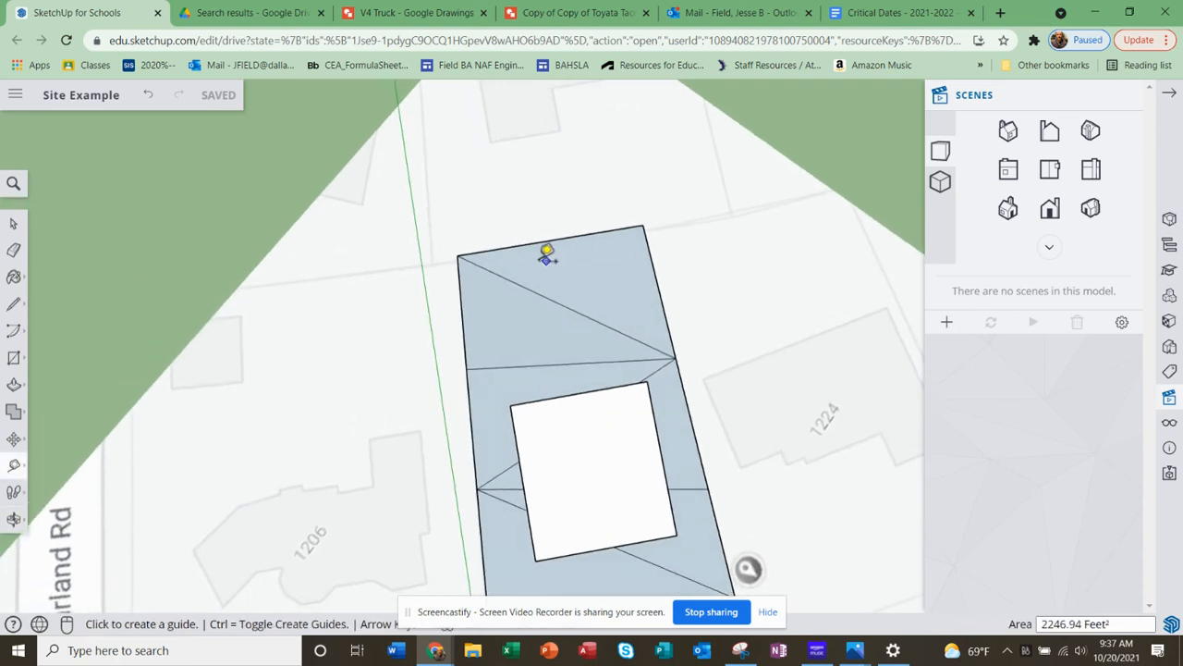
pyautogui.moveTo(537, 415); pyautogui.dragTo(542, 391, button='middle')
pyautogui.scroll(3, 561, 534)
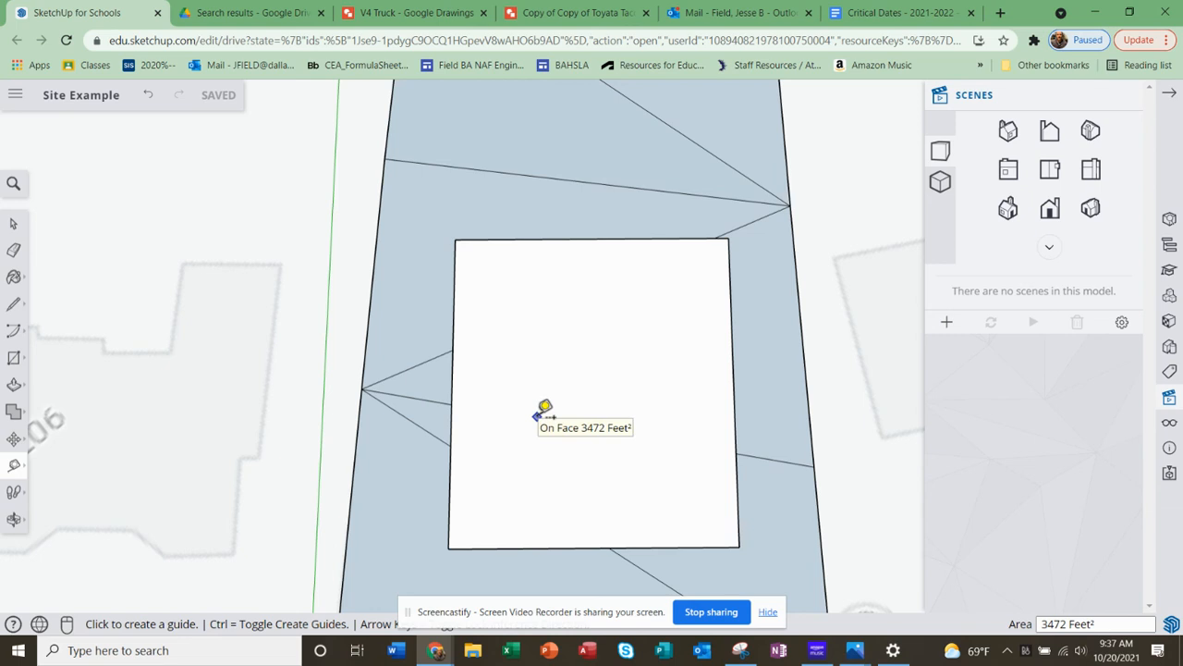
# Start a rectangle on the block top, locked to its plane with the Down arrow, stretching toward the wall
pyautogui.click(14, 360)
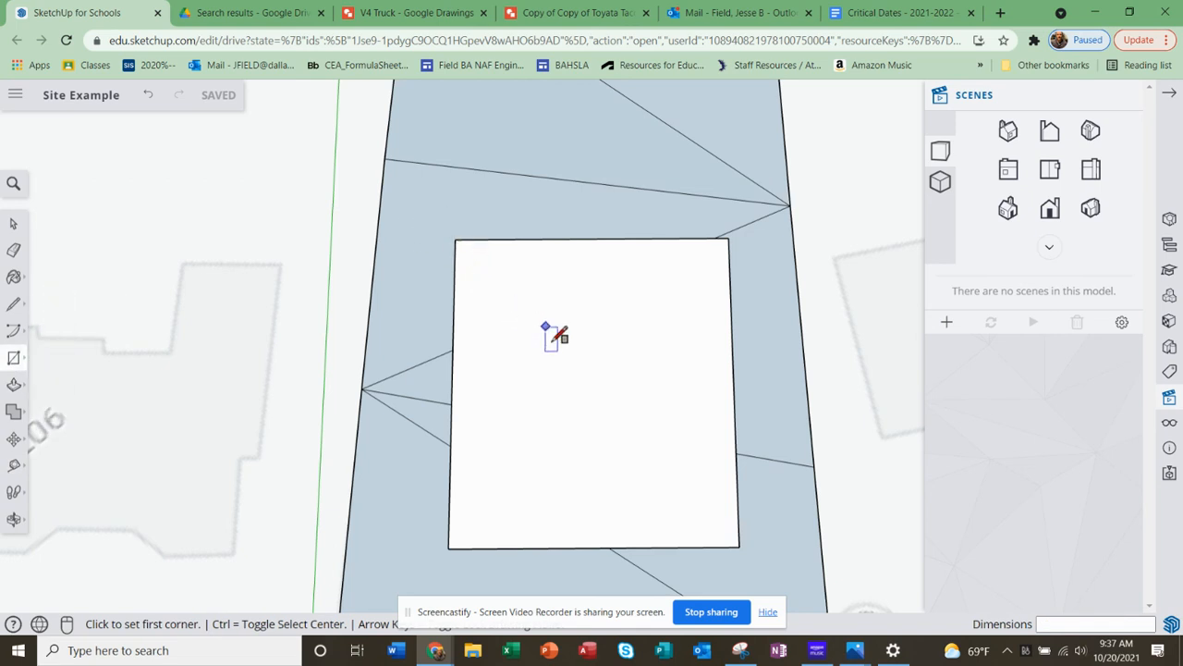
pyautogui.moveTo(566, 404)
pyautogui.mouseDown(button='middle')
pyautogui.moveTo(542, 399)
pyautogui.moveTo(557, 386)
pyautogui.mouseUp(button='middle')
pyautogui.click(554, 389)
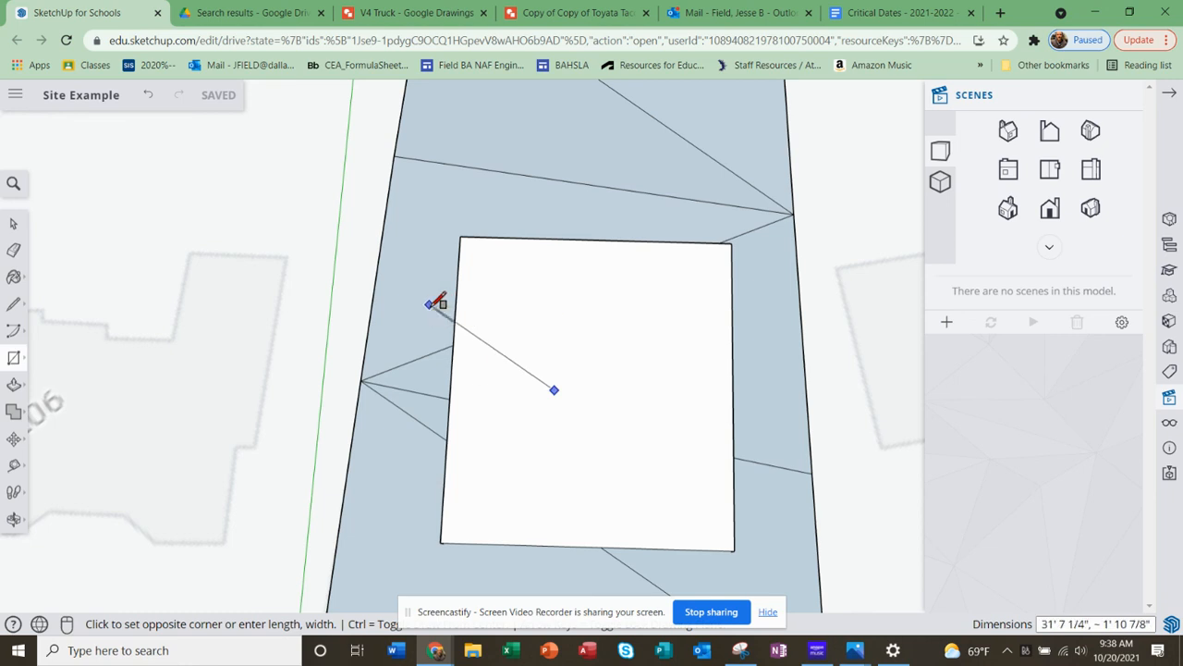
pyautogui.moveTo(433, 304); pyautogui.dragTo(444, 272, button='middle')
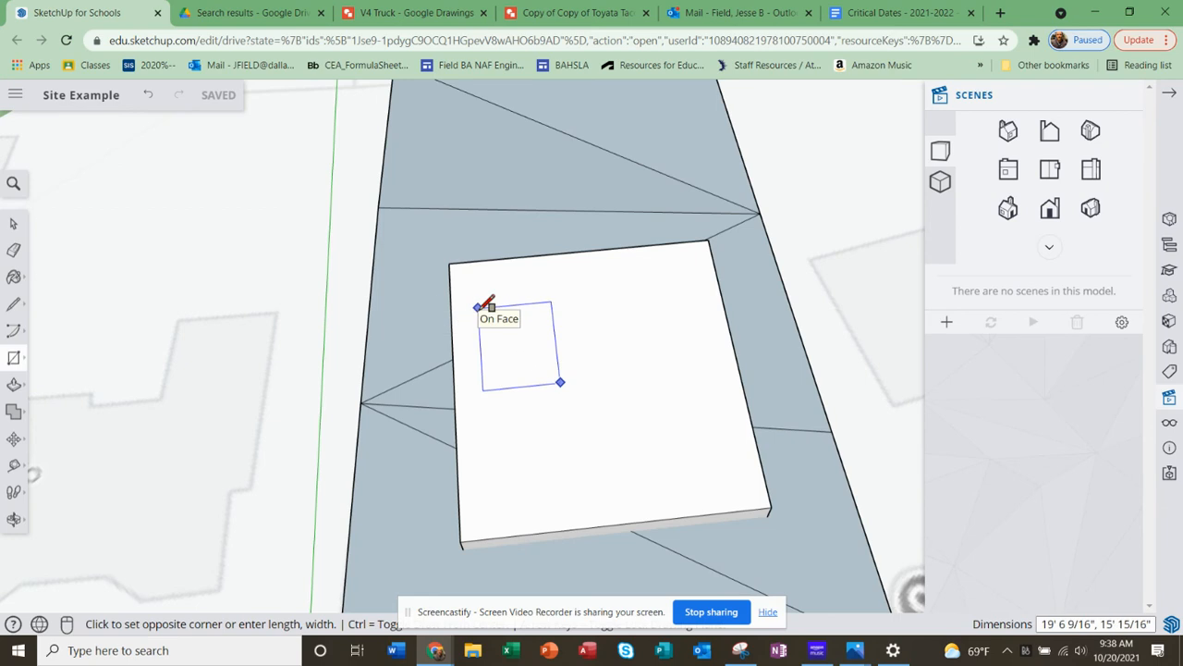
pyautogui.press('Down')
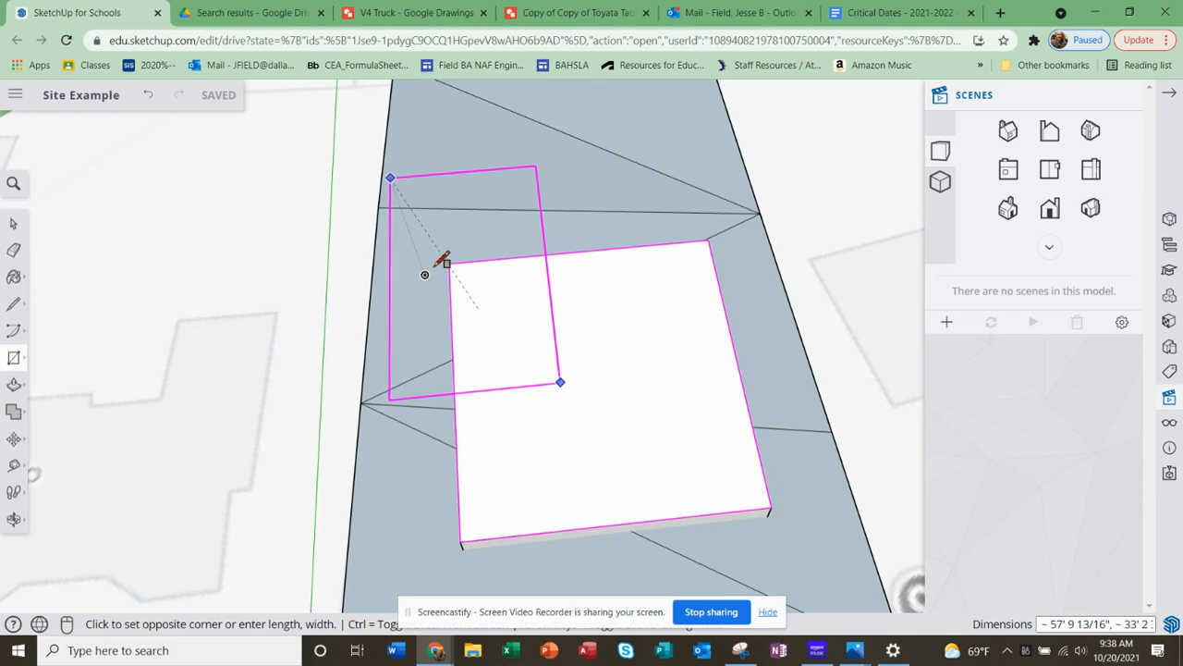
pyautogui.click(501, 289)
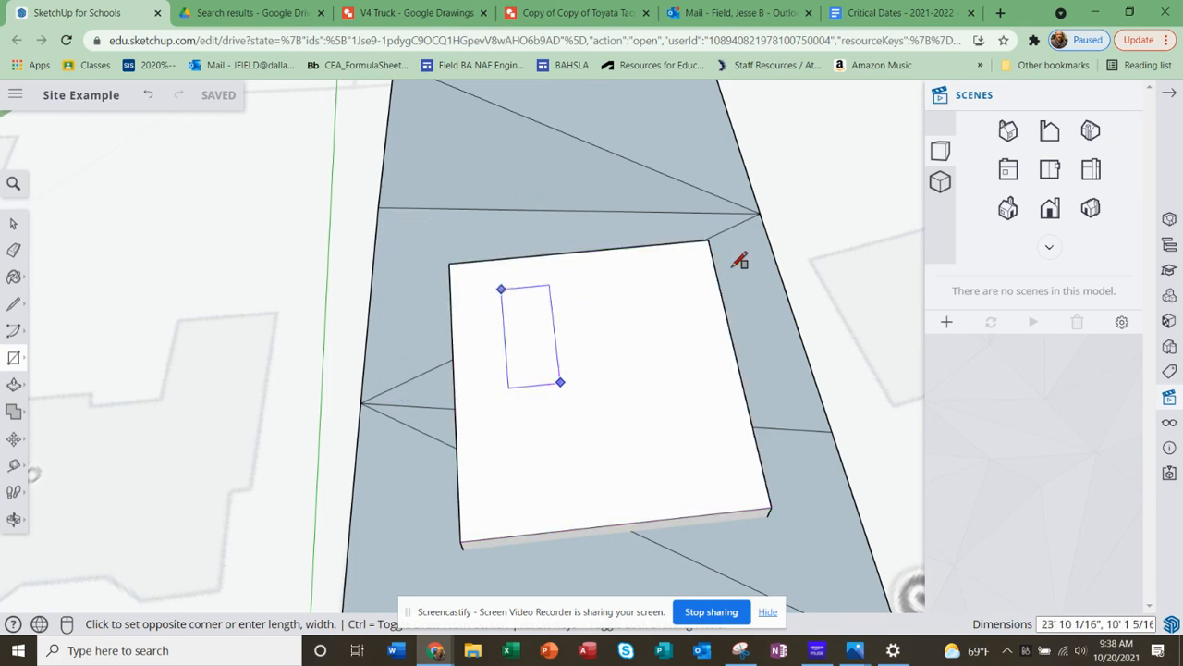
pyautogui.click(1051, 169)
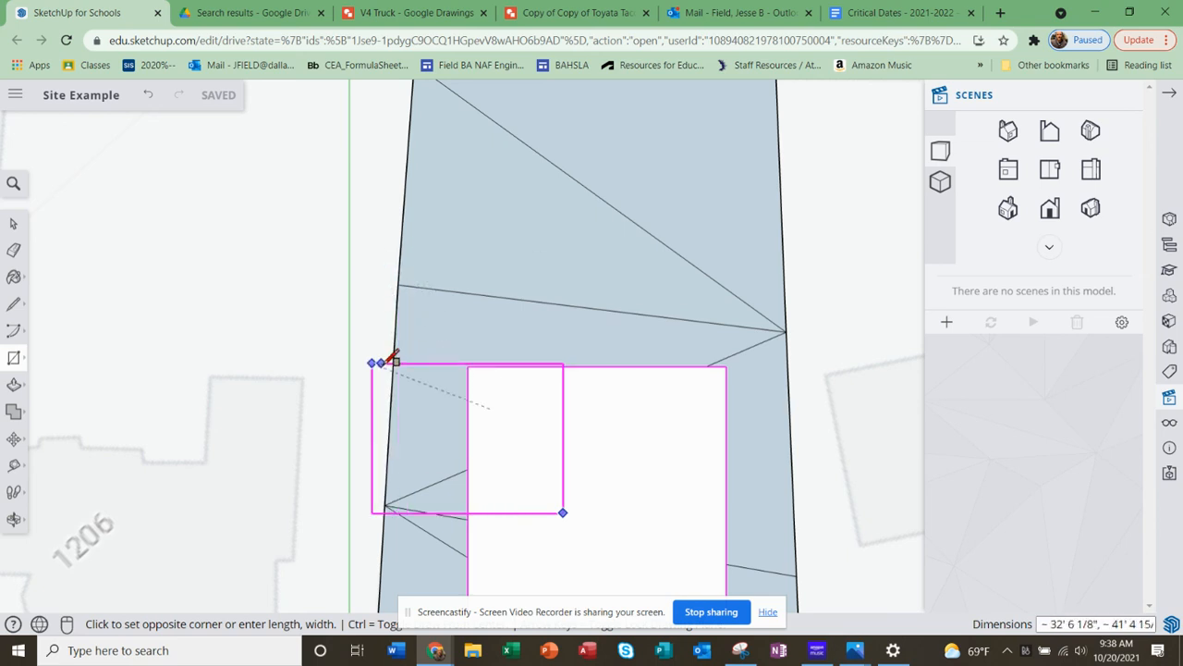
pyautogui.moveTo(402, 422)
pyautogui.keyDown('shift'); pyautogui.mouseDown(button='middle')
pyautogui.moveTo(526, 350)
pyautogui.moveTo(392, 437)
pyautogui.moveTo(305, 447)
pyautogui.mouseUp(button='middle'); pyautogui.keyUp('shift')
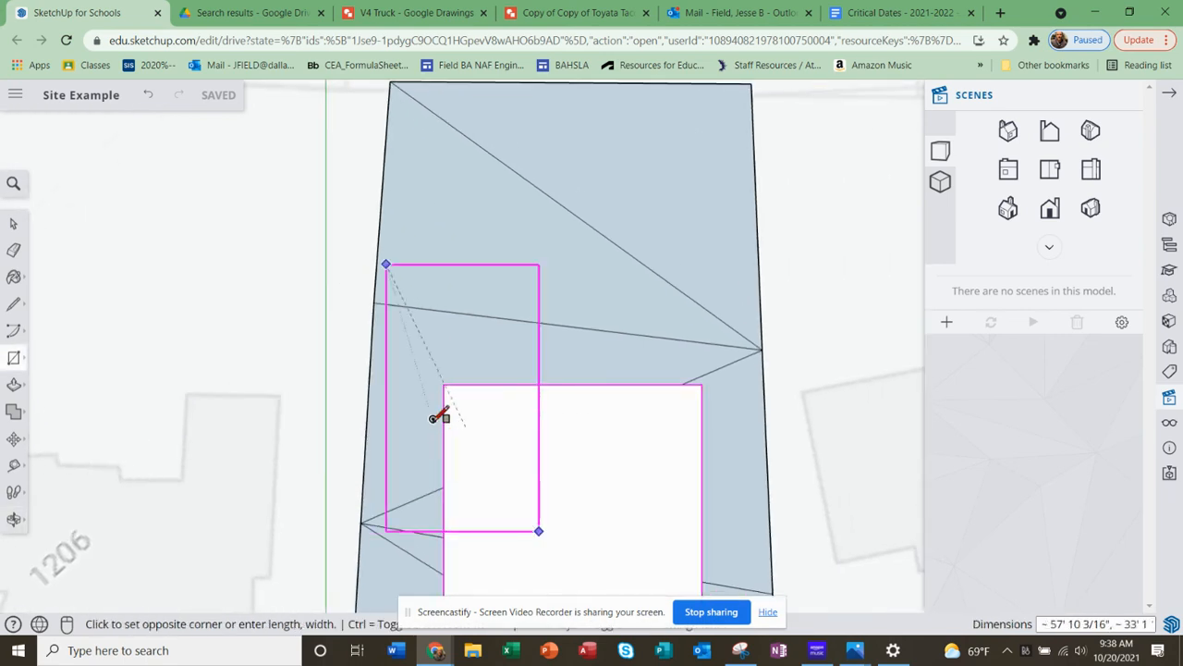
pyautogui.moveTo(476, 467)
pyautogui.mouseDown(button='middle')
pyautogui.moveTo(610, 391)
pyautogui.moveTo(718, 308)
pyautogui.moveTo(552, 422)
pyautogui.moveTo(627, 308)
pyautogui.moveTo(610, 374)
pyautogui.mouseUp(button='middle')
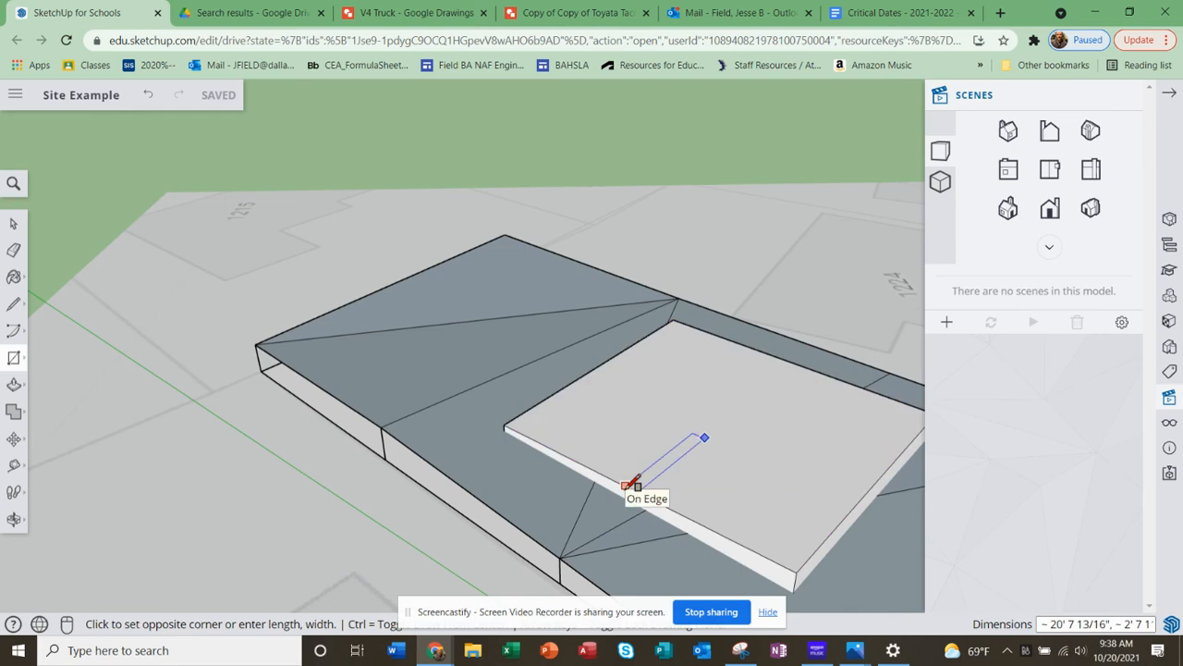
# Cancel the unfinished rectangle and draw a basic rectangle from the block top onto the wall top
pyautogui.press('Escape')
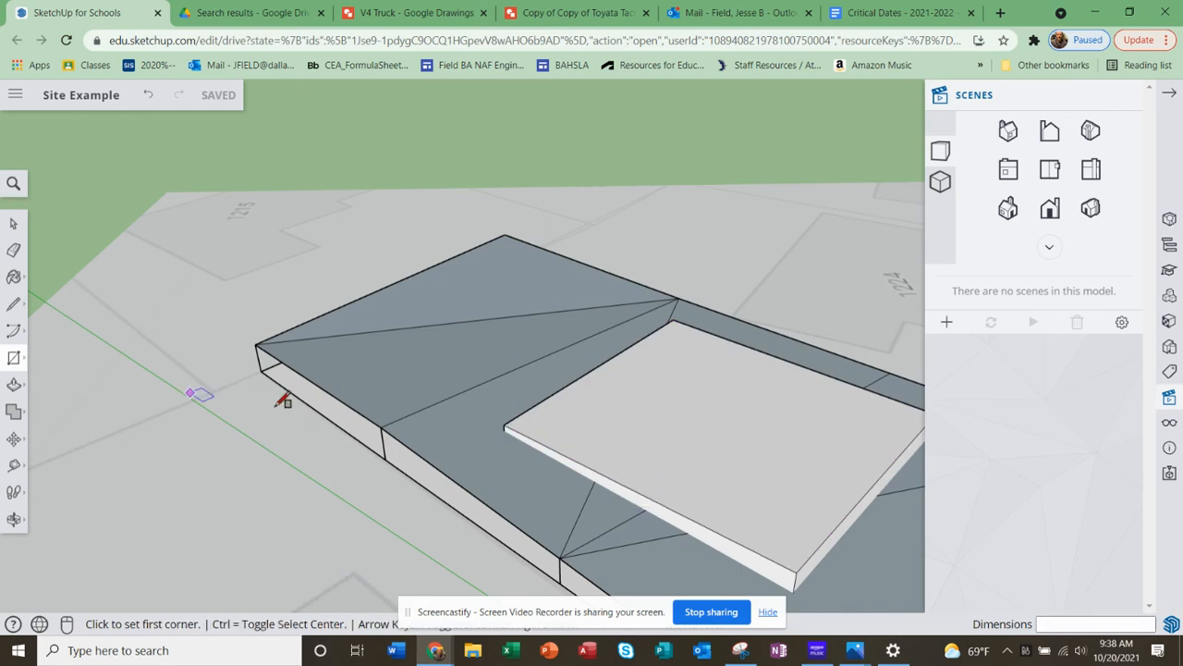
pyautogui.click(13, 363)
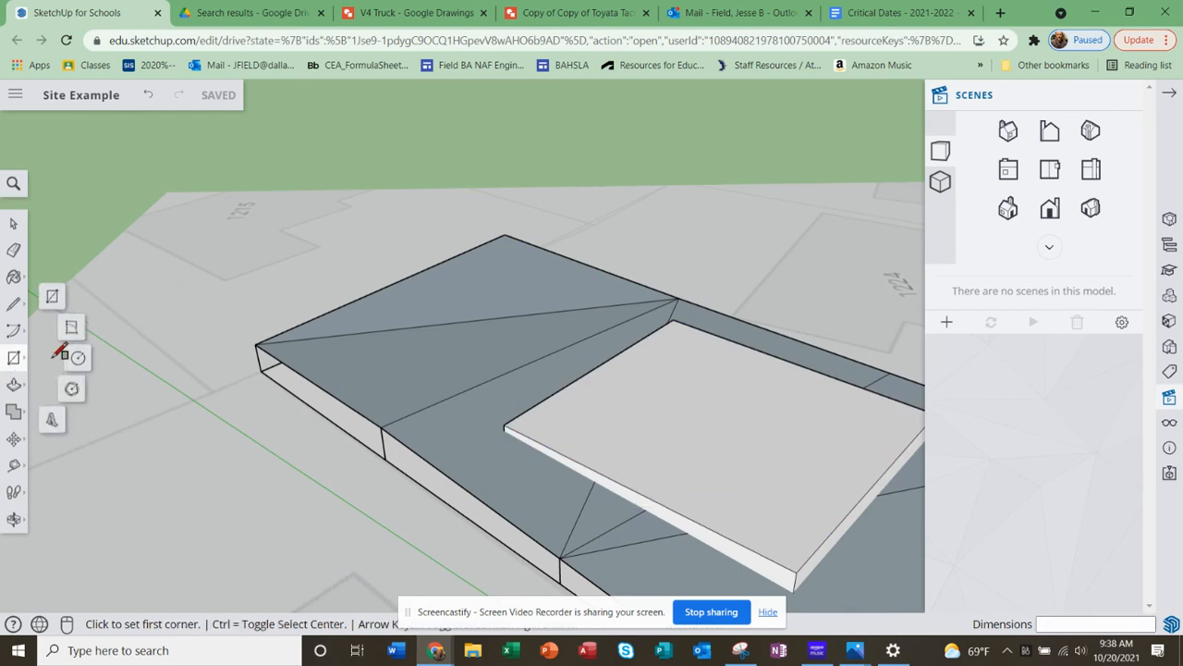
pyautogui.click(51, 296)
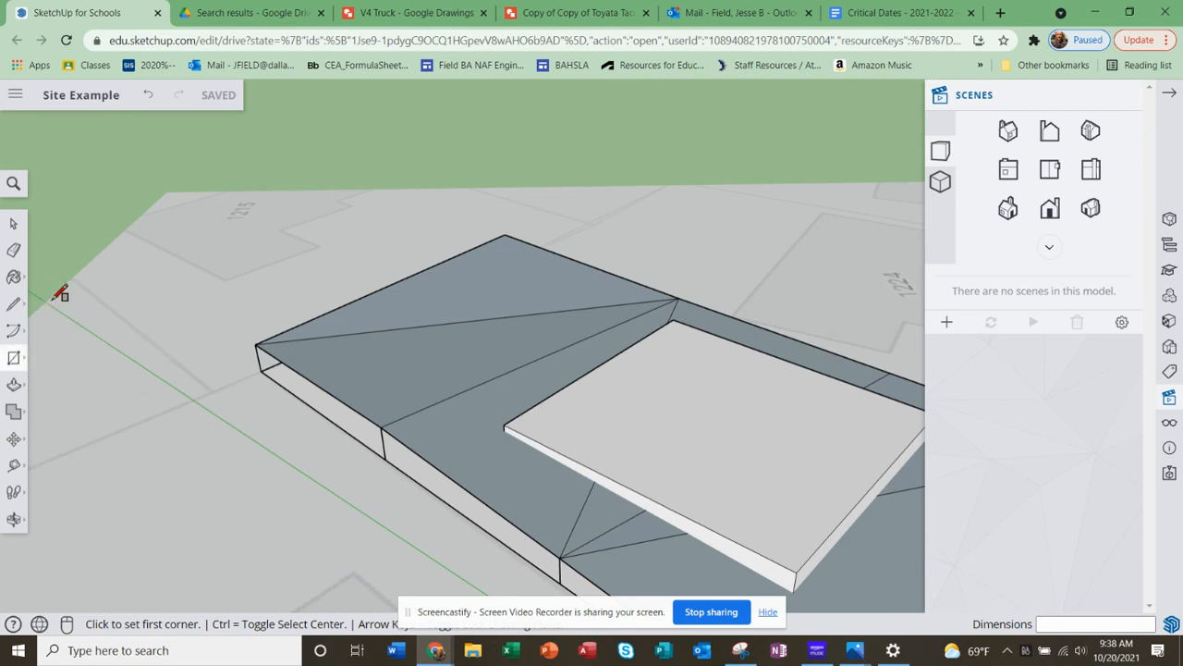
pyautogui.click(675, 430)
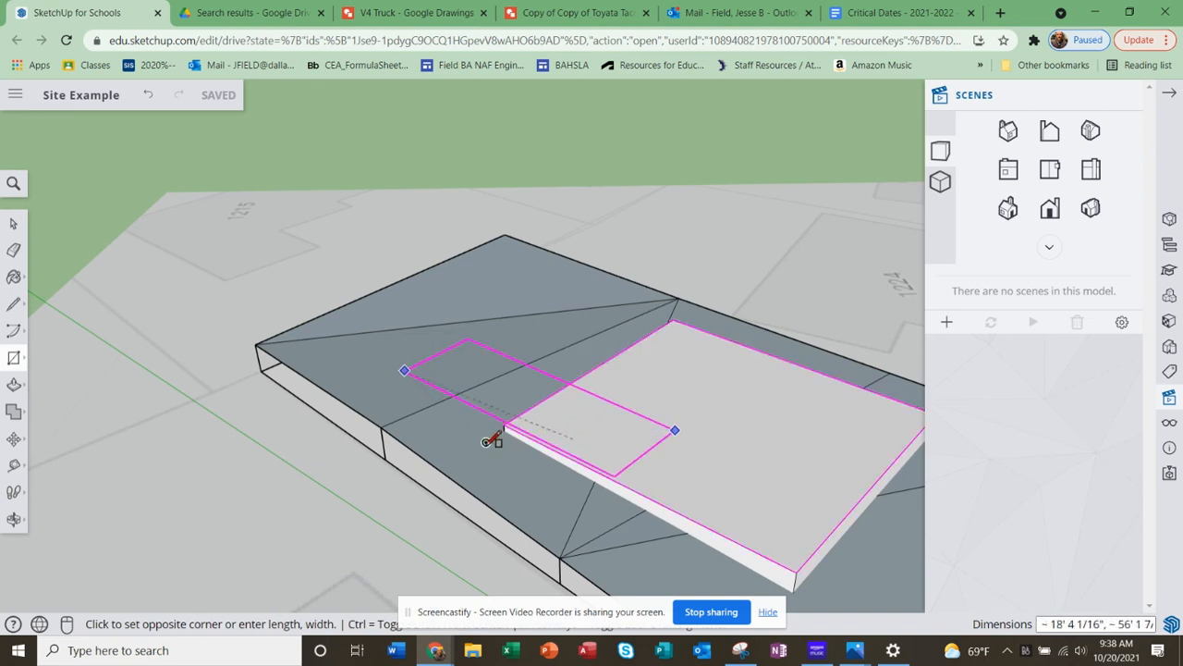
pyautogui.click(462, 461)
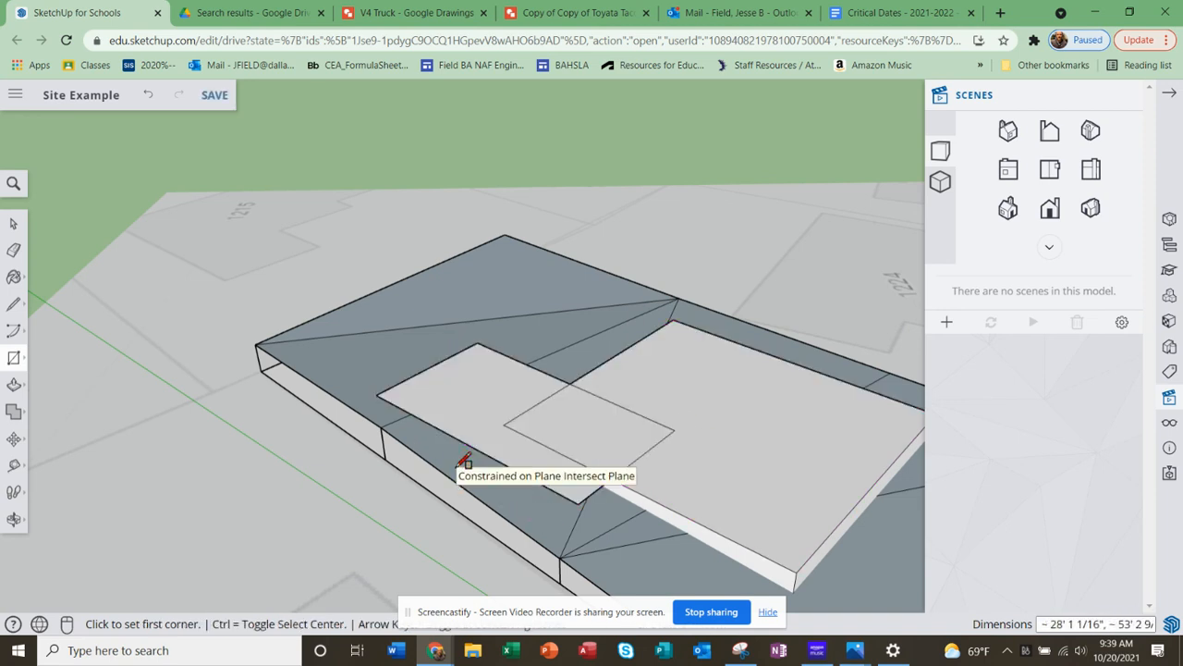
pyautogui.scroll(-3, 533, 482)
pyautogui.scroll(1, 654, 479)
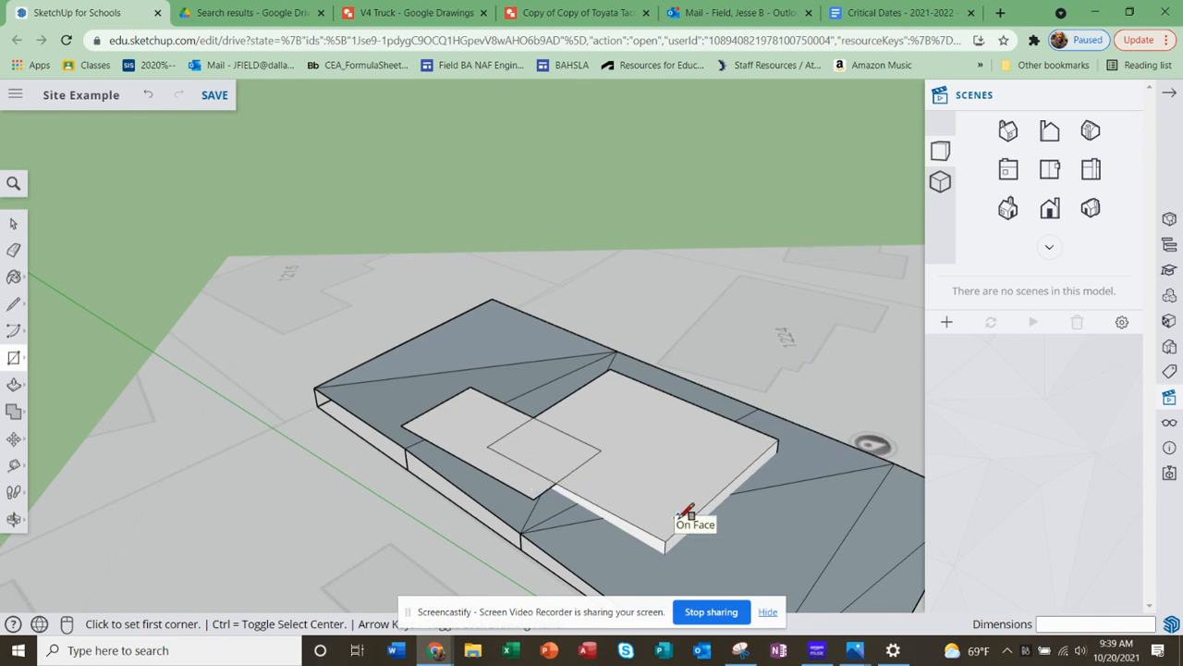
pyautogui.scroll(2, 753, 462)
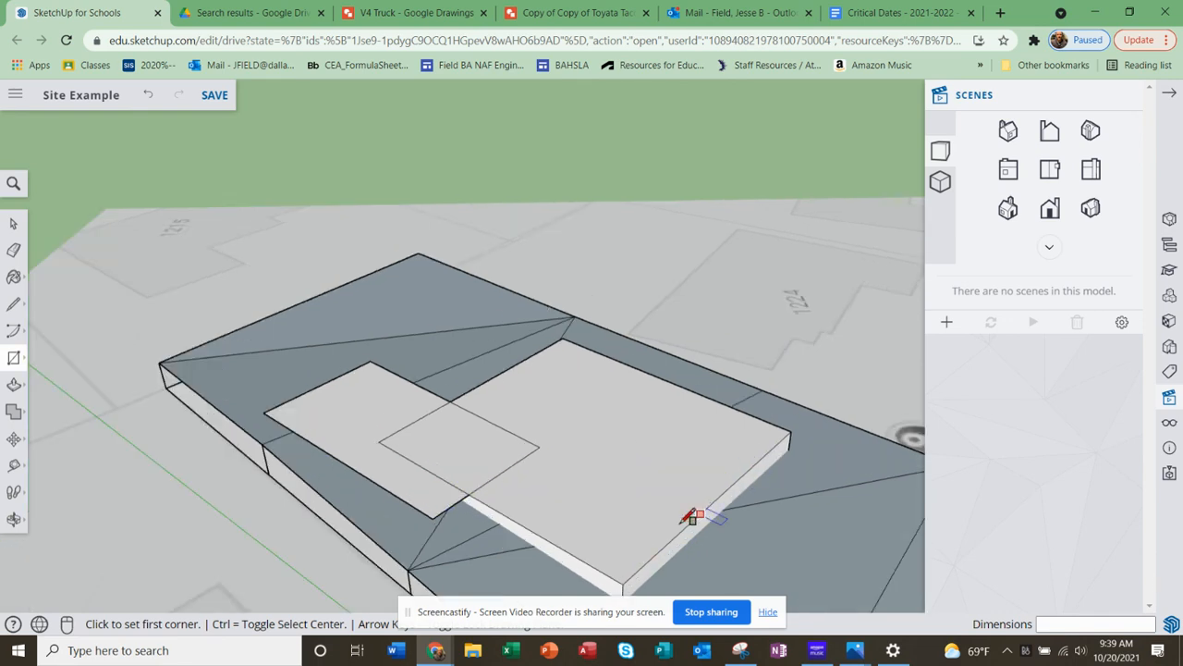
pyautogui.scroll(-1, 680, 513)
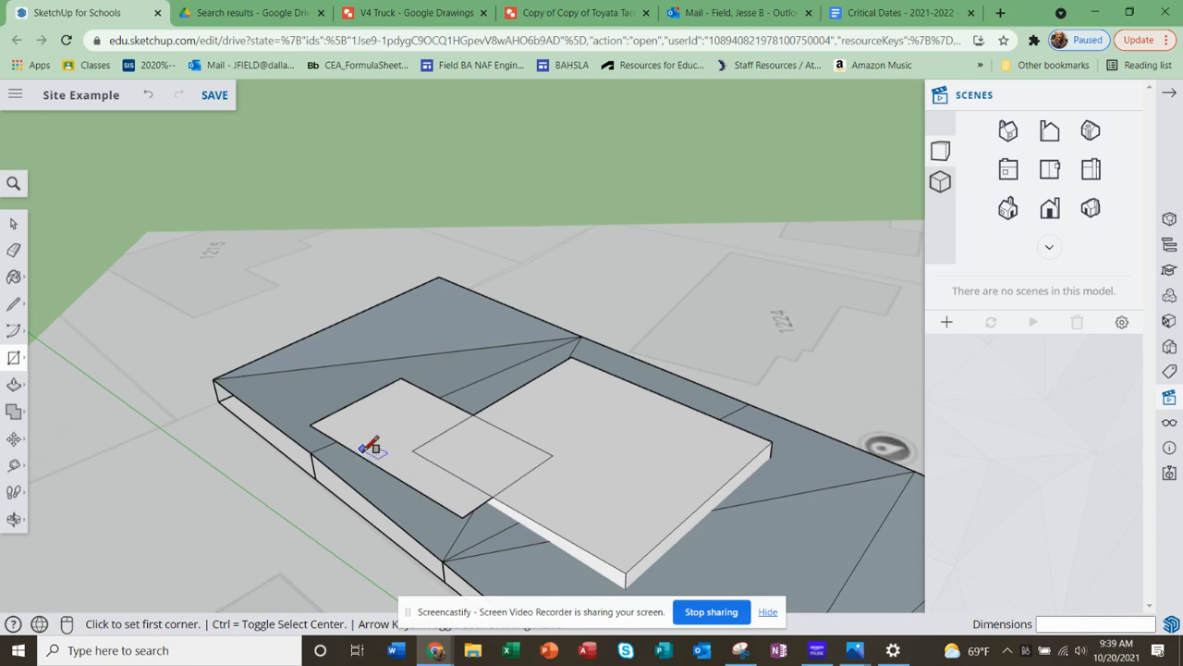
pyautogui.click(14, 465)
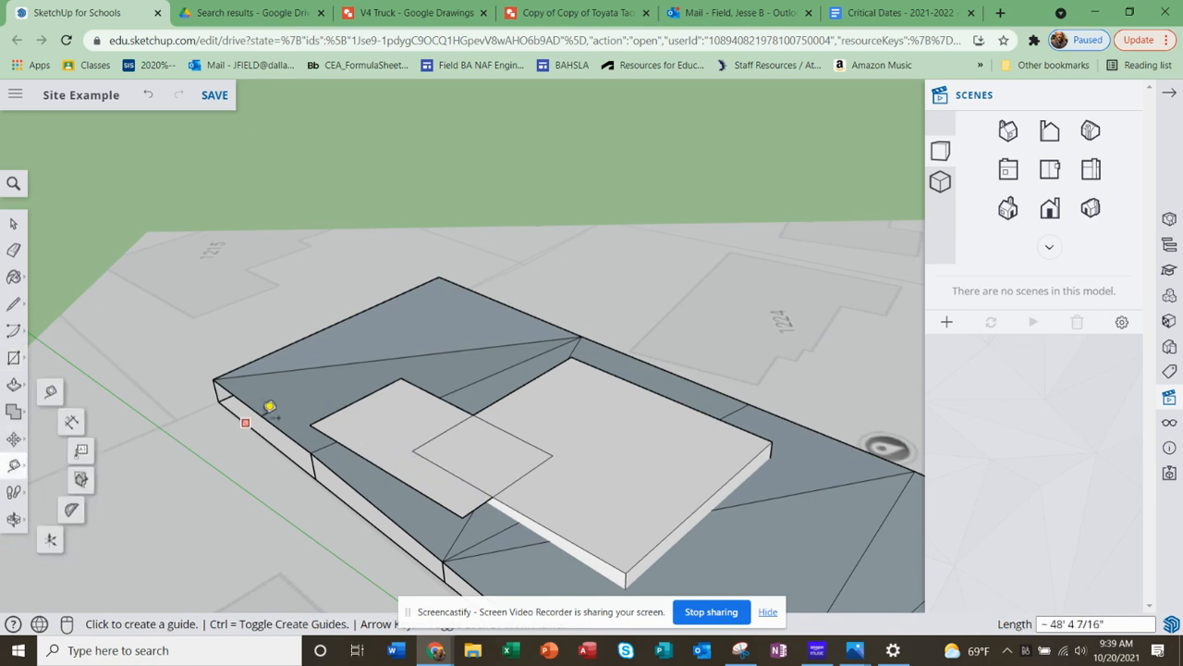
pyautogui.click(310, 425)
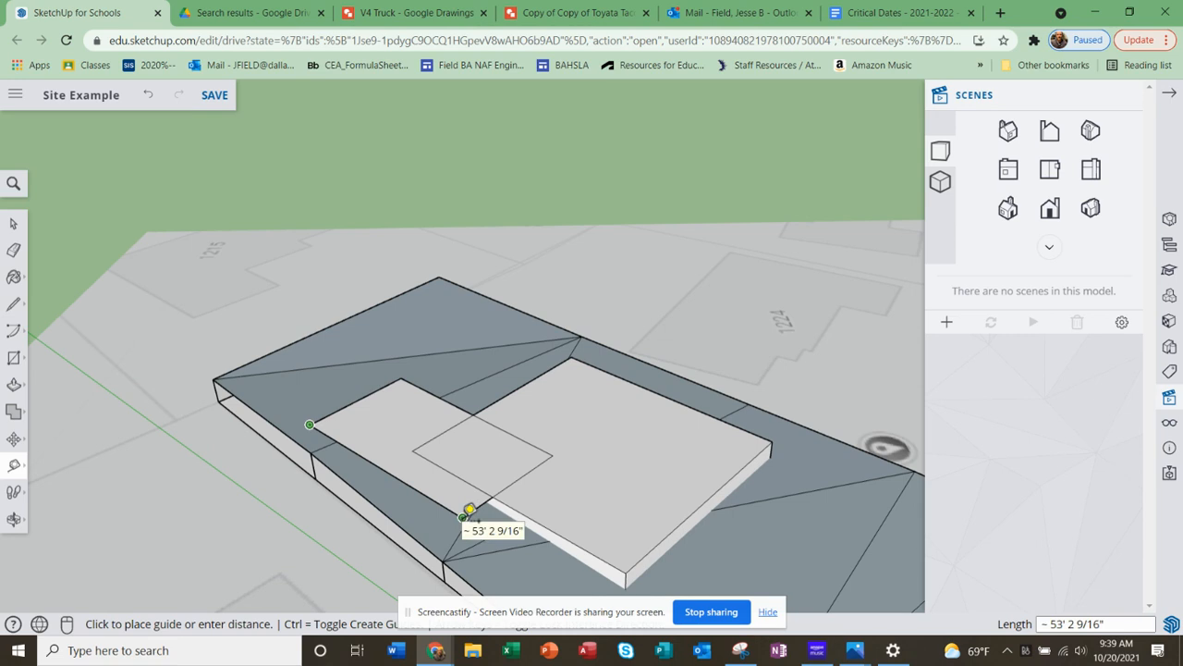
pyautogui.click(470, 509)
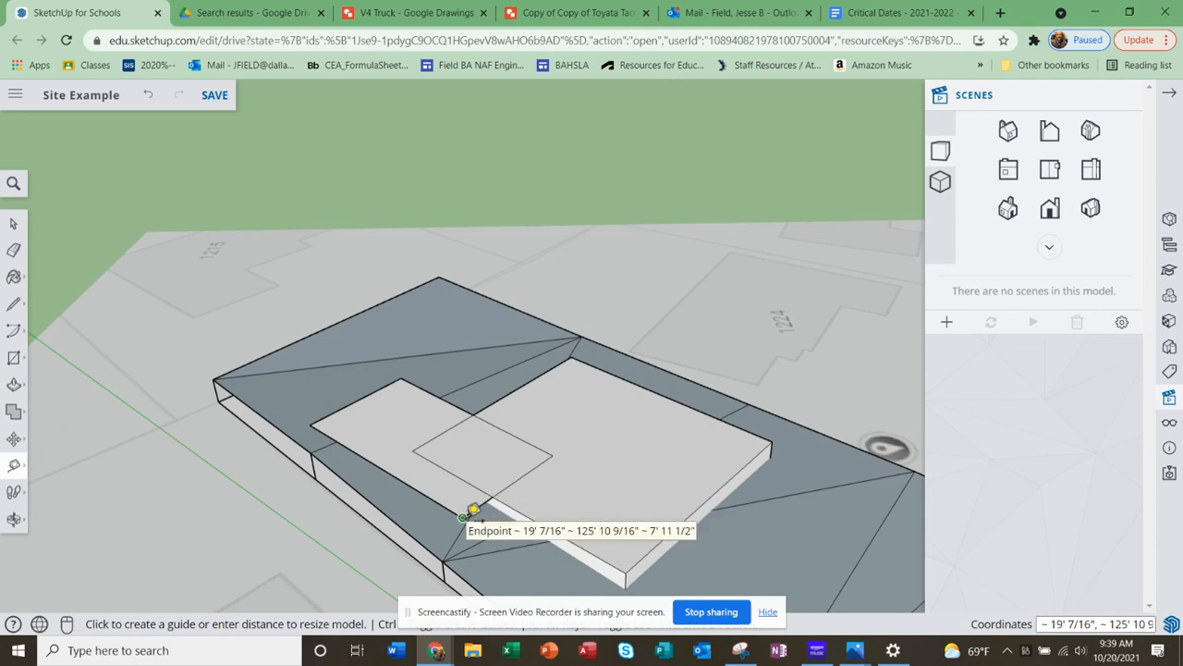
pyautogui.click(463, 515)
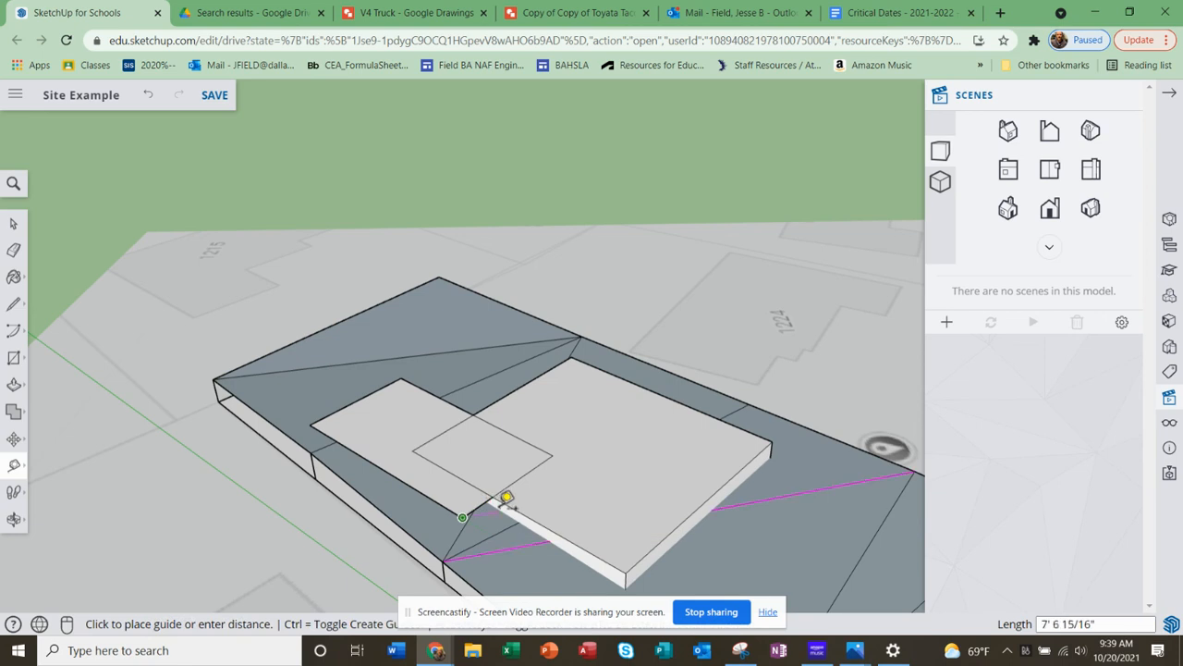
pyautogui.click(499, 489)
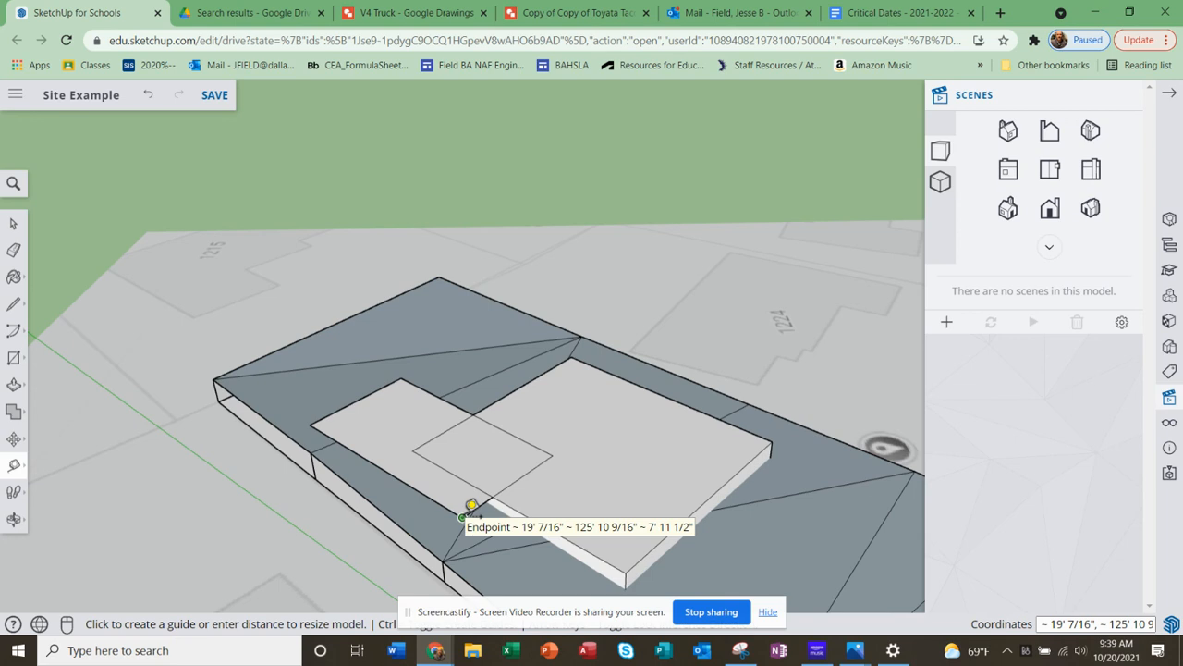
pyautogui.click(463, 514)
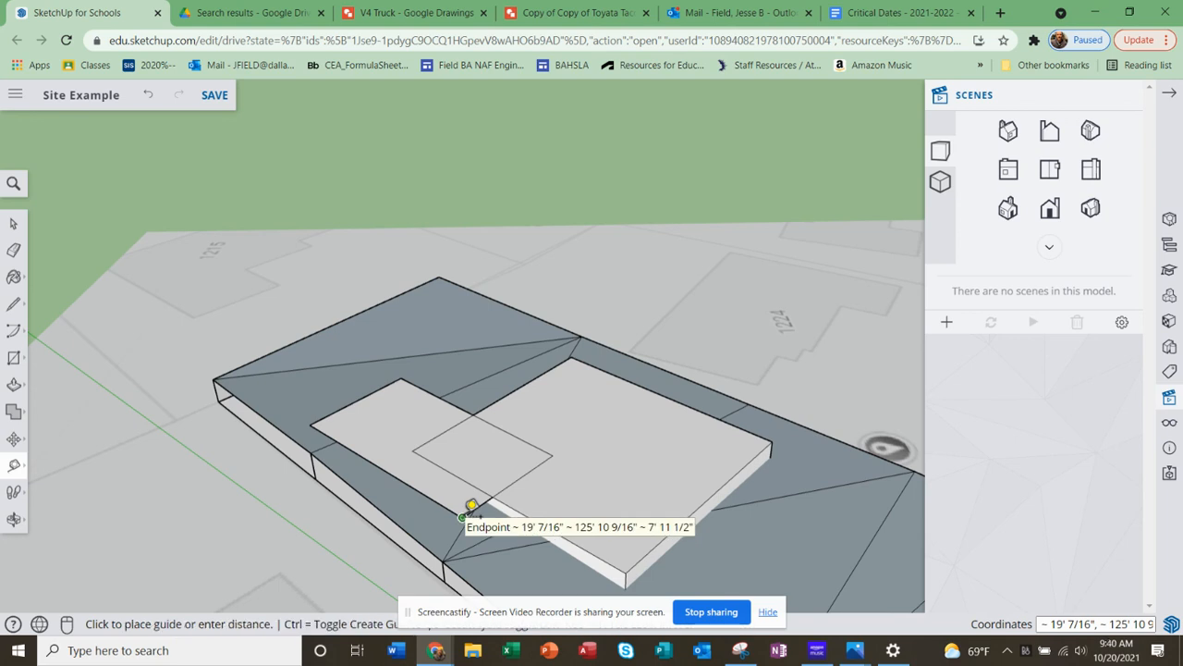
pyautogui.click(462, 517)
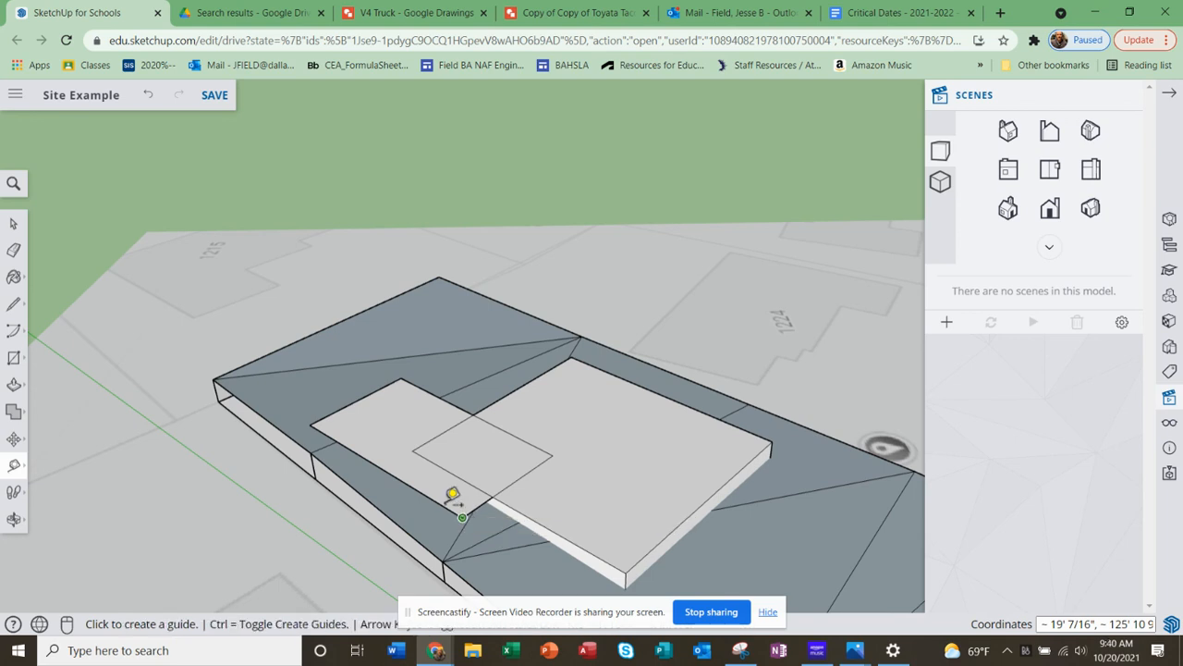
pyautogui.click(318, 414)
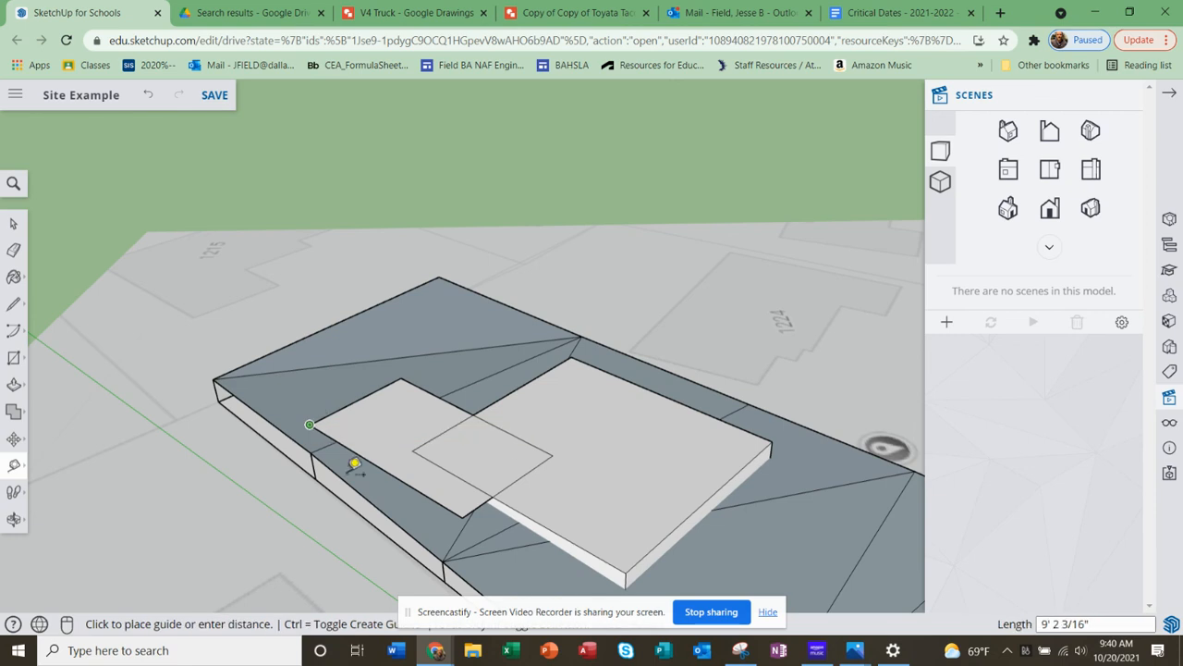
pyautogui.click(463, 516)
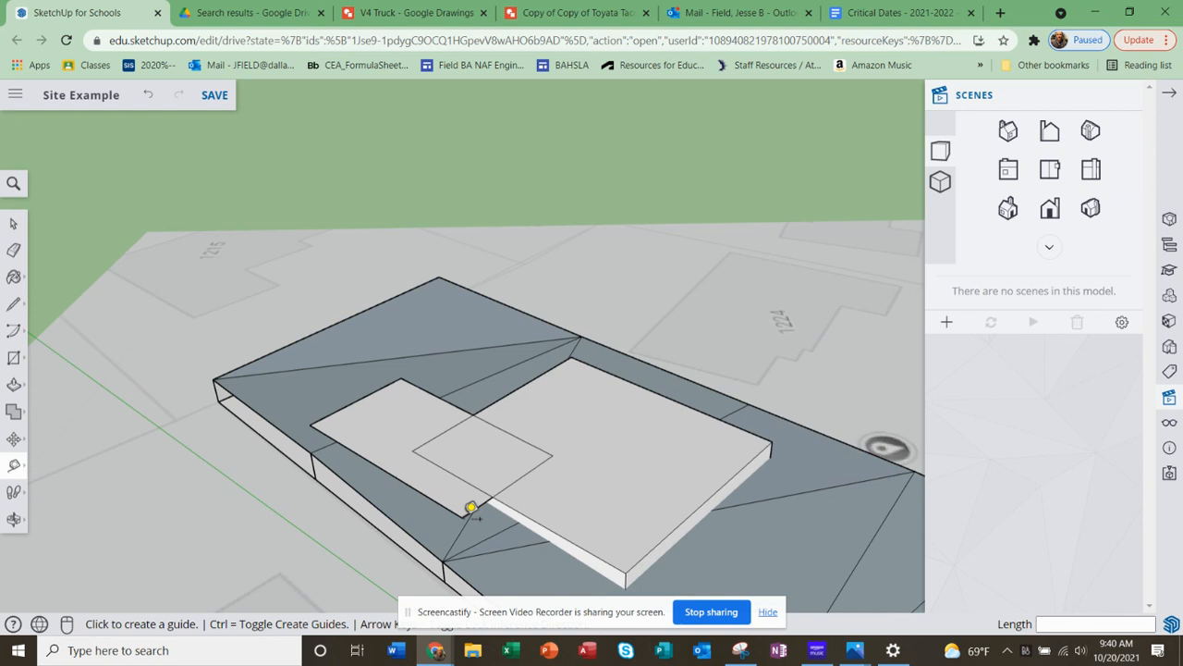
pyautogui.click(463, 516)
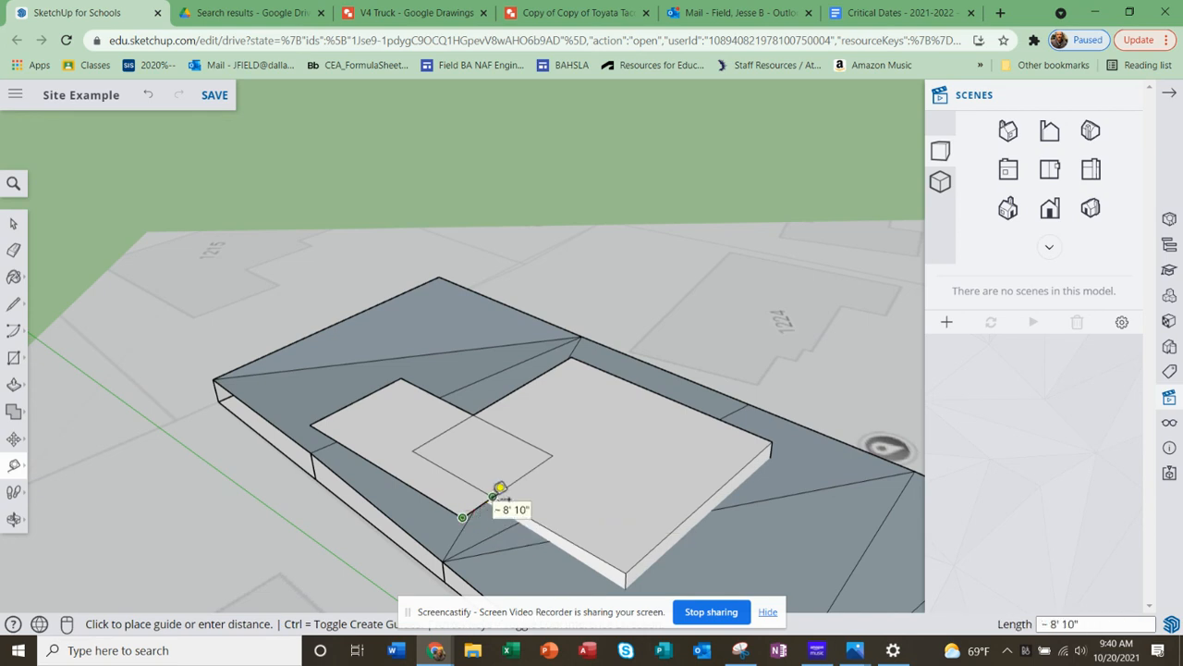
pyautogui.click(493, 497)
pyautogui.click(463, 517)
pyautogui.click(464, 517)
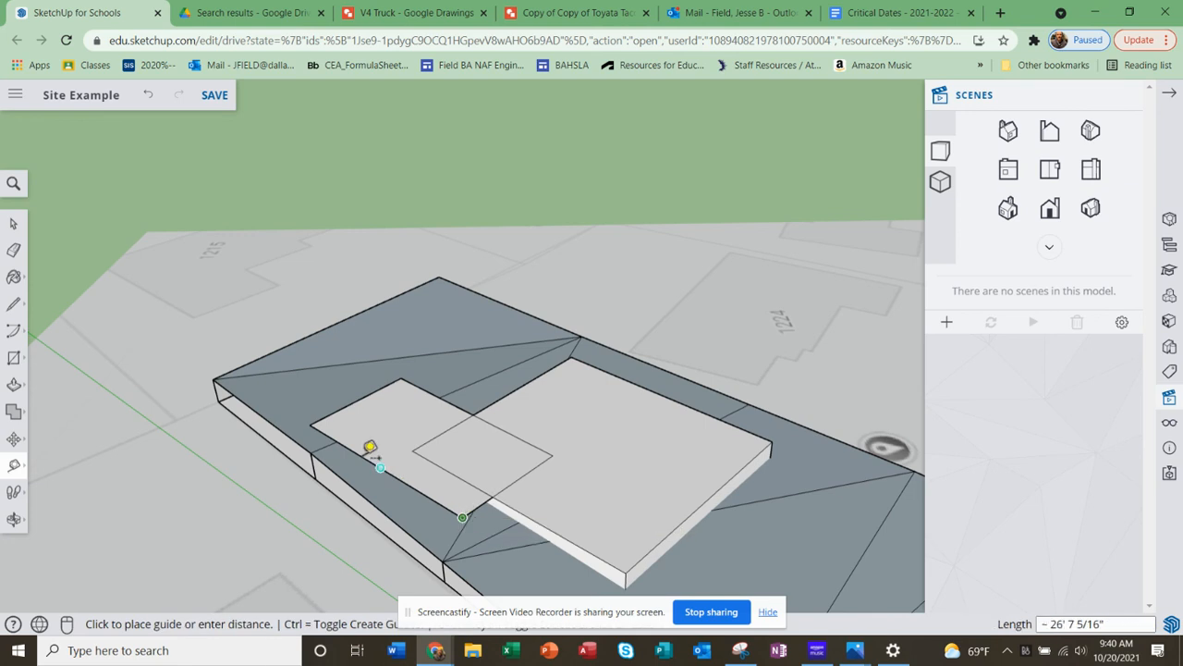
pyautogui.click(321, 413)
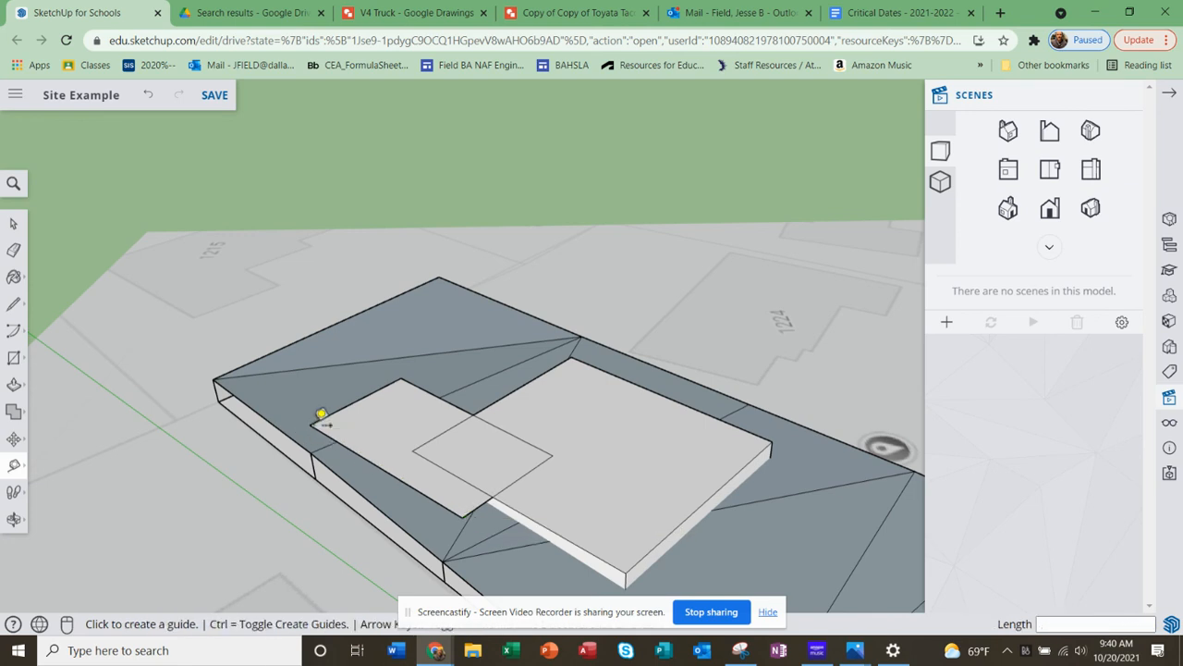
pyautogui.click(466, 509)
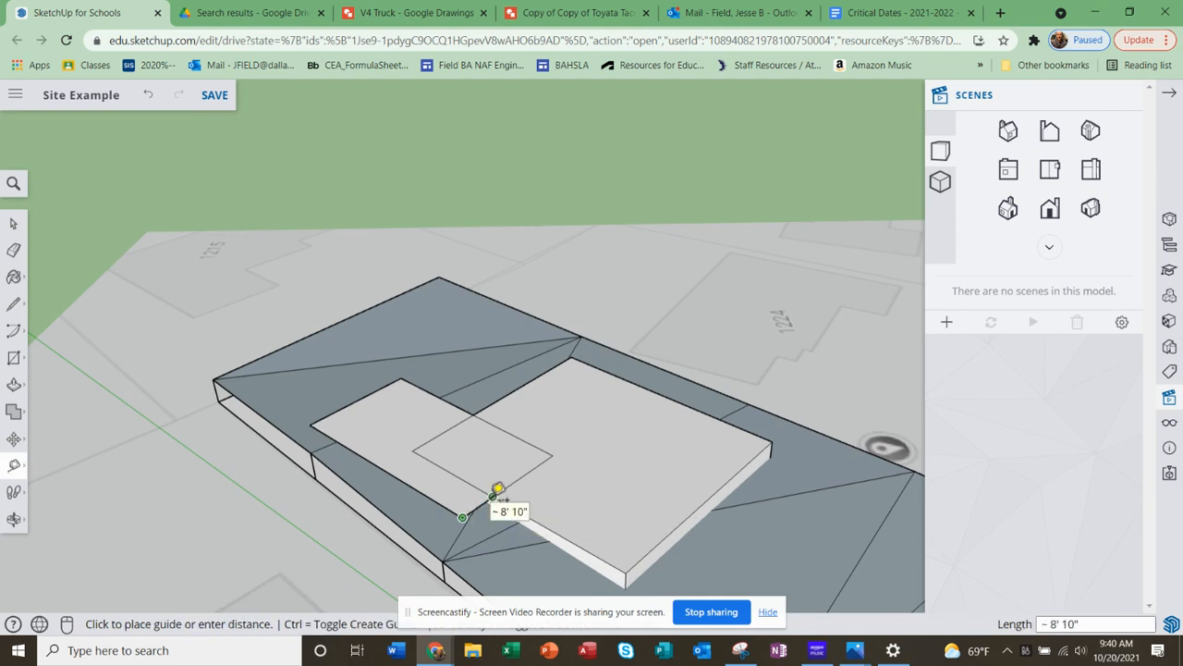
pyautogui.click(493, 497)
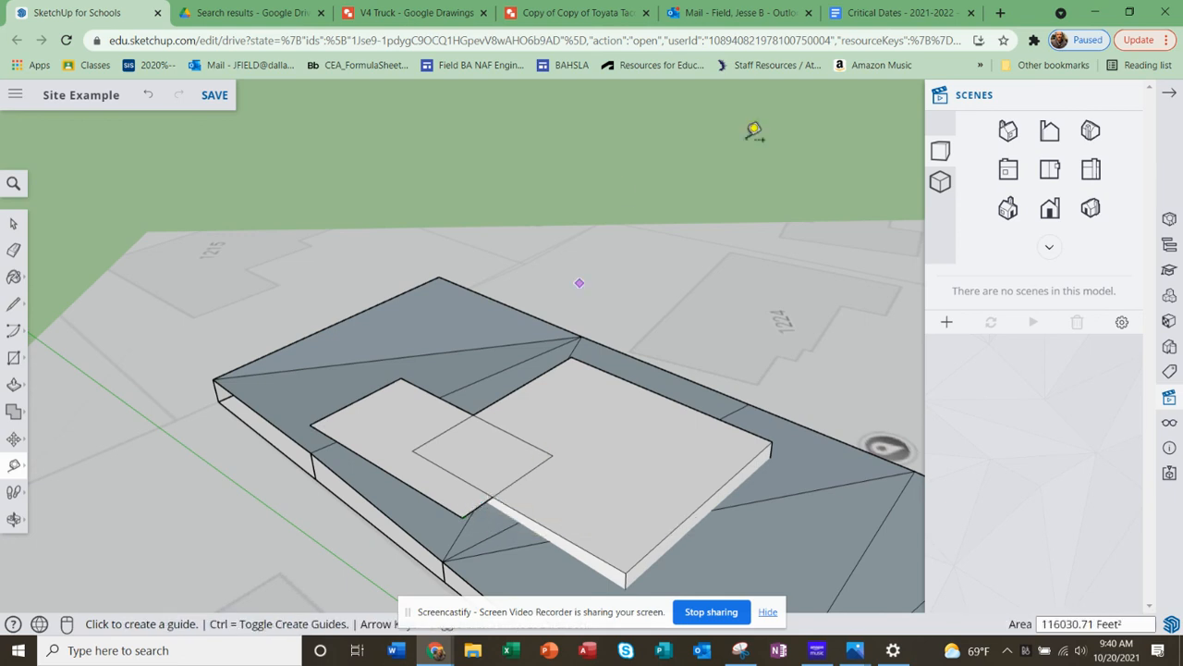
pyautogui.click(1000, 13)
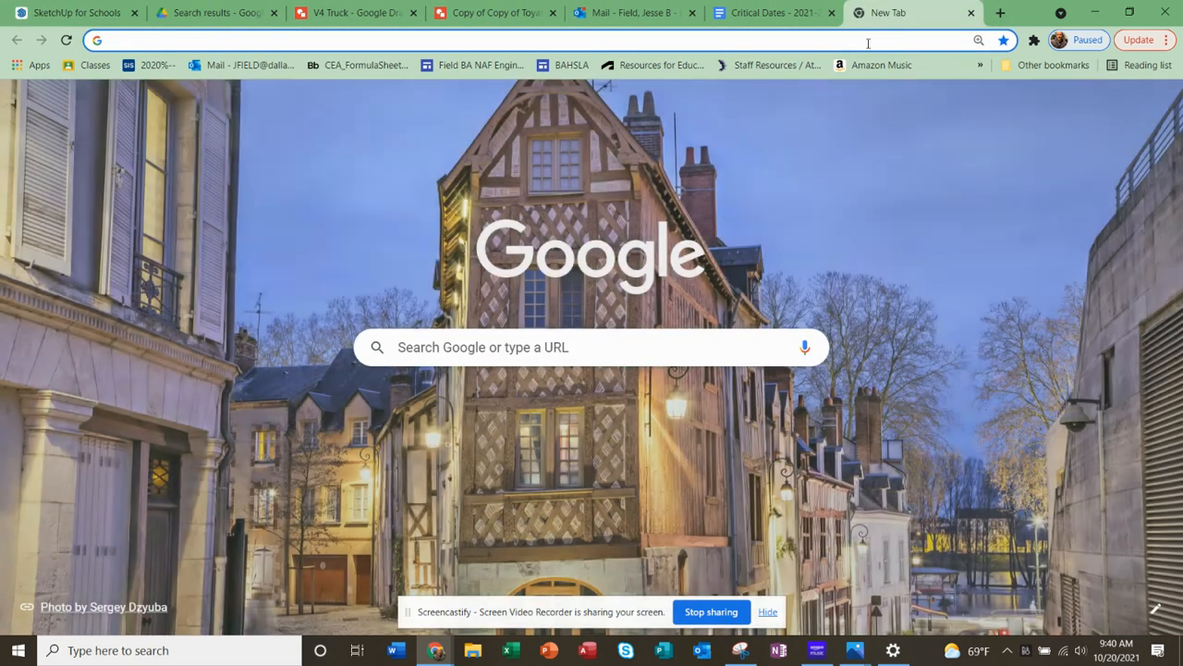
# Calculate 53x8 (424) with a Google search, then return to the SketchUp model
pyautogui.click(868, 44)
pyautogui.write('53')
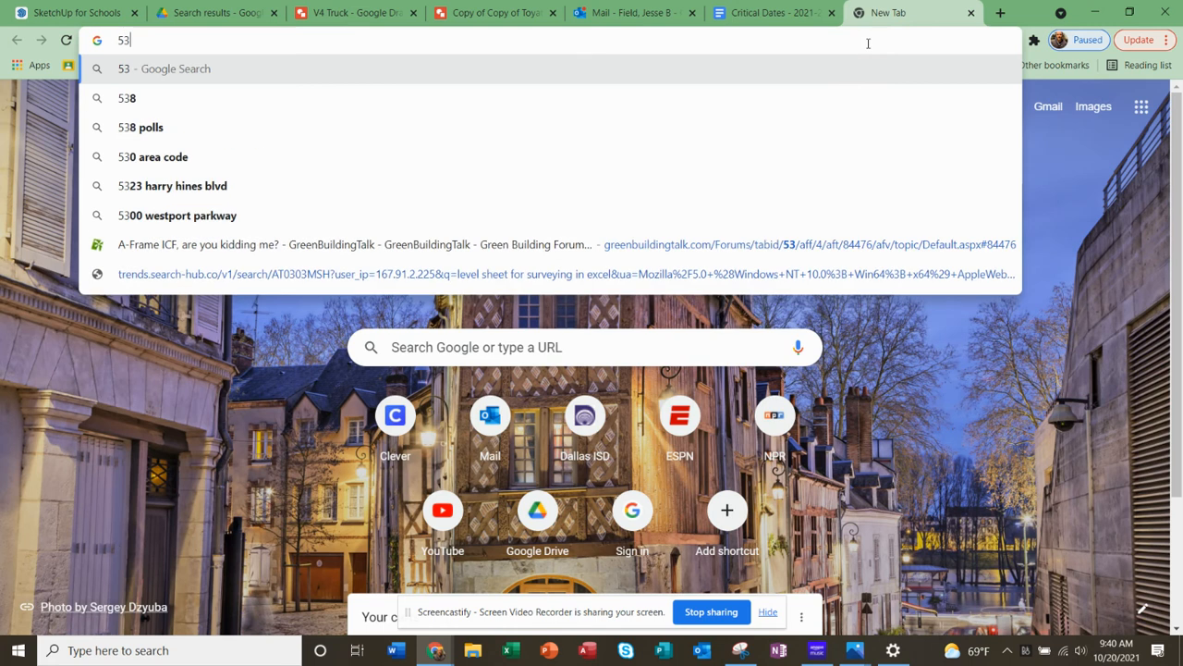
pyautogui.write('x8')
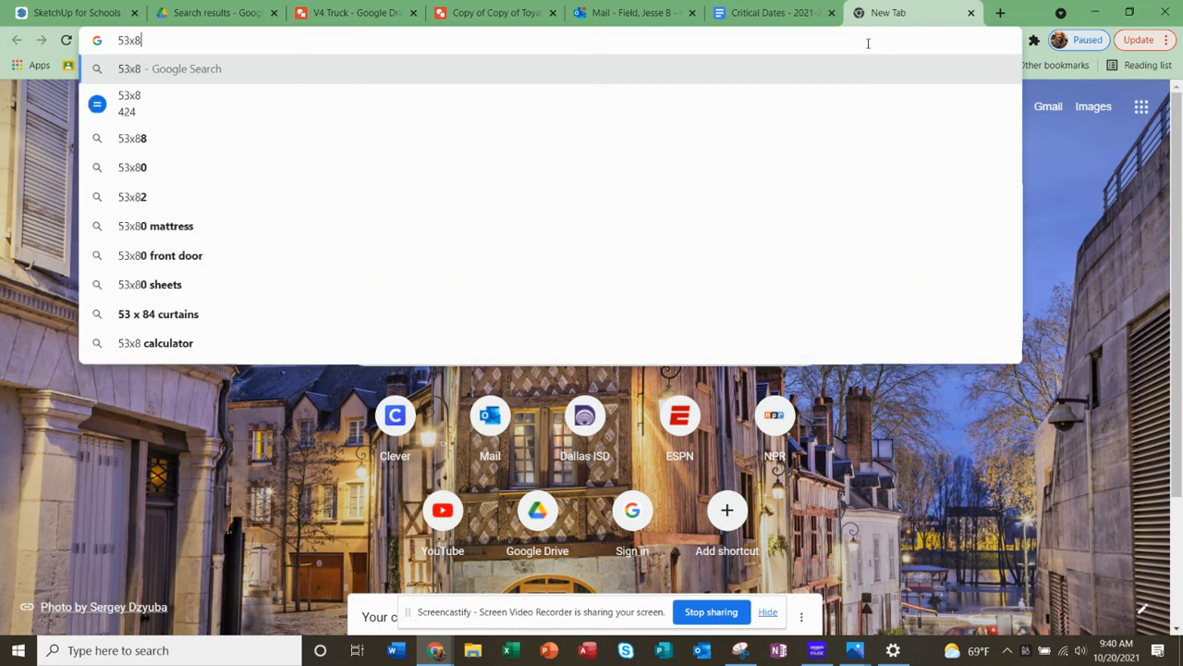
pyautogui.press('Return')
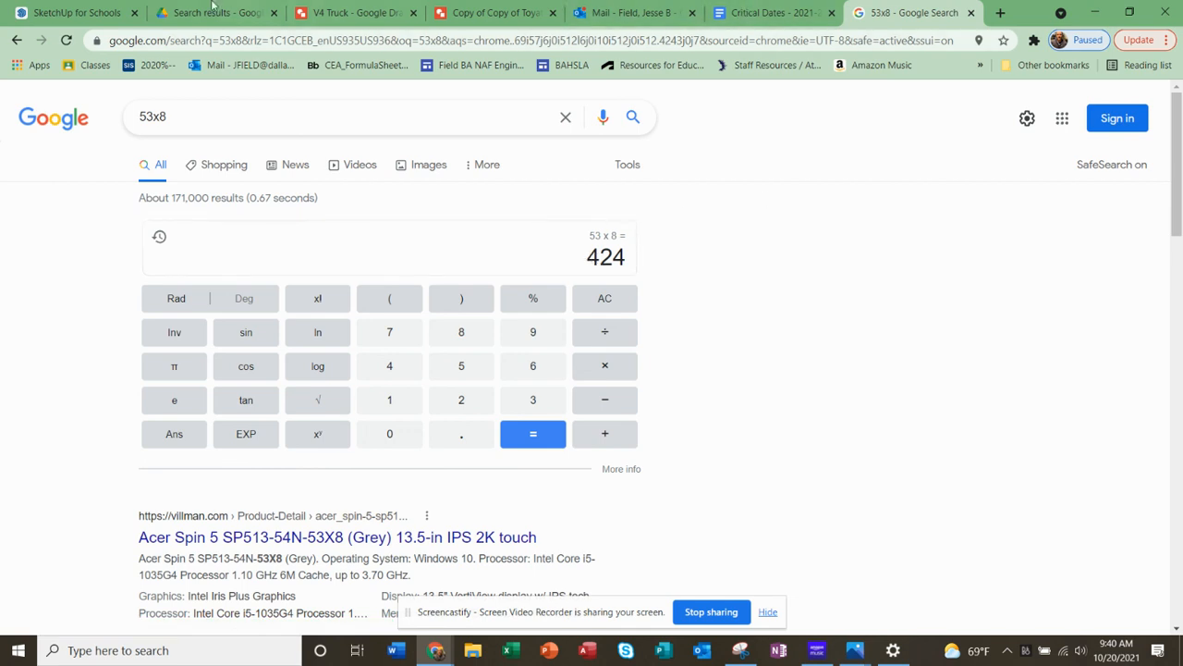
pyautogui.click(104, 14)
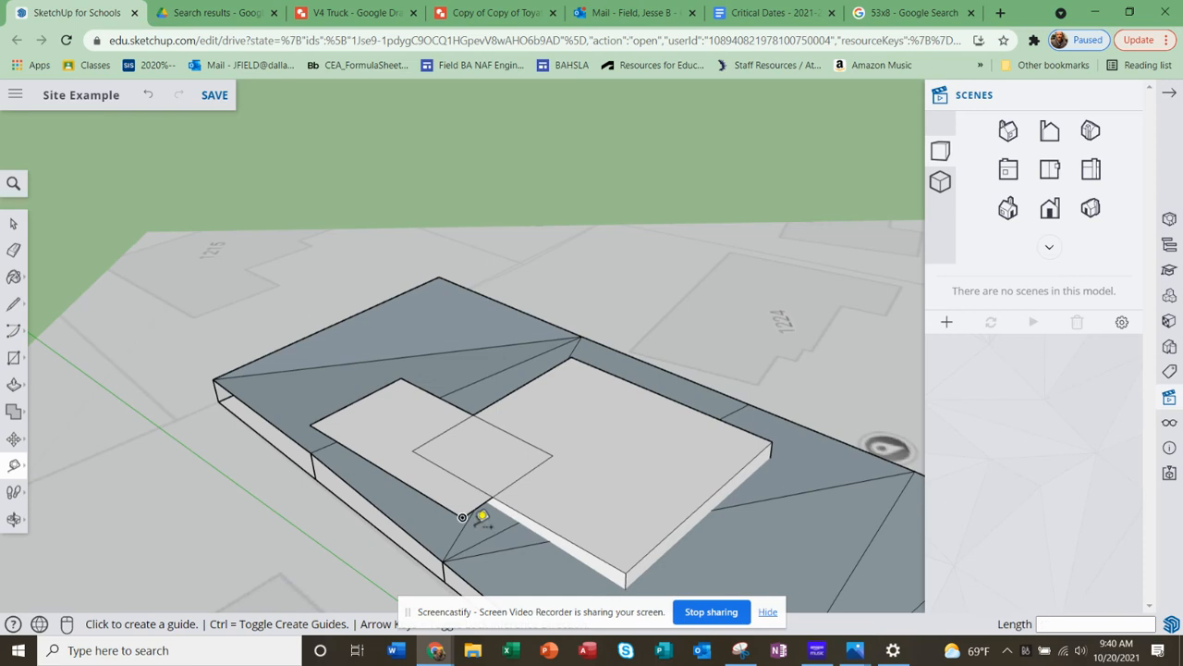
# Measure the central block's sides with Tape Measure, about 19' 3 1/16" and 27' 1 1/2"
pyautogui.click(413, 450)
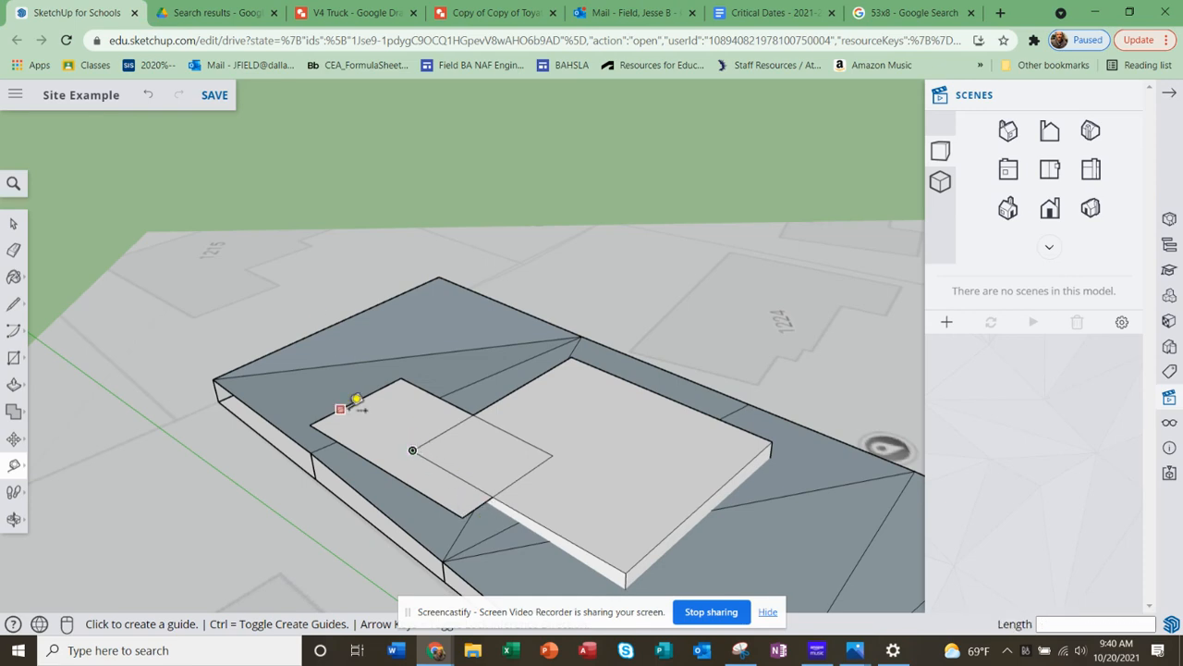
pyautogui.press('Escape')
pyautogui.click(412, 450)
pyautogui.click(473, 415)
pyautogui.click(473, 414)
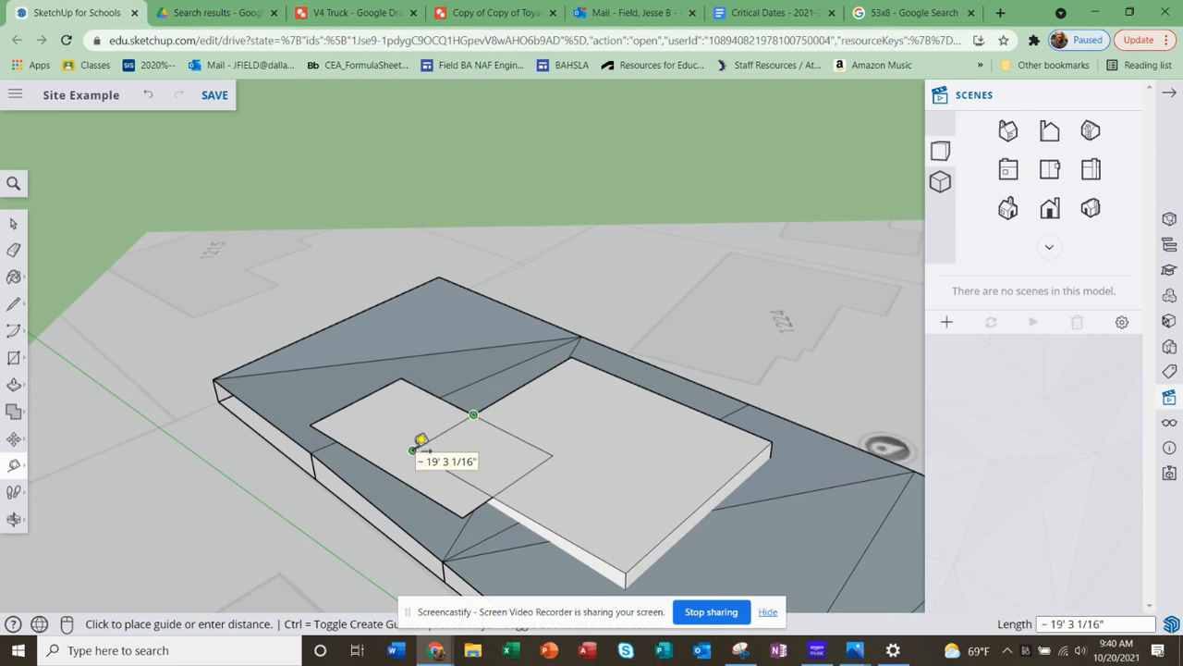
pyautogui.click(412, 450)
pyautogui.click(474, 414)
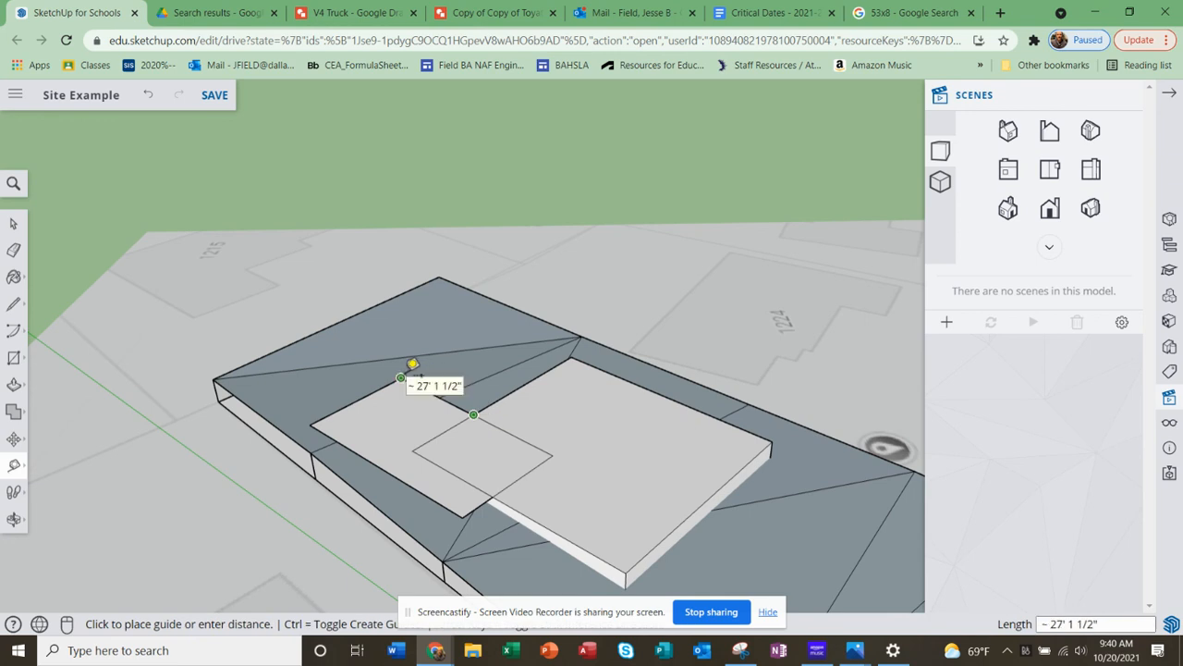
pyautogui.click(909, 11)
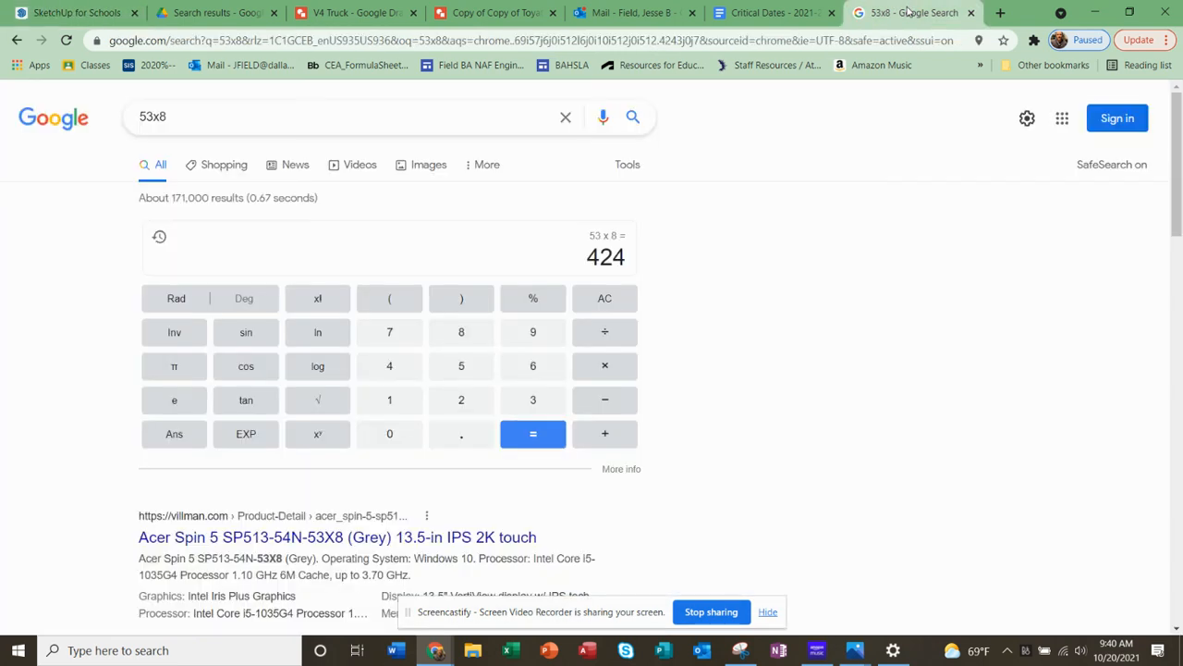
# Enter 19x27 in a new browser tab's address bar
pyautogui.click(1001, 12)
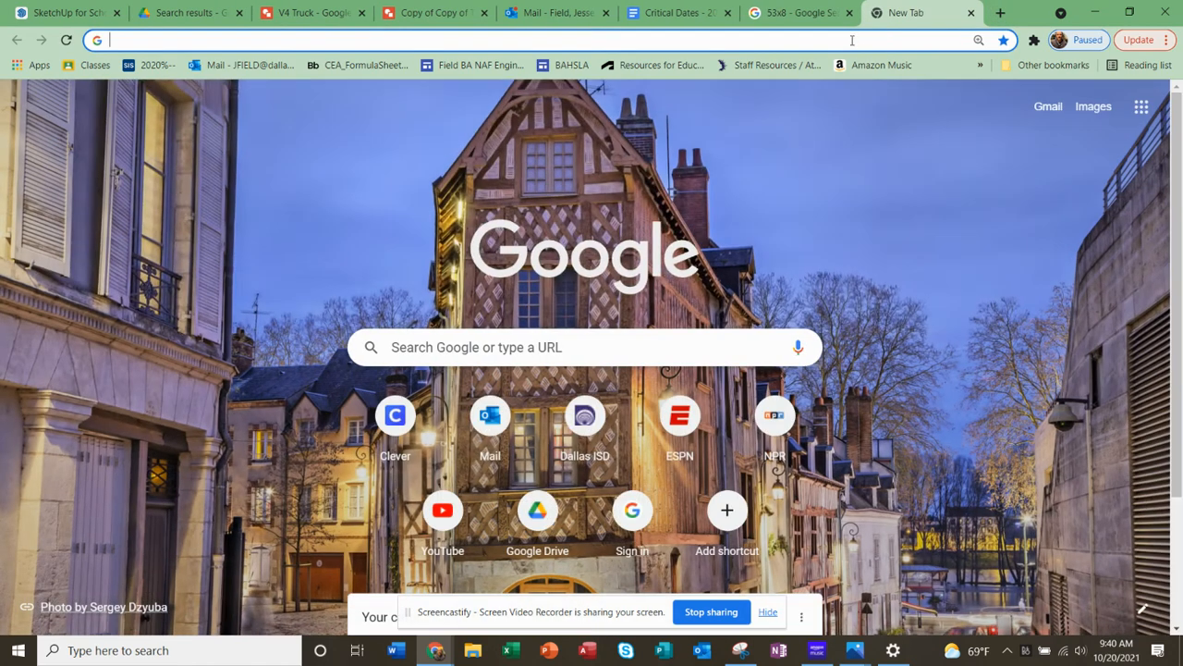
pyautogui.click(852, 40)
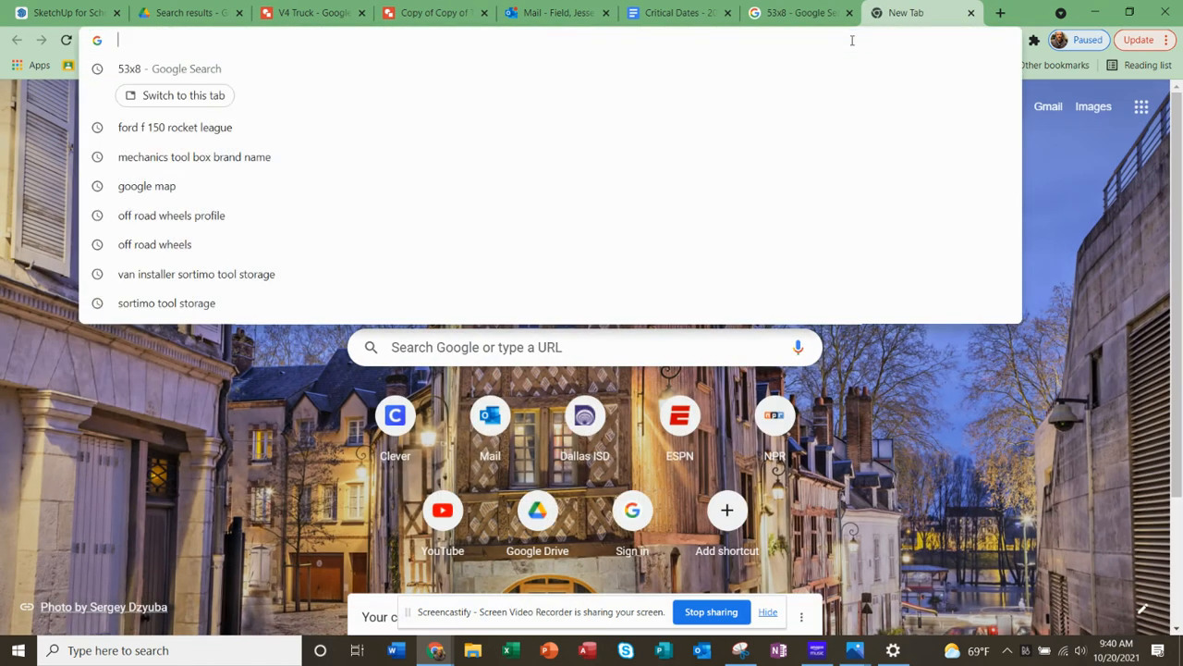
pyautogui.write('19')
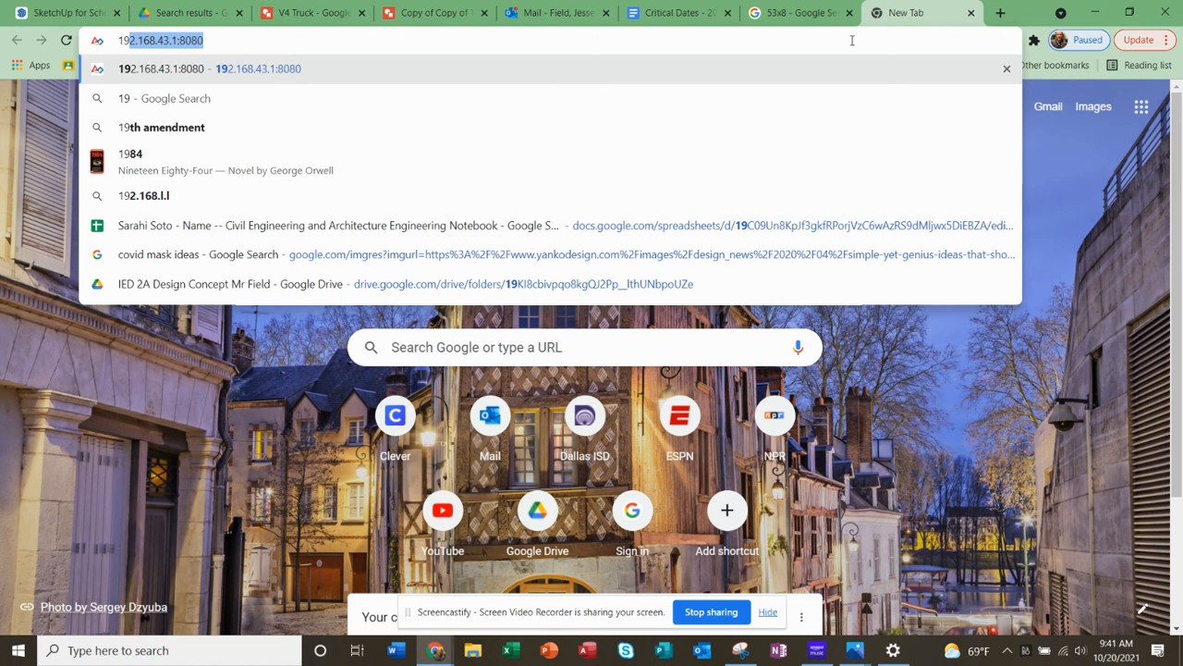
pyautogui.write('x2')
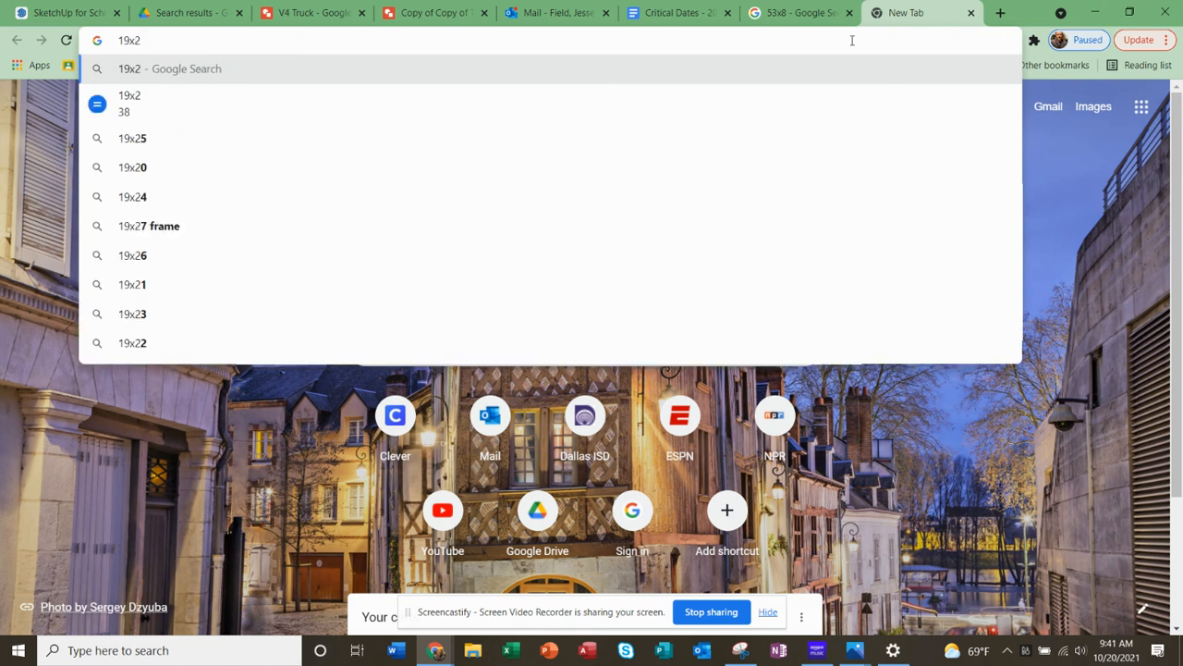
pyautogui.write('7')
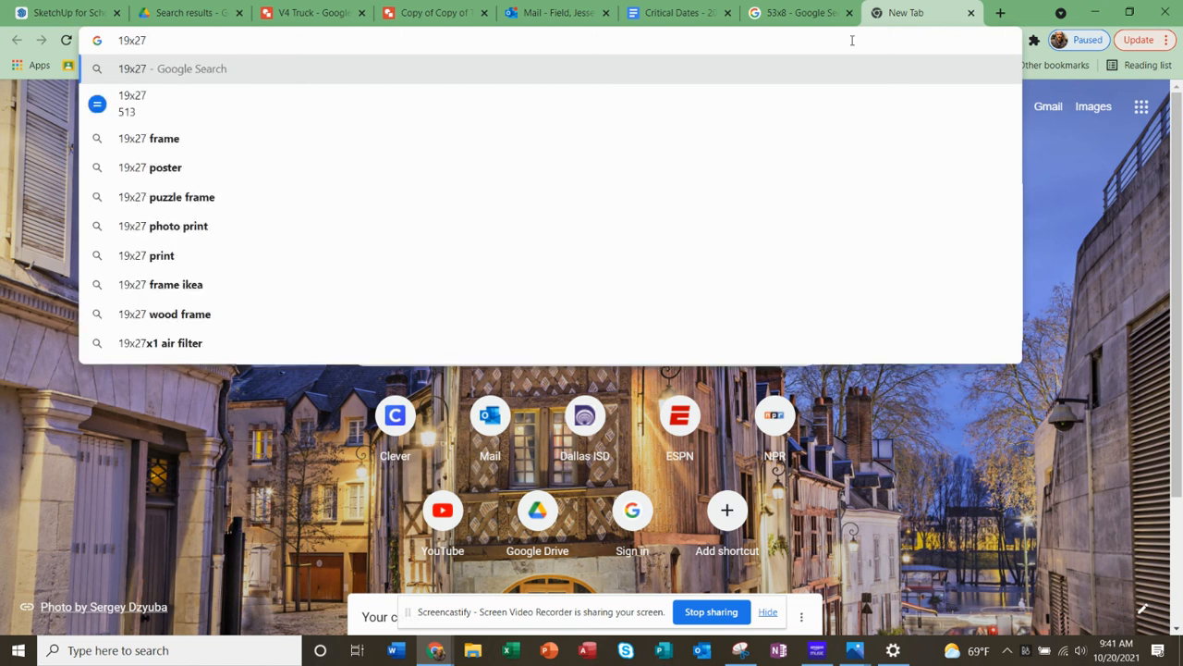
# Add 513 to the calculator's 424 to get 937
pyautogui.click(802, 13)
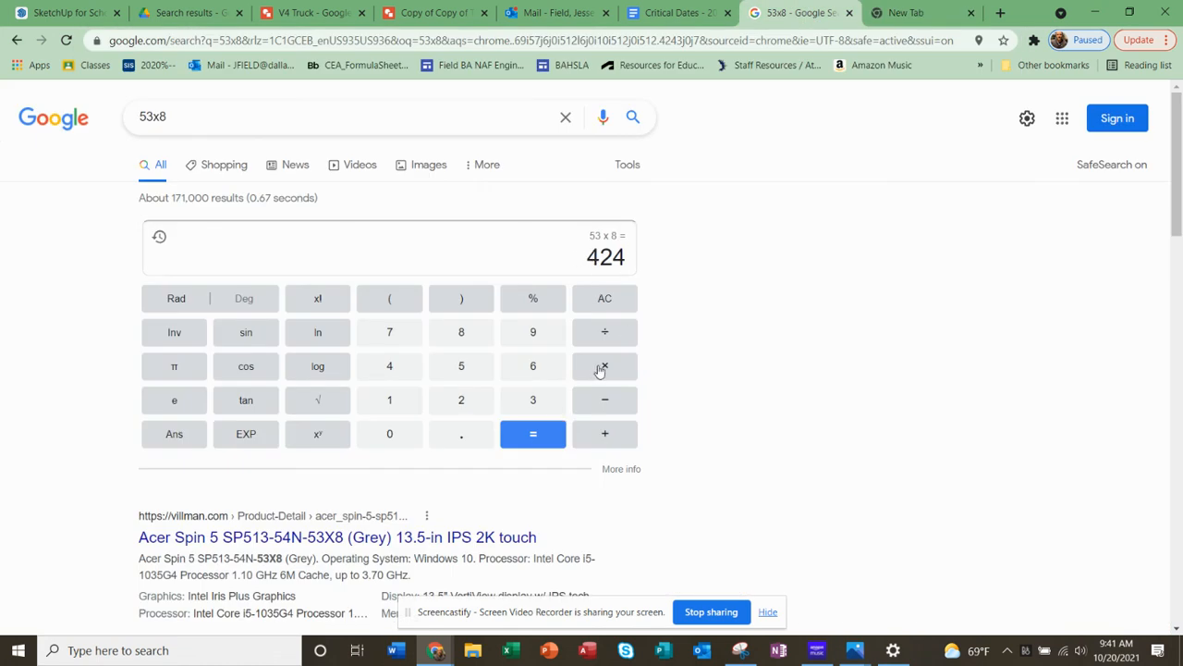
pyautogui.click(605, 434)
pyautogui.click(451, 373)
pyautogui.click(392, 402)
pyautogui.click(533, 404)
pyautogui.click(532, 438)
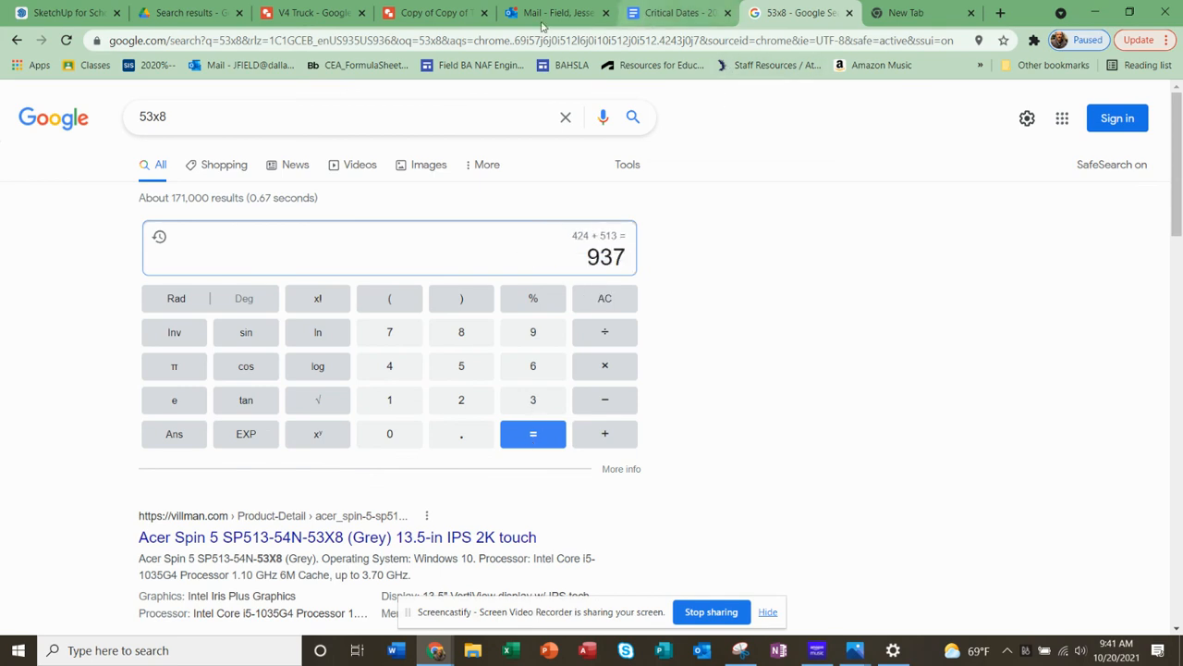
pyautogui.click(89, 11)
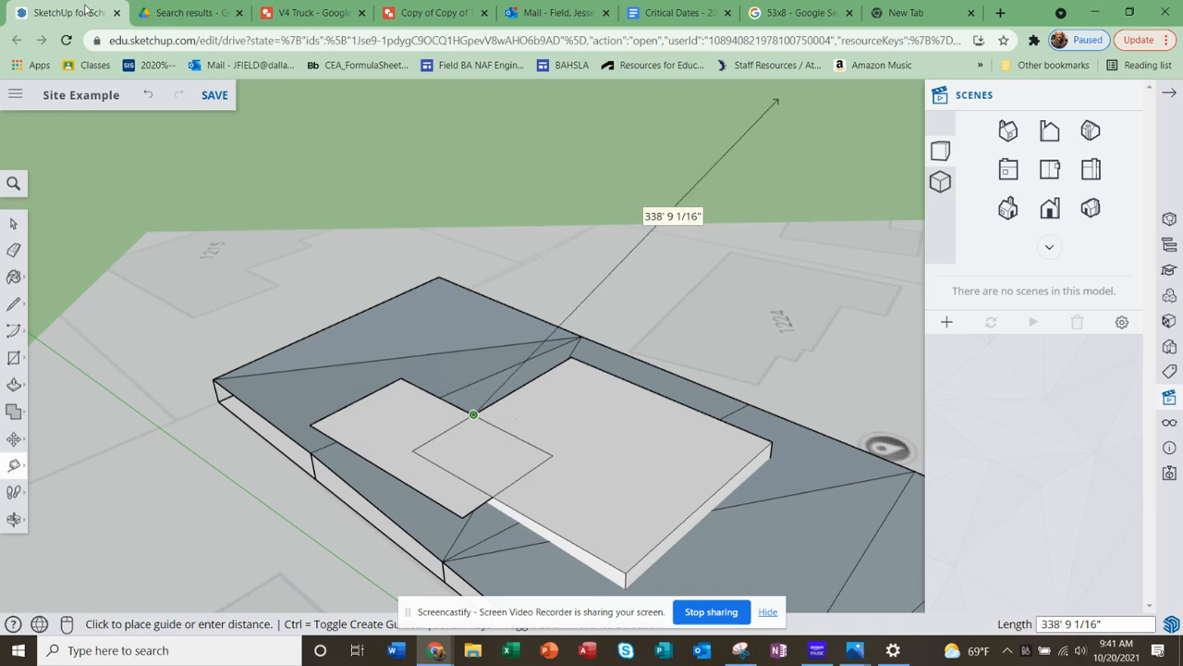
pyautogui.click(473, 414)
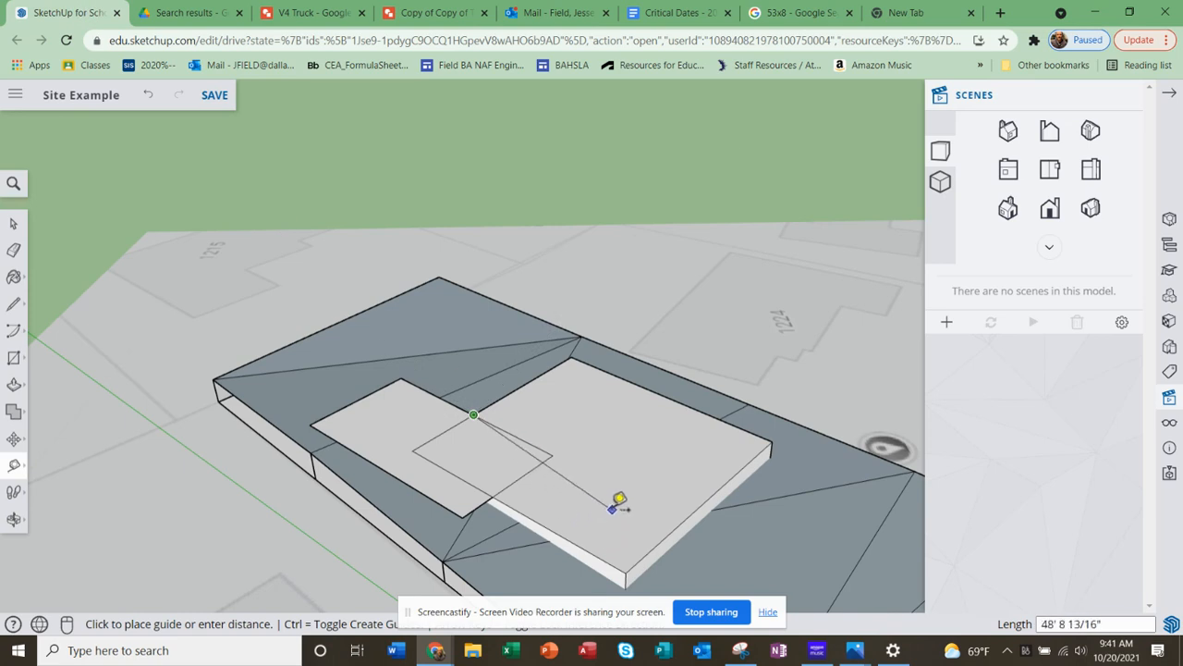
pyautogui.press('Escape')
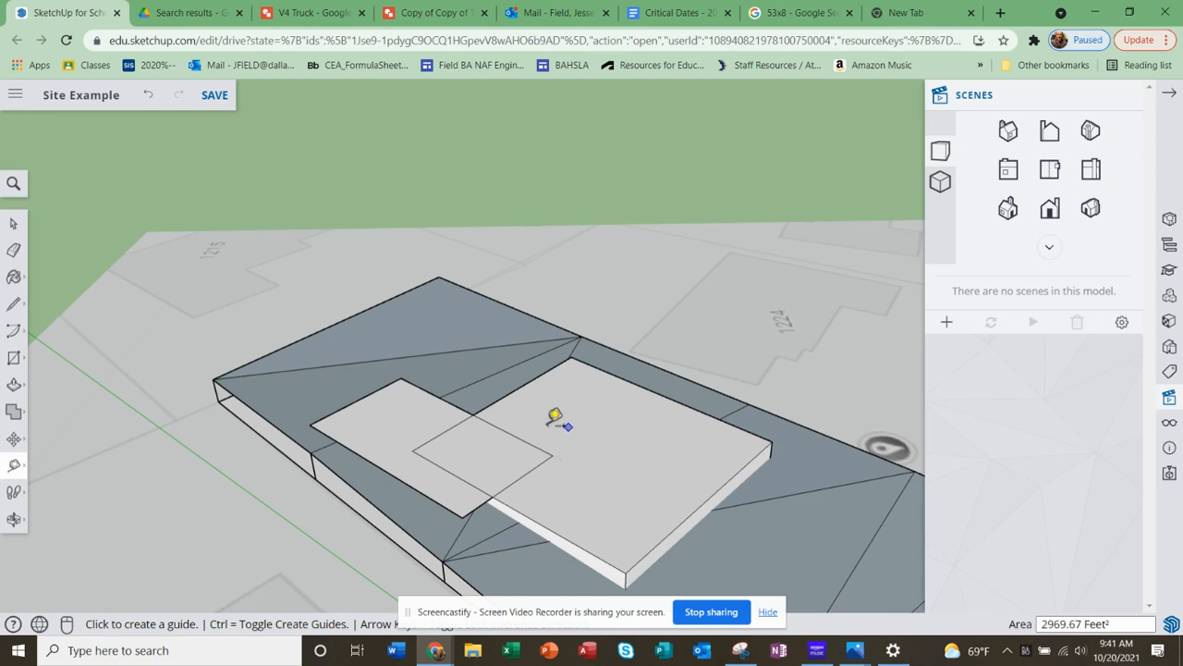
# Begin a rectangle from a corner on the raised block, then open a new browser tab
pyautogui.click(14, 361)
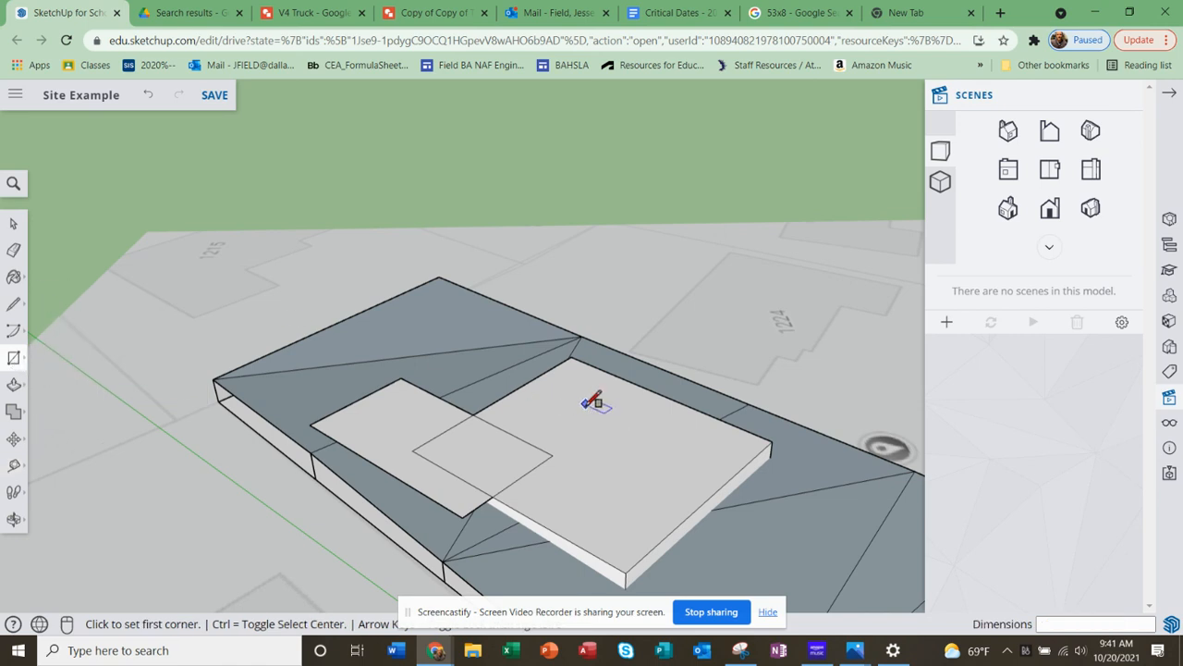
pyautogui.click(585, 404)
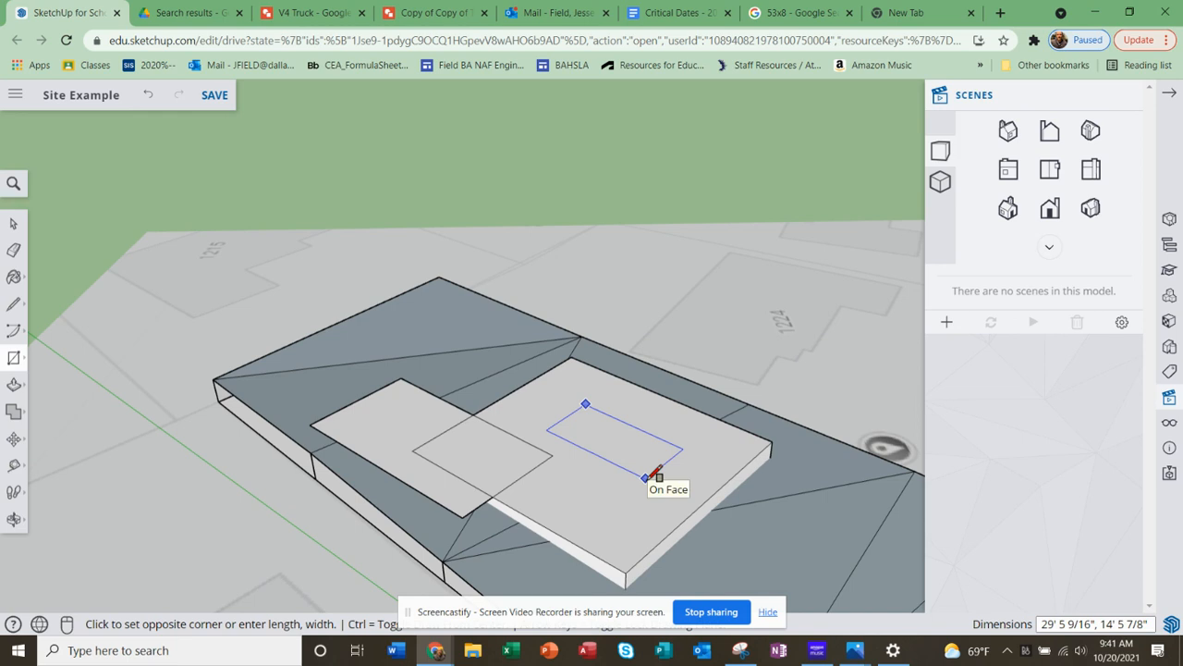
pyautogui.click(1001, 12)
# Search 20x40 to get 800, then return to the SketchUp model via the 19x27 tab
pyautogui.write('20')
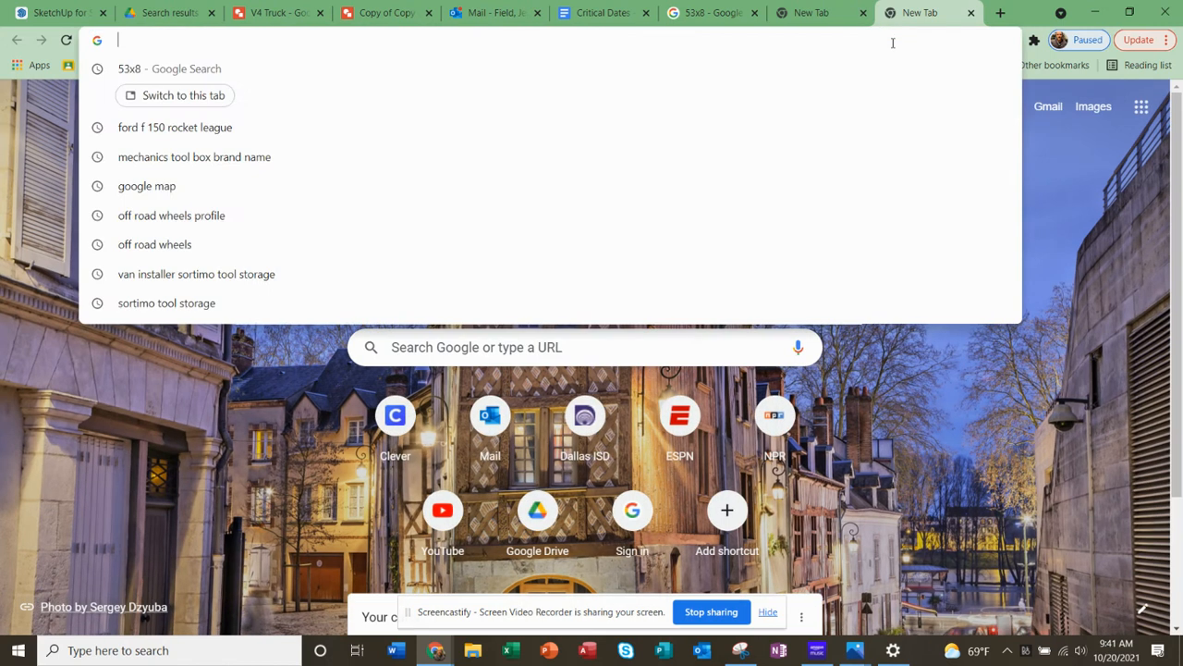
pyautogui.write('x40')
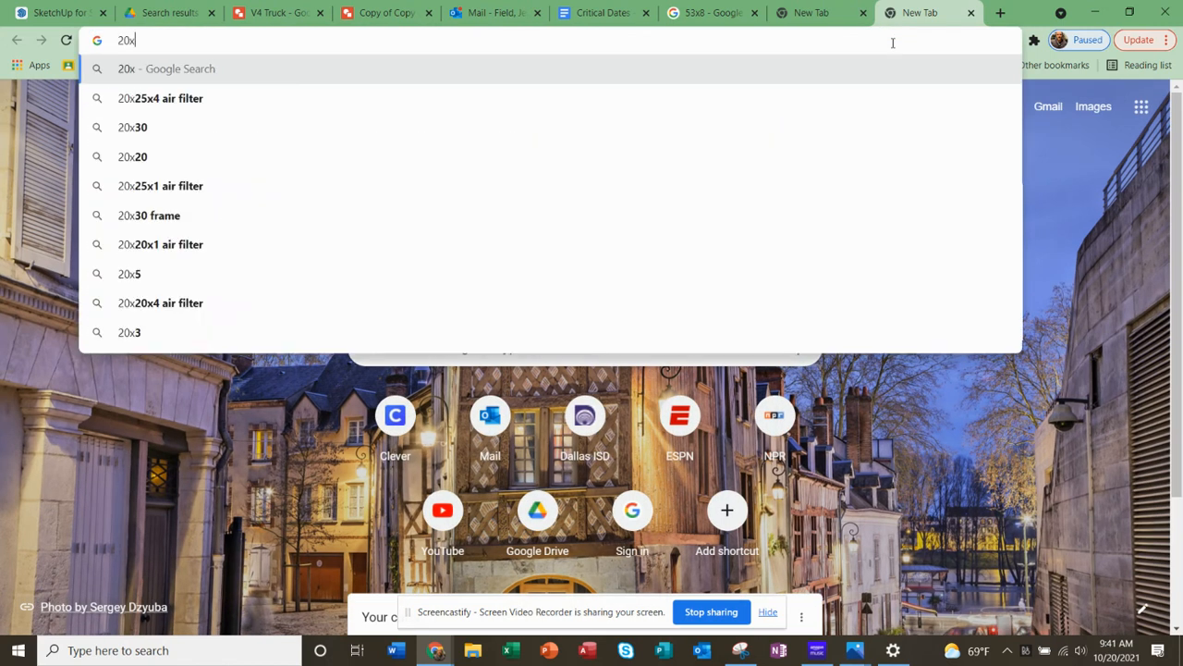
pyautogui.press('Return')
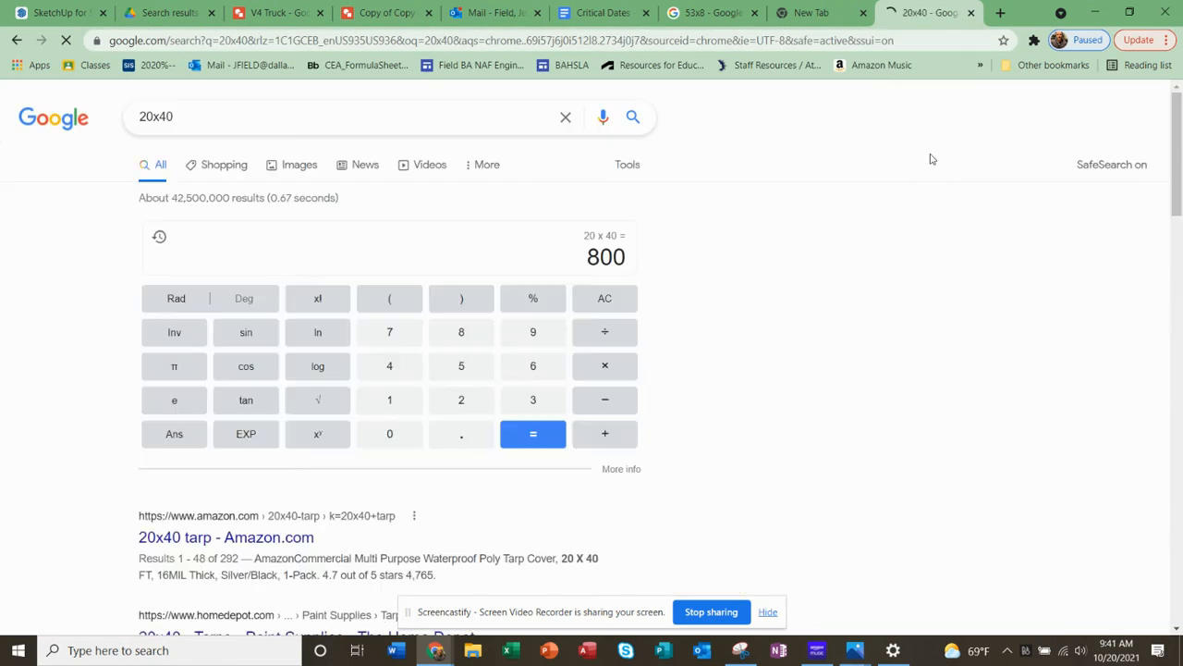
pyautogui.click(814, 12)
pyautogui.click(70, 12)
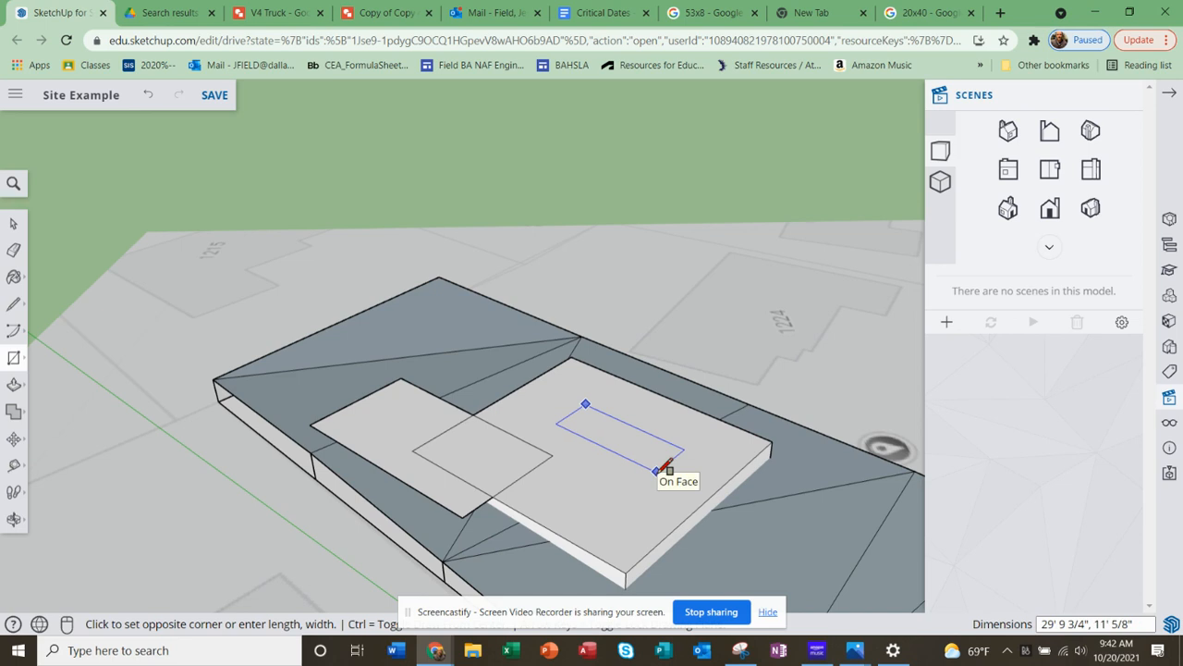
# Draw a 20' by 40' rectangle on the raised block's top face by typed dimensions
pyautogui.write('20')
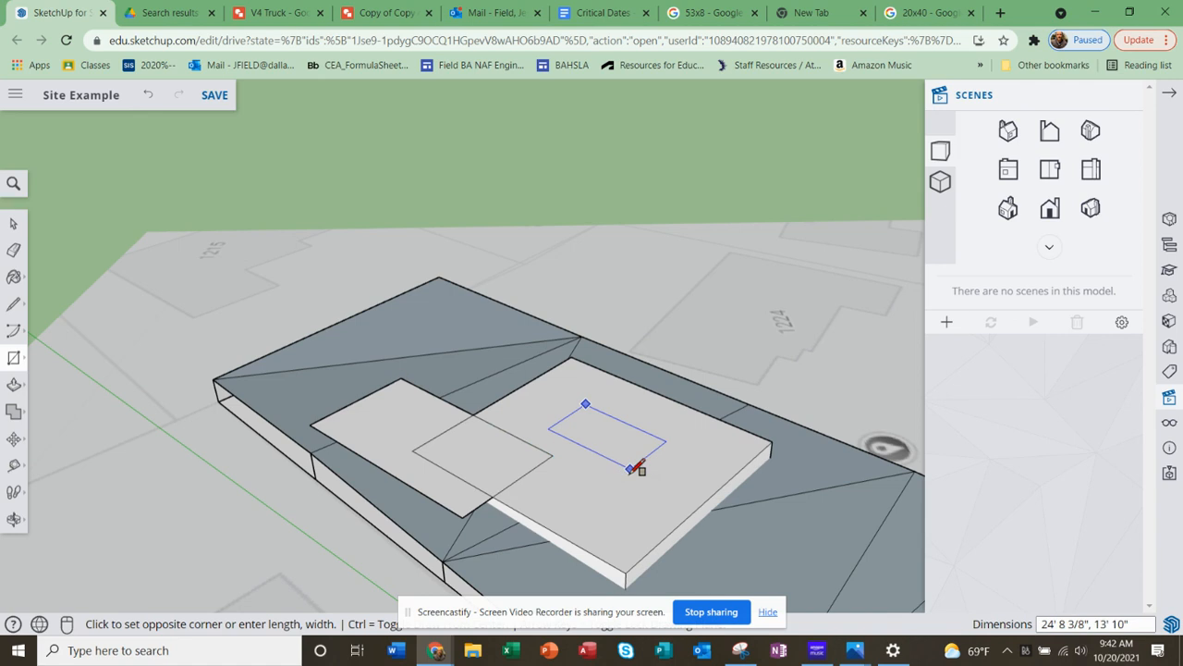
pyautogui.write("20', 45")
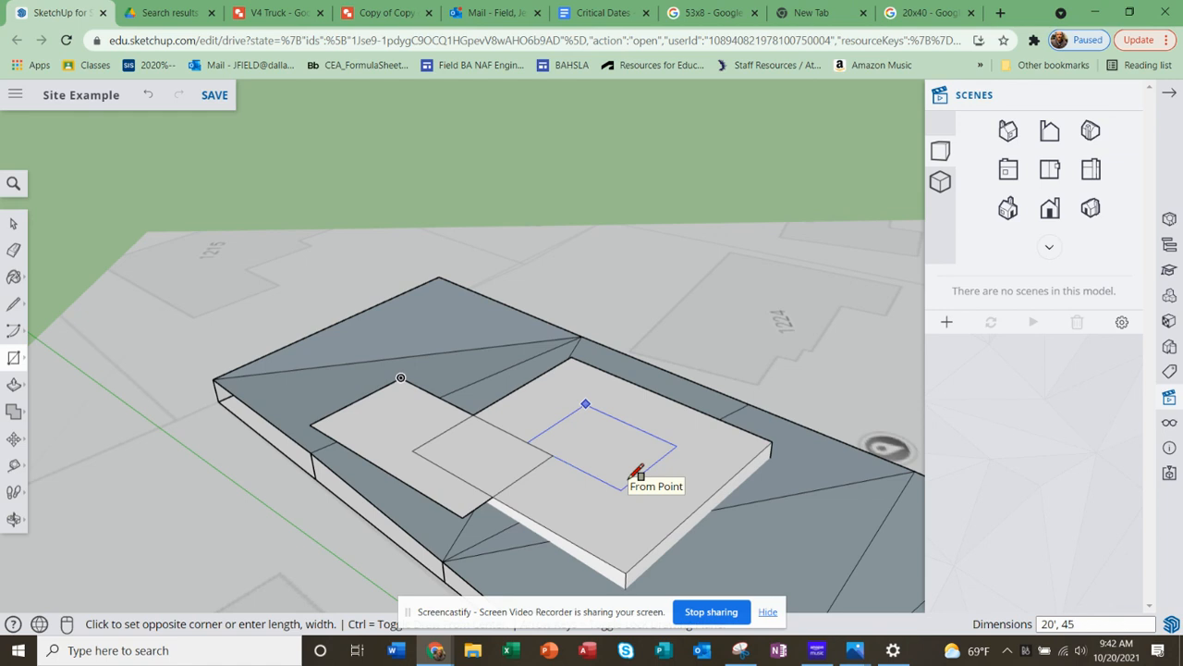
pyautogui.press('Return')
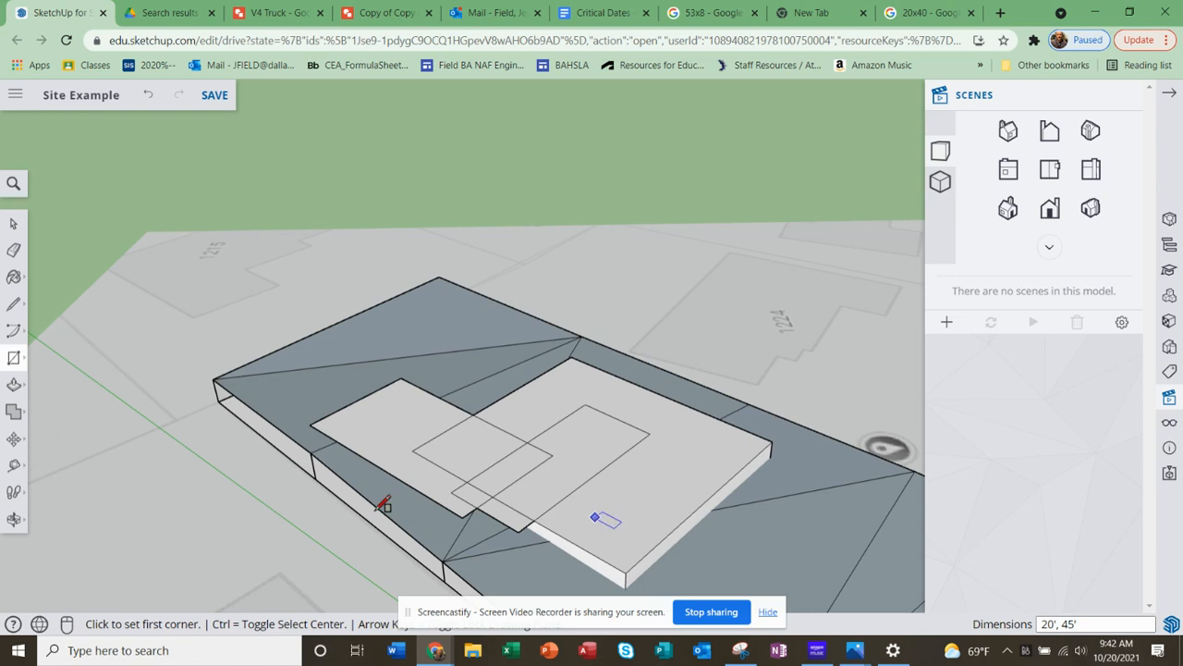
pyautogui.click(11, 440)
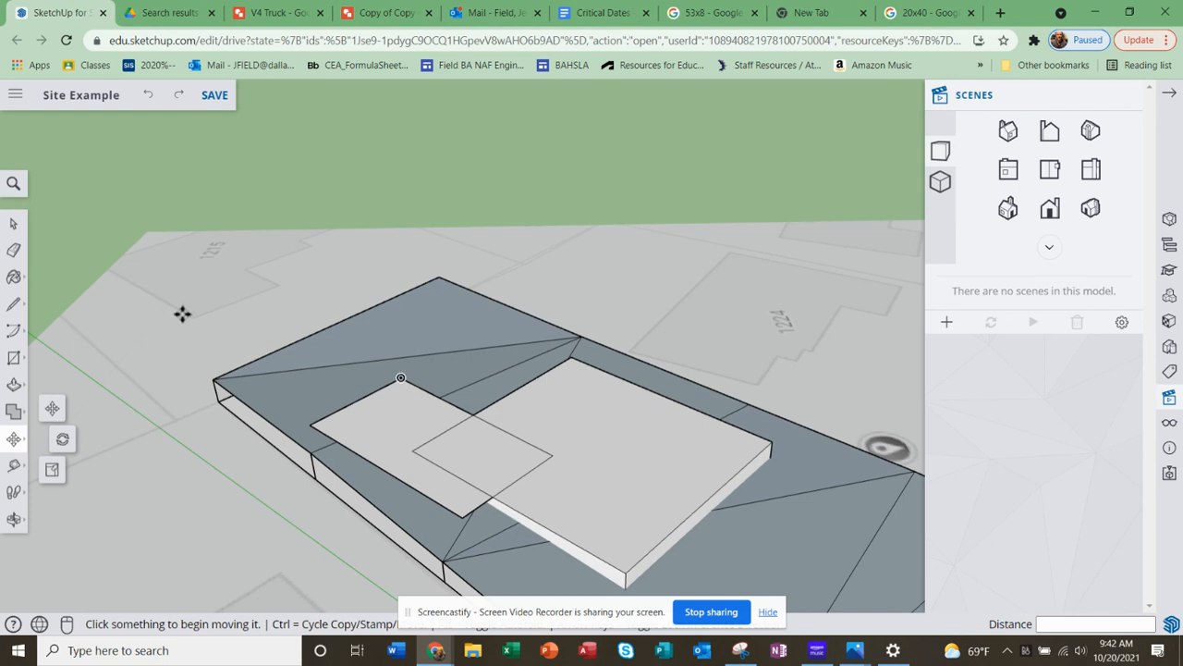
pyautogui.click(15, 359)
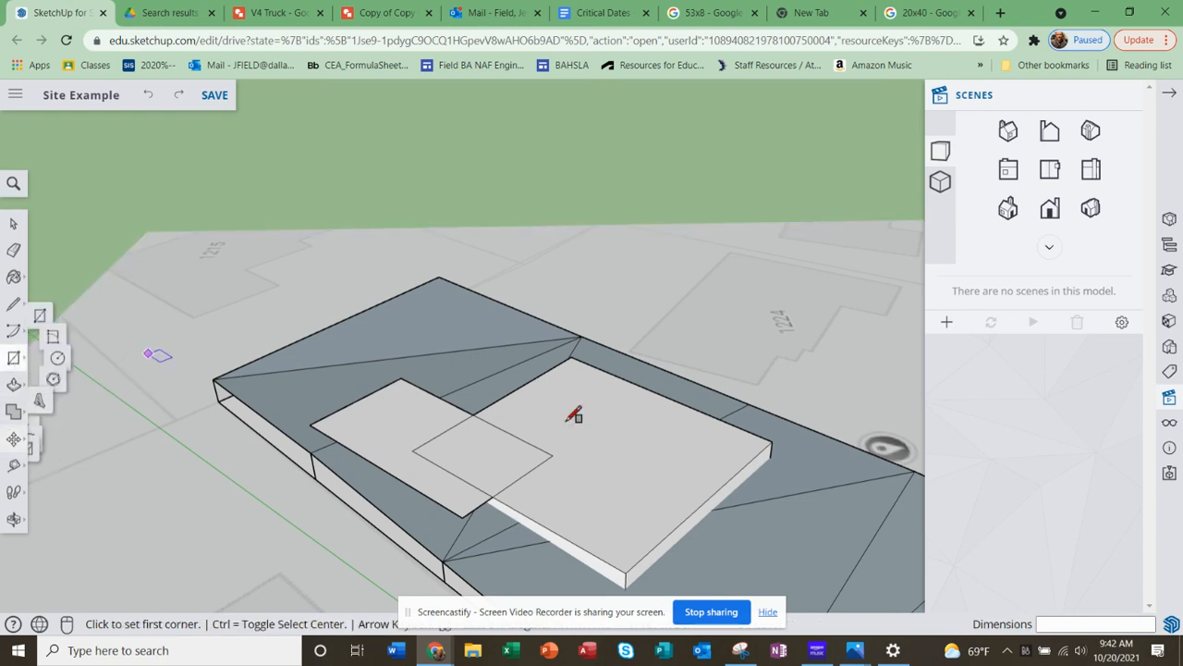
pyautogui.click(741, 443)
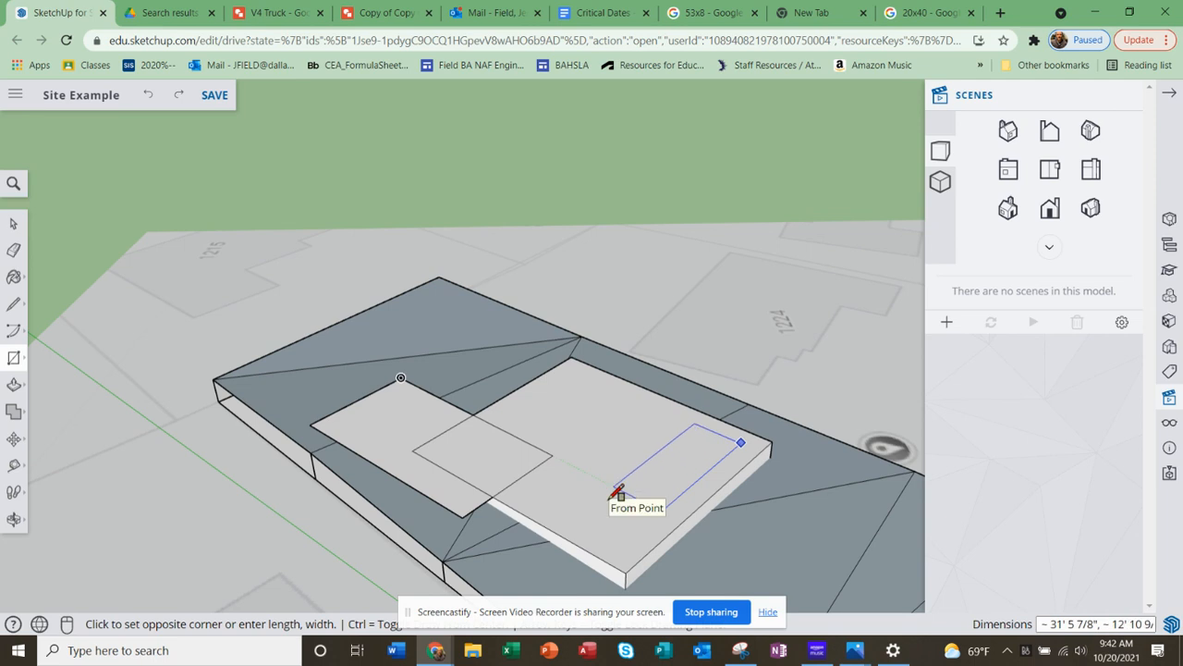
pyautogui.write("20', 40")
pyautogui.press('Return')
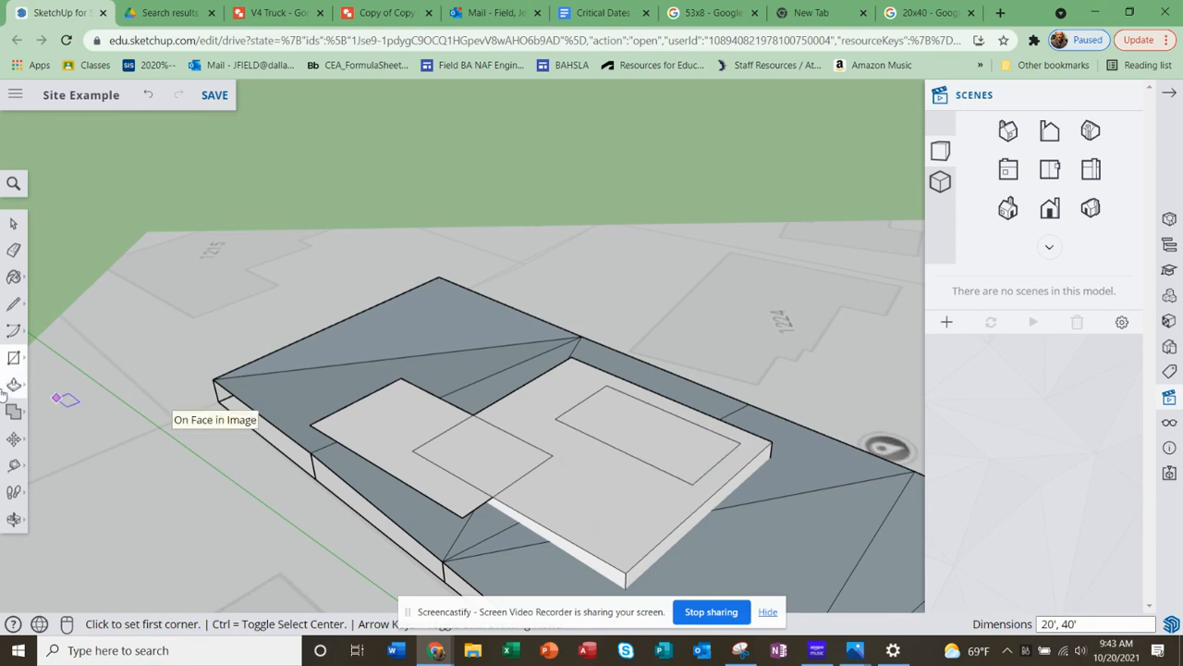
# Select the rectangle's edges and move it about 12' toward the block's middle
pyautogui.click(14, 222)
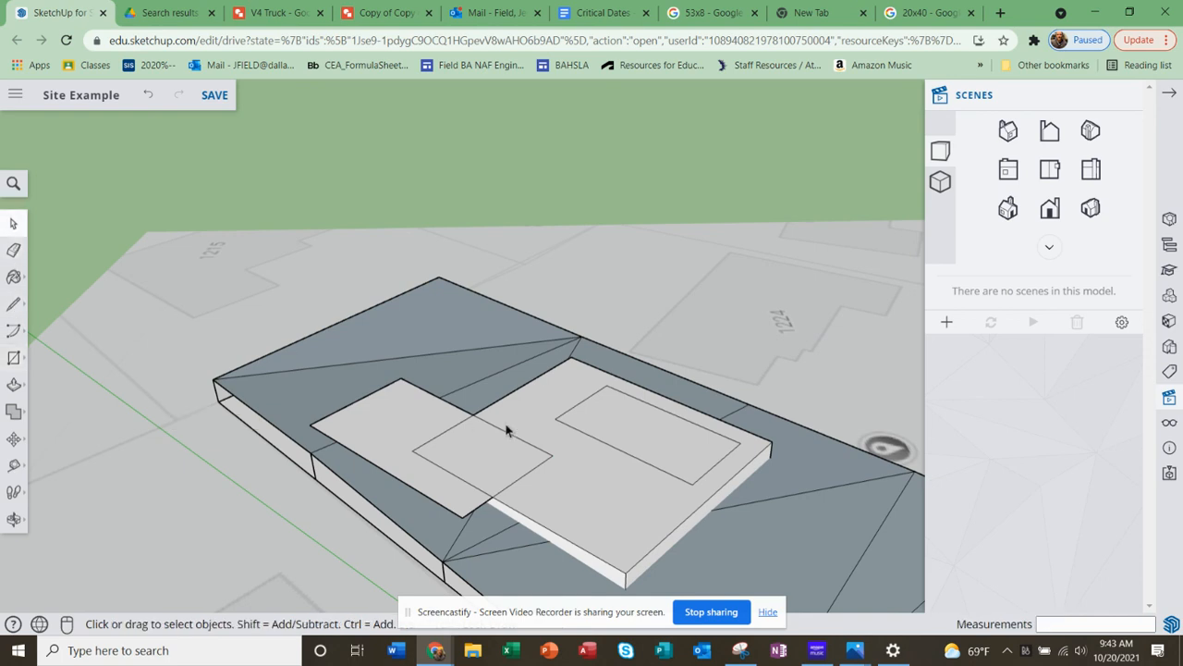
pyautogui.keyDown('shift'); pyautogui.click(581, 432); pyautogui.keyUp('shift')
pyautogui.keyDown('shift'); pyautogui.click(672, 416); pyautogui.keyUp('shift')
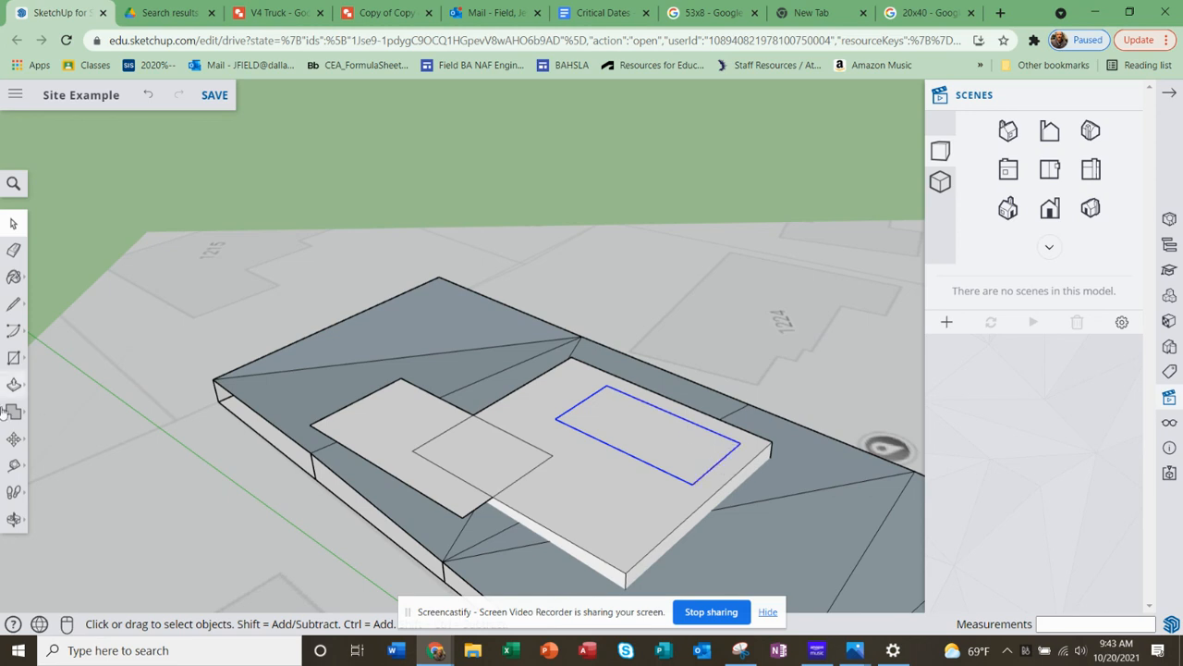
pyautogui.click(14, 438)
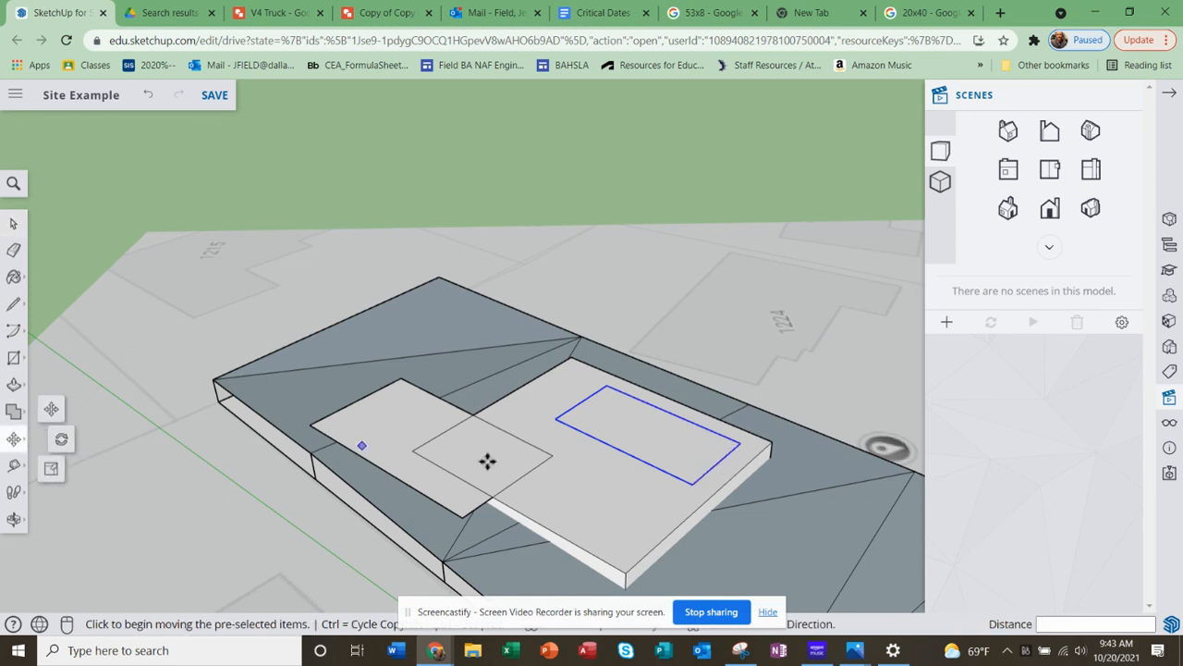
pyautogui.click(627, 448)
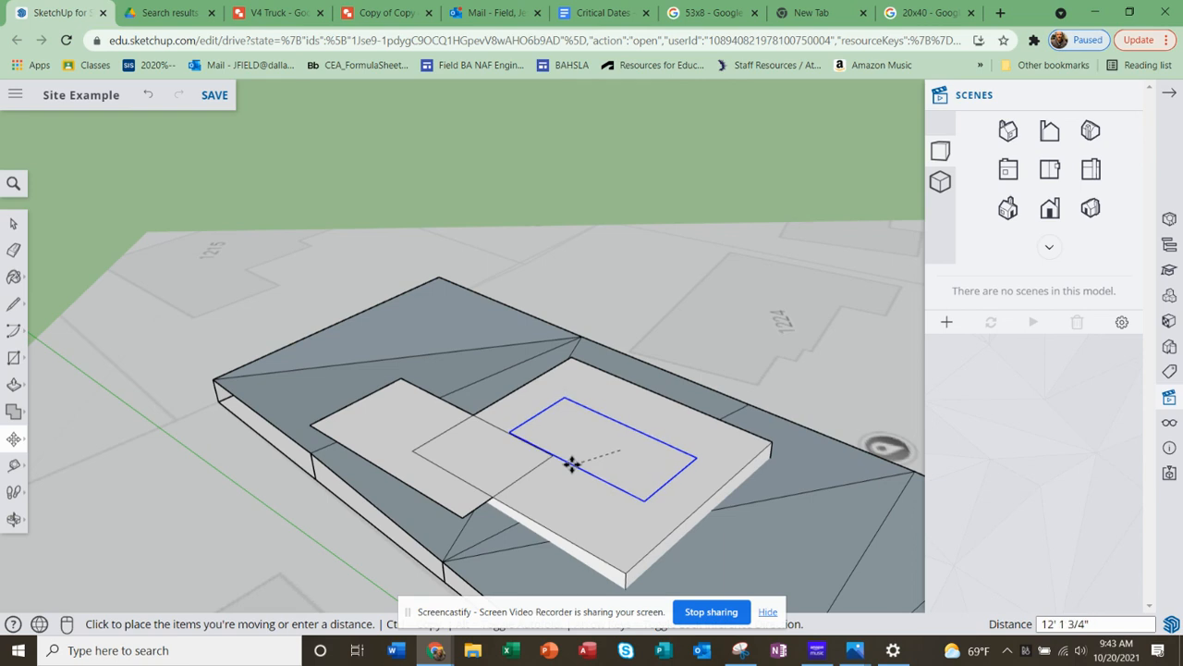
pyautogui.click(571, 462)
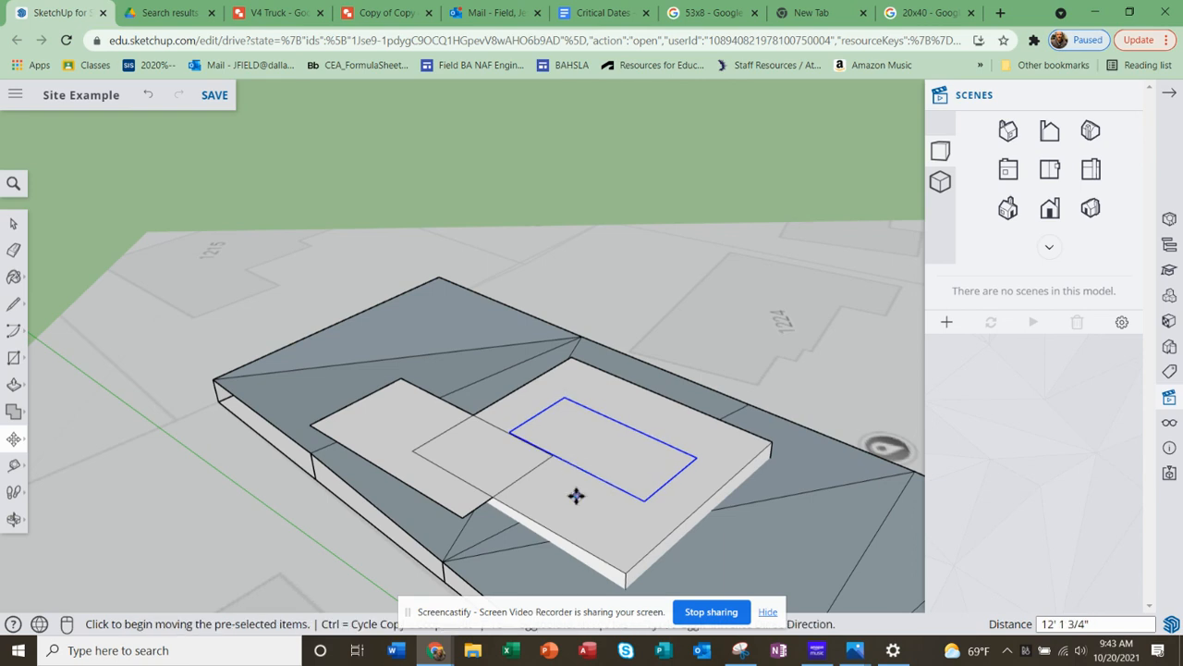
# Orbit and zoom around the model to inspect the rectangle's new placement
pyautogui.scroll(1, 576, 494)
pyautogui.moveTo(621, 541); pyautogui.dragTo(494, 520, button='middle')
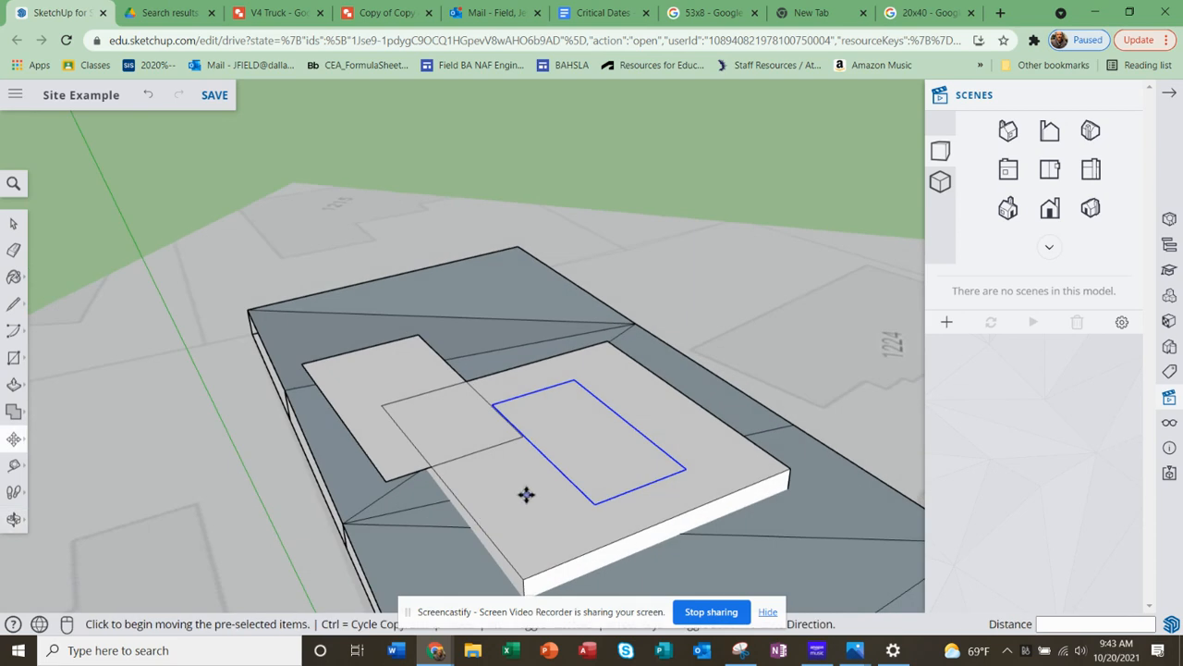
pyautogui.scroll(-1, 527, 505)
pyautogui.moveTo(613, 508); pyautogui.dragTo(549, 553, button='middle')
pyautogui.moveTo(499, 523); pyautogui.dragTo(578, 500, button='middle')
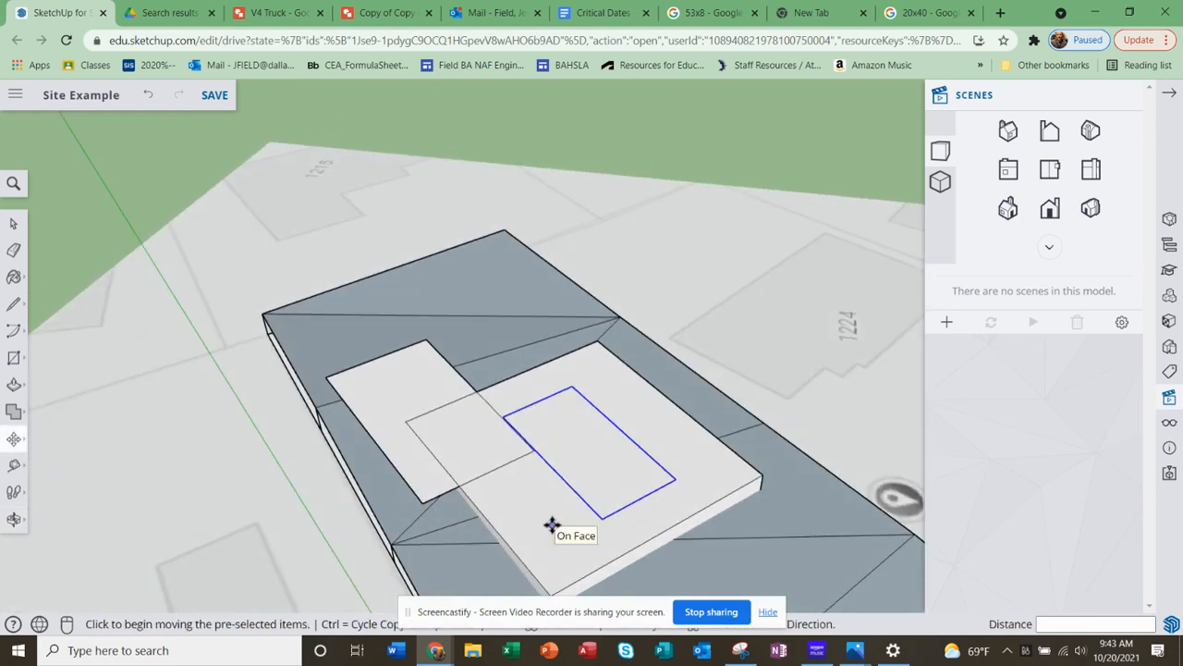
pyautogui.scroll(-3, 573, 550)
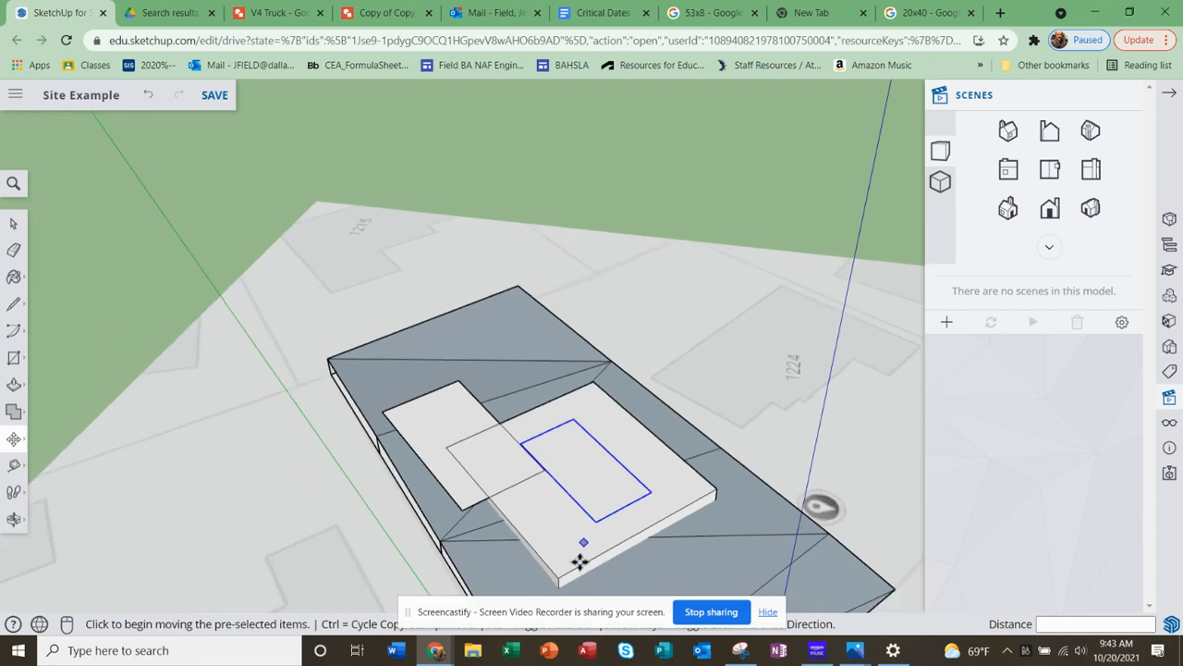
pyautogui.scroll(2, 564, 559)
pyautogui.moveTo(600, 579); pyautogui.dragTo(536, 520, button='middle')
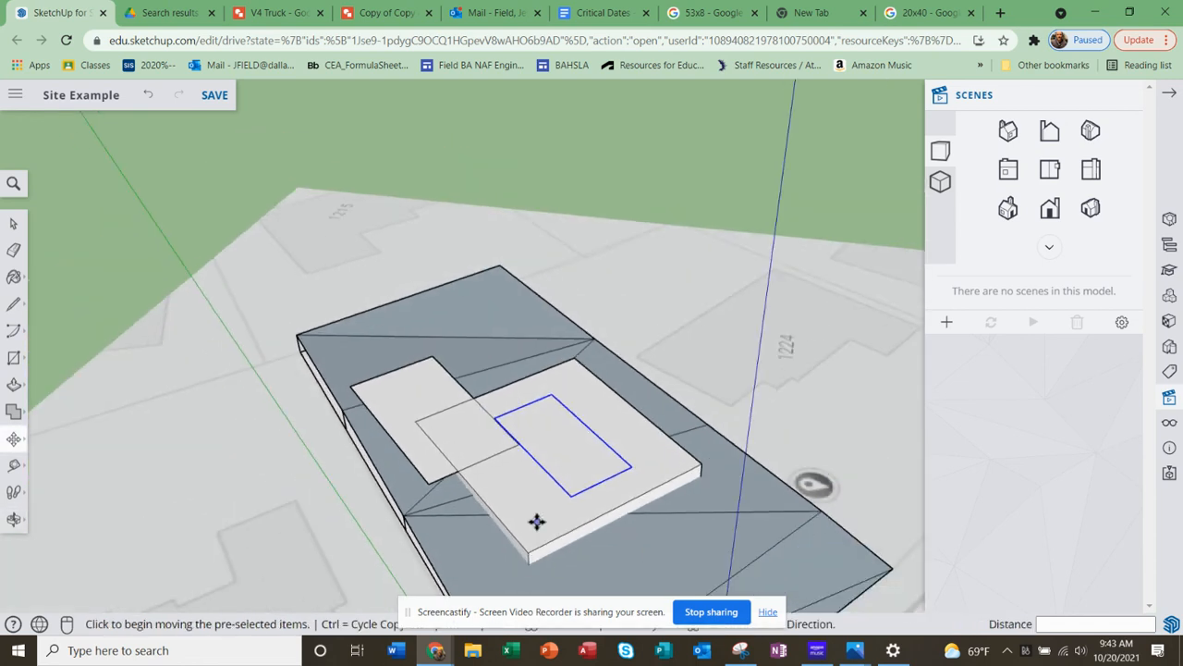
pyautogui.click(15, 360)
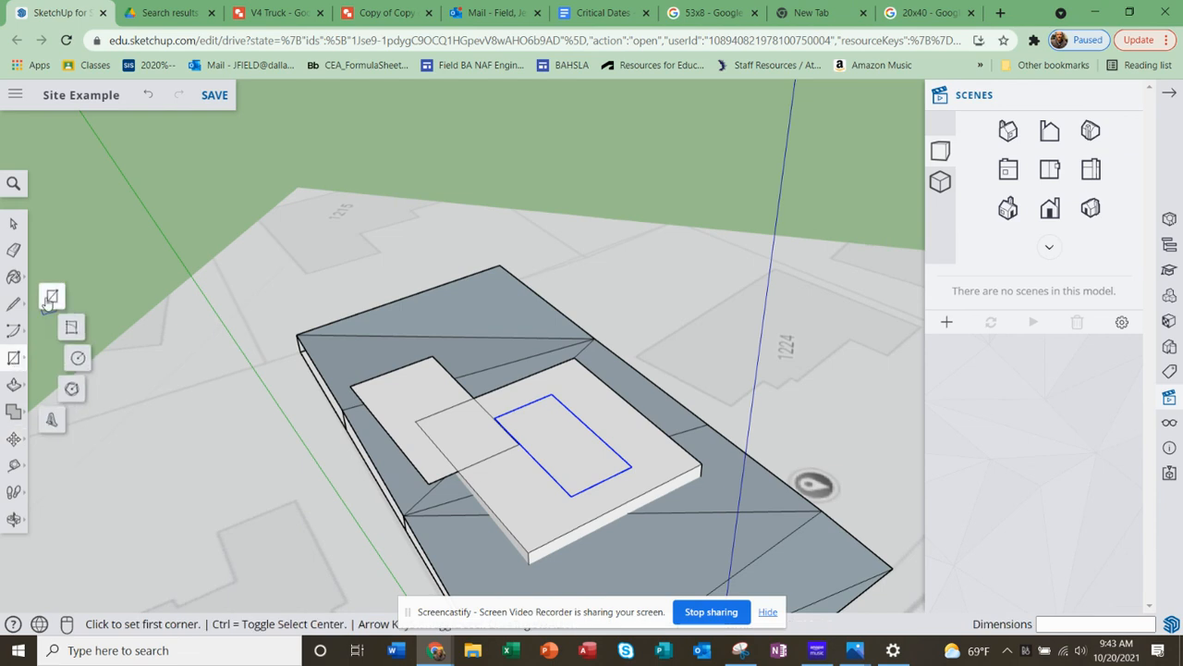
pyautogui.click(548, 515)
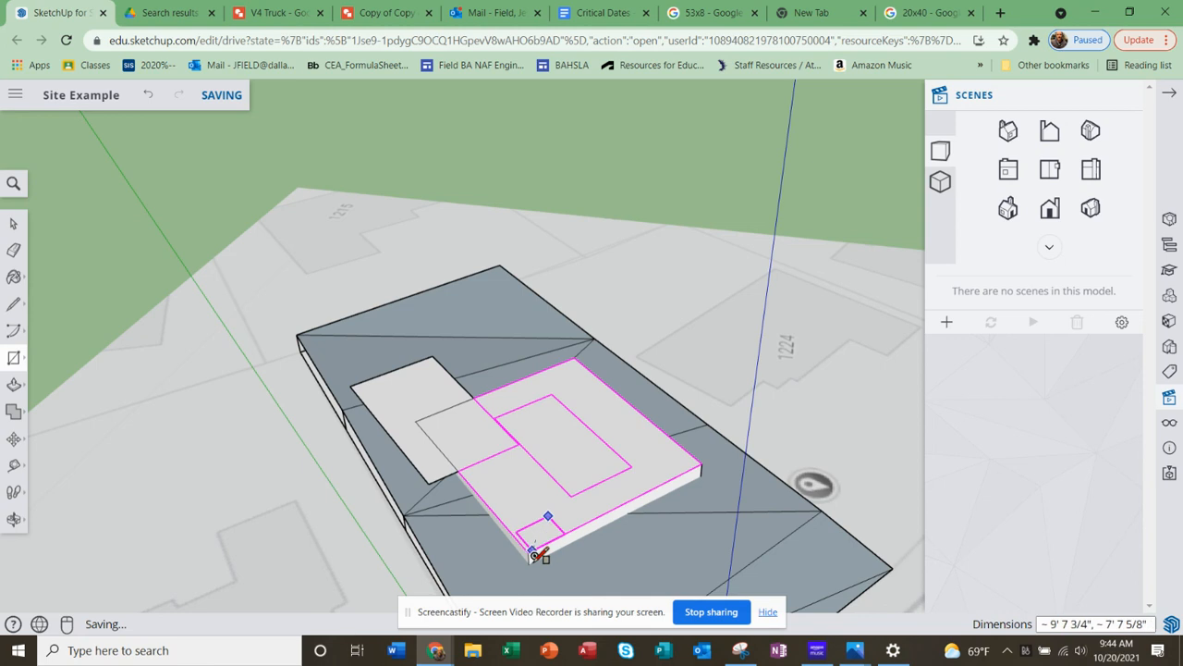
pyautogui.press('o')
pyautogui.moveTo(527, 556); pyautogui.dragTo(553, 558, button='middle')
pyautogui.scroll(-4, 559, 496)
pyautogui.moveTo(559, 498); pyautogui.dragTo(553, 566, button='middle')
pyautogui.moveTo(592, 507); pyautogui.dragTo(524, 483, button='middle')
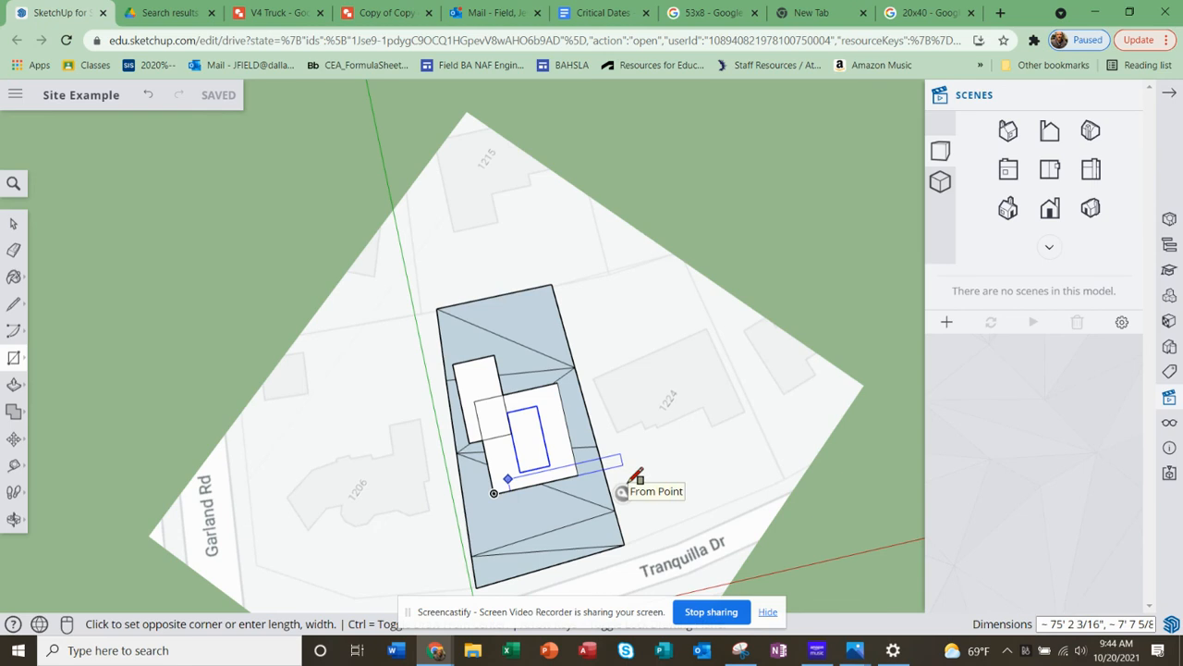
pyautogui.press('Escape')
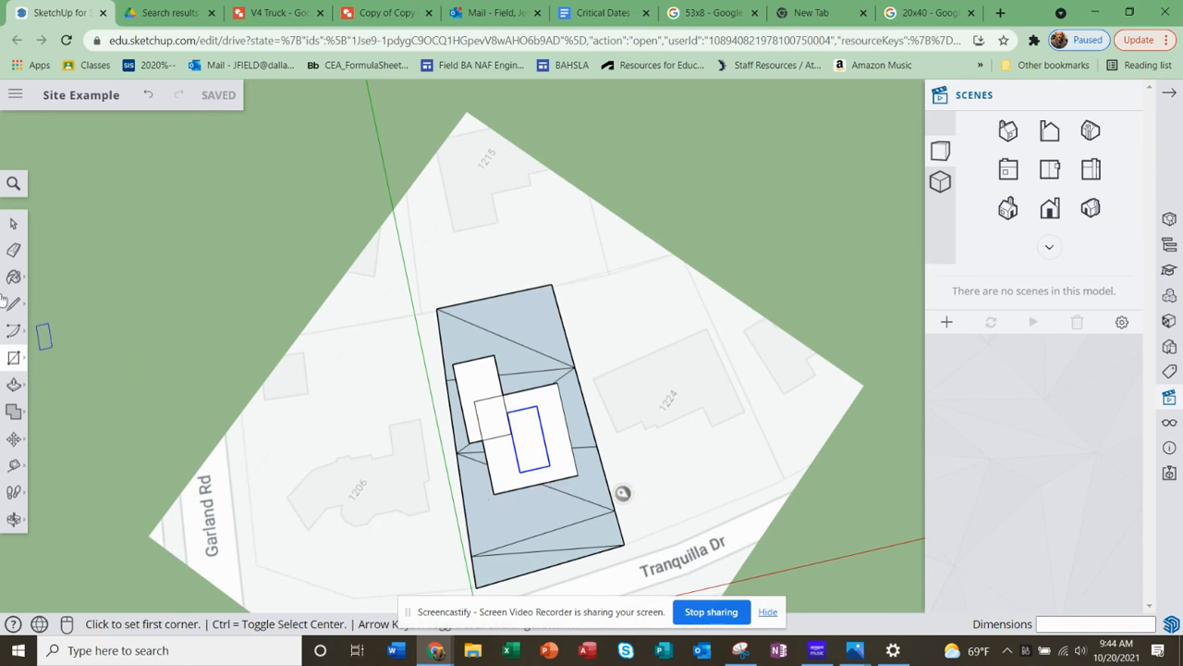
# Select the building's roof and side faces and erase them, leaving only edges
pyautogui.click(13, 223)
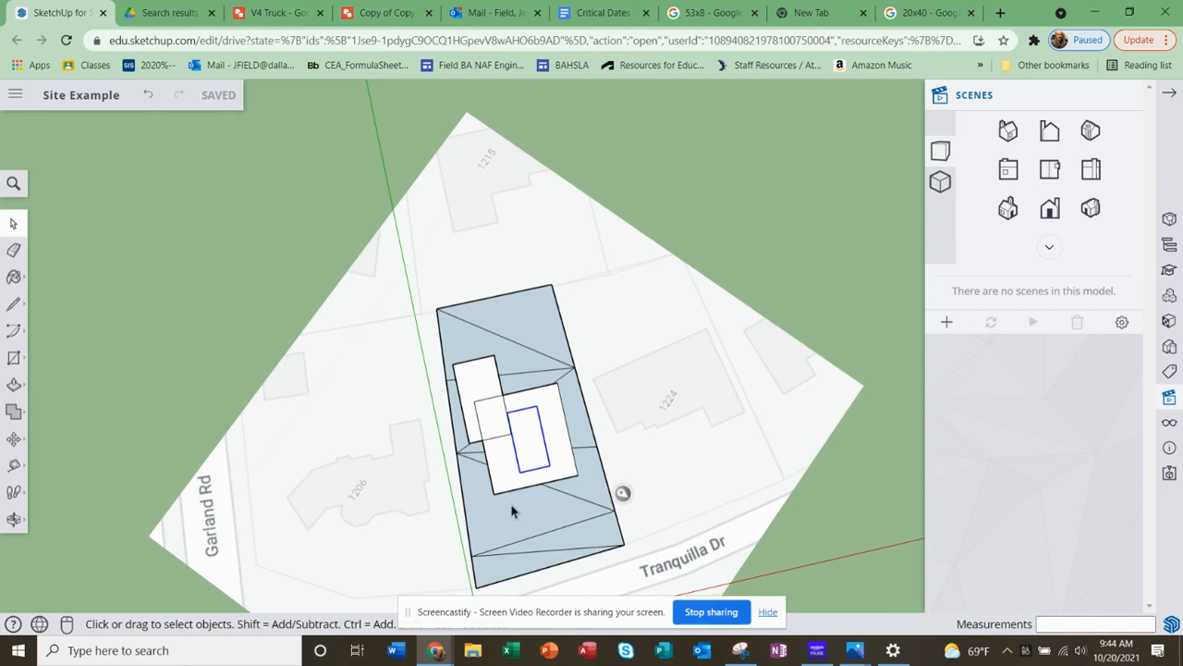
pyautogui.click(599, 506)
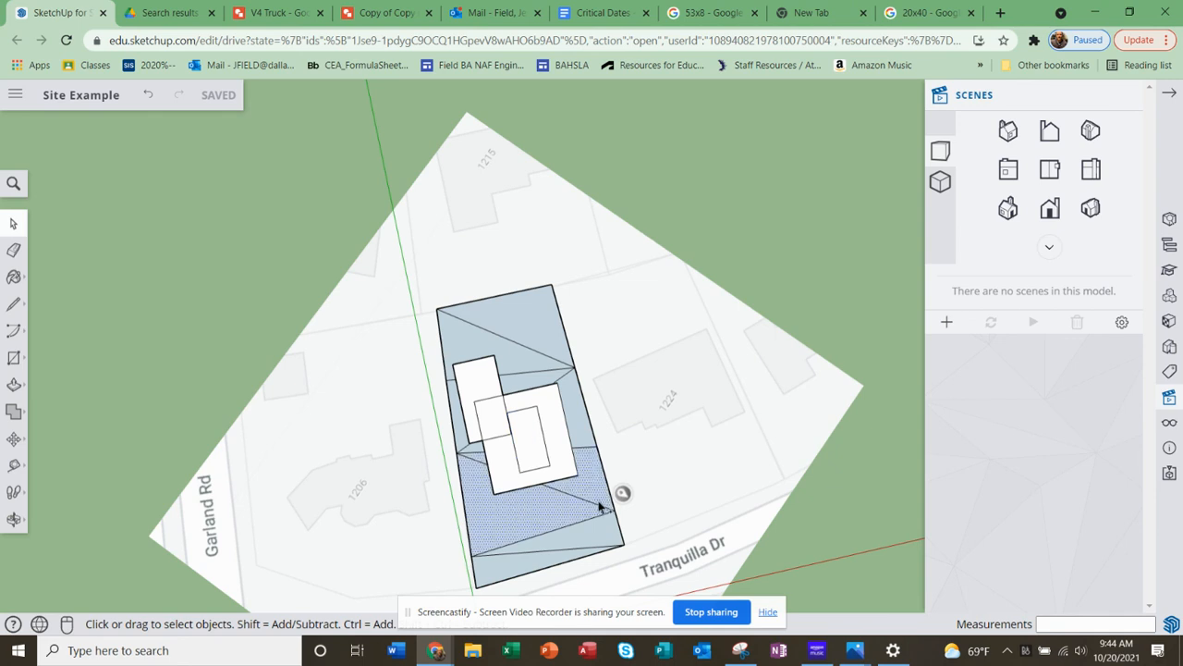
pyautogui.keyDown('shift'); pyautogui.click(584, 536); pyautogui.keyUp('shift')
pyautogui.keyDown('shift'); pyautogui.click(497, 567); pyautogui.keyUp('shift')
pyautogui.keyDown('shift'); pyautogui.click(570, 423); pyautogui.keyUp('shift')
pyautogui.keyDown('shift'); pyautogui.click(519, 384); pyautogui.keyUp('shift')
pyautogui.keyDown('shift'); pyautogui.click(515, 361); pyautogui.keyUp('shift')
pyautogui.keyDown('shift'); pyautogui.click(526, 330); pyautogui.keyUp('shift')
pyautogui.rightClick(523, 329)
pyautogui.click(546, 334)
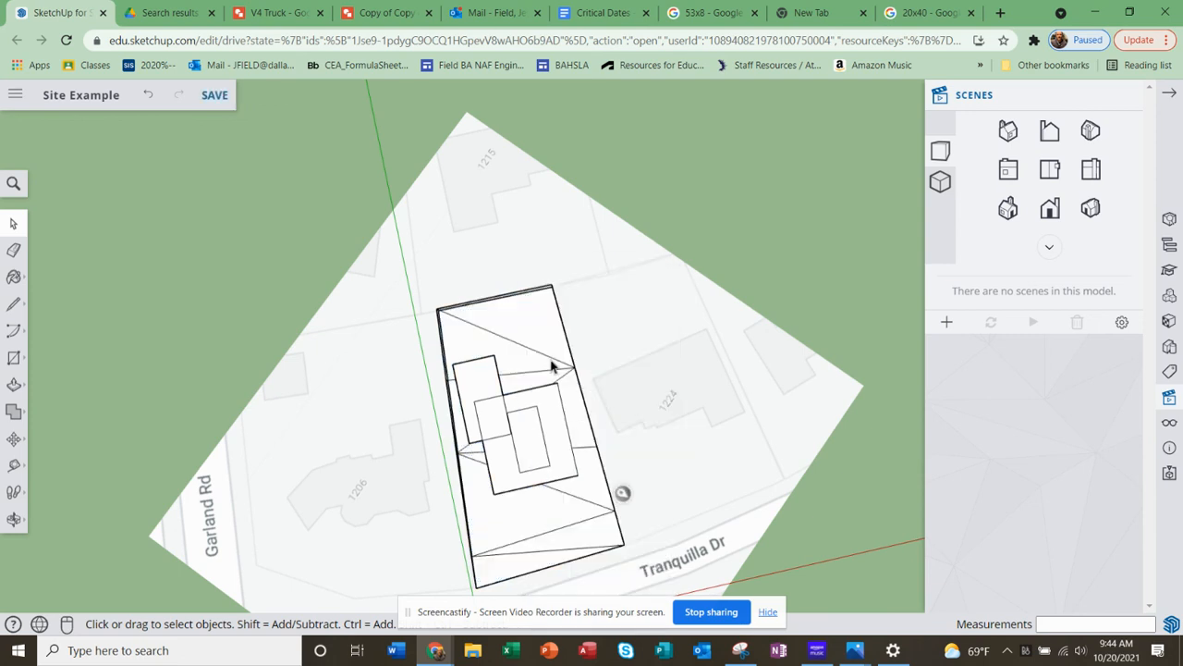
# Switch to the Top view scene and zoom in on the lot
pyautogui.click(1058, 168)
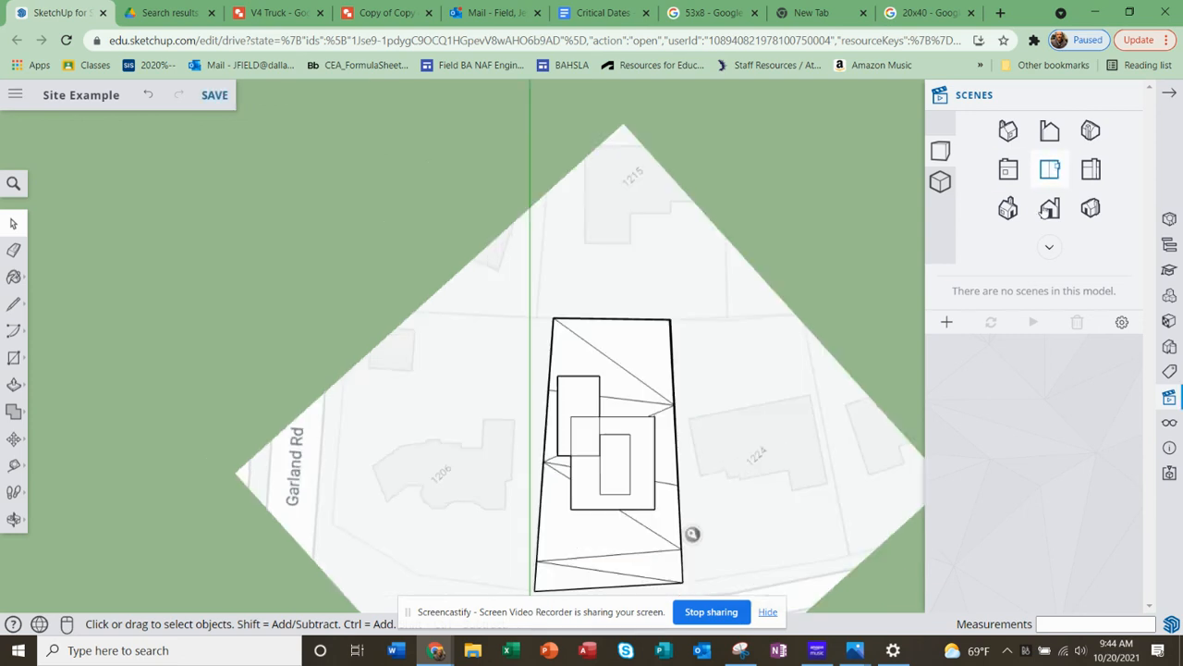
pyautogui.scroll(3, 592, 541)
pyautogui.scroll(3, 599, 457)
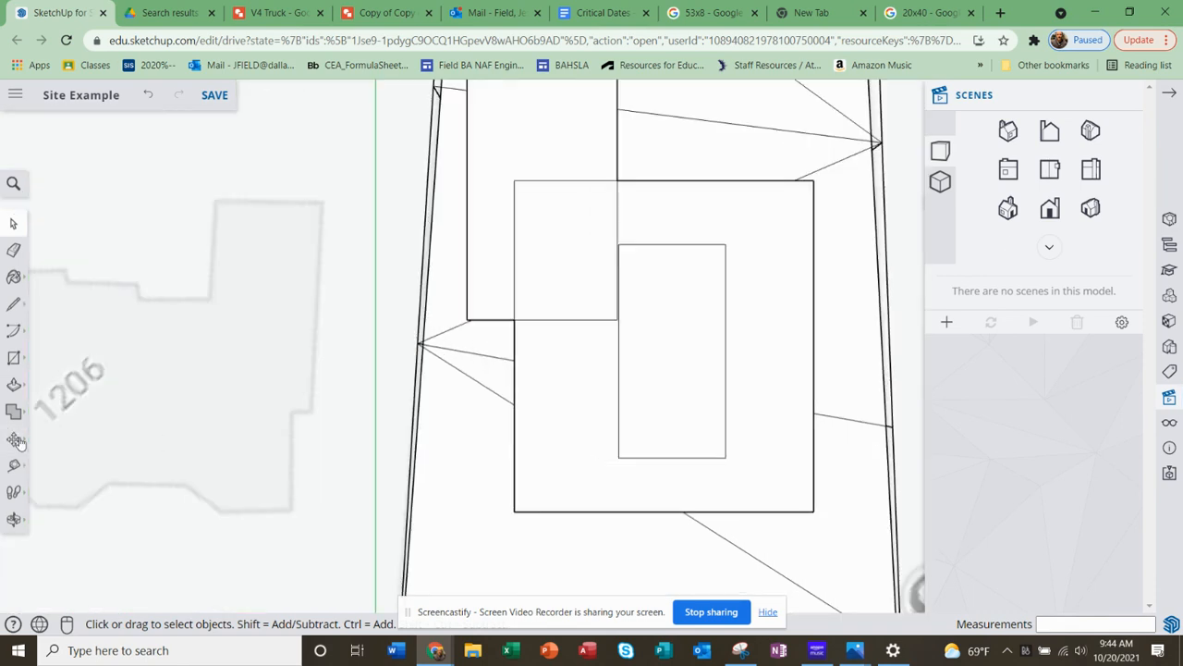
# Draw a corner-to-corner rectangle overlapping the building outline's lower-left corner
pyautogui.click(13, 357)
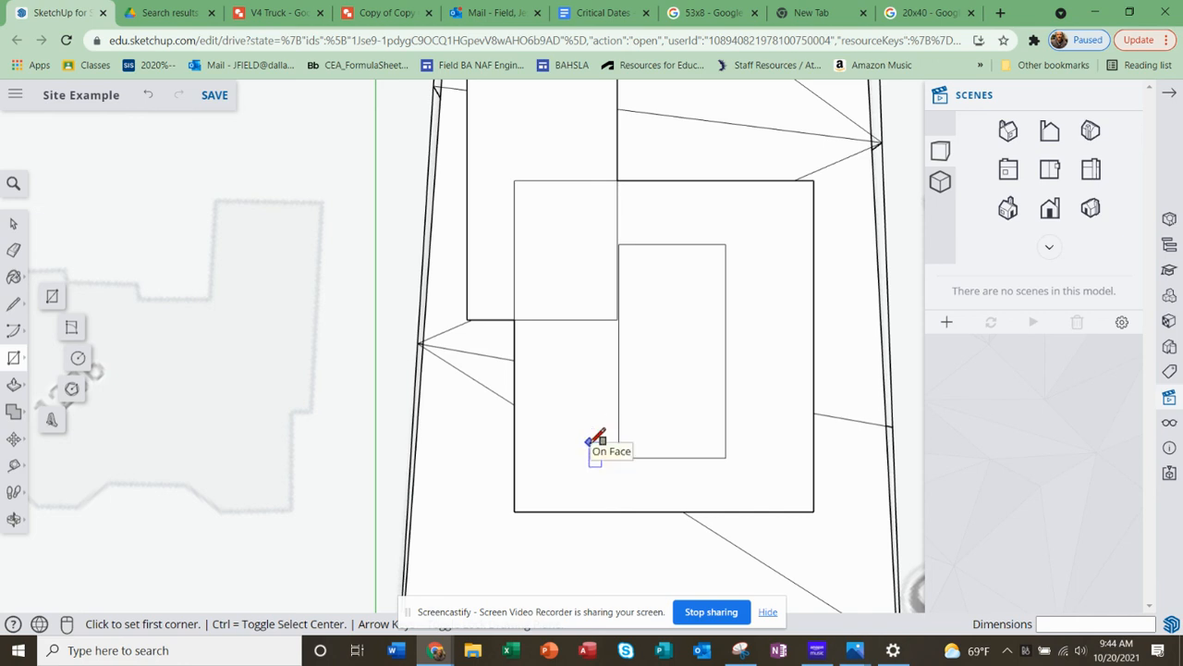
pyautogui.click(589, 442)
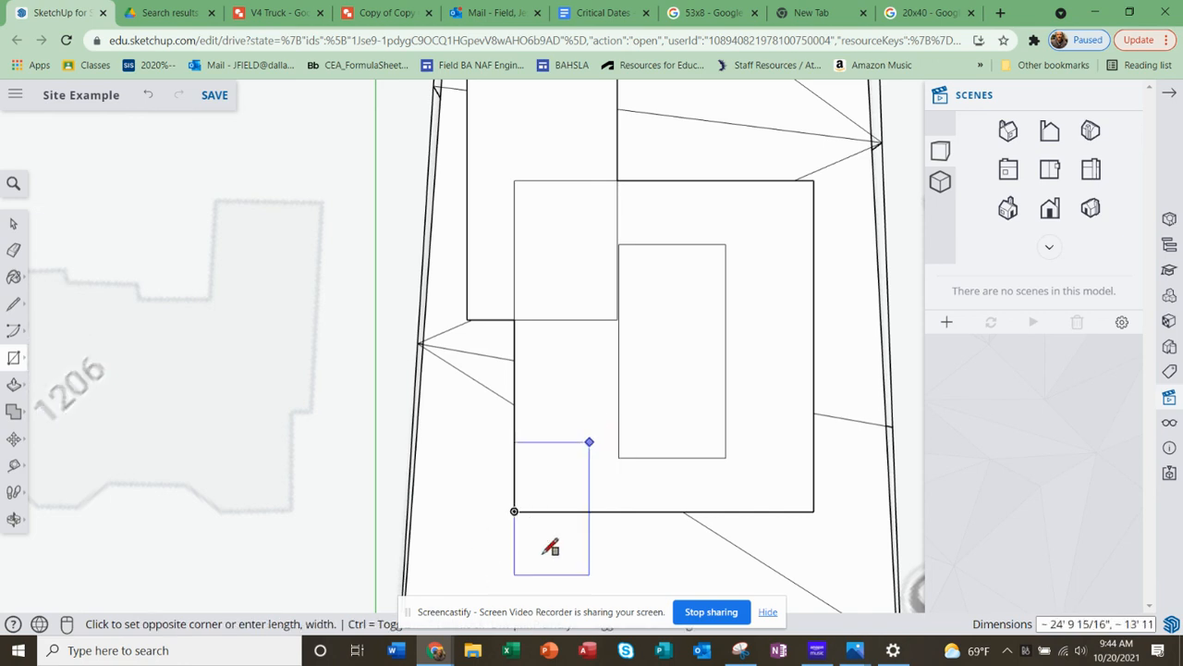
pyautogui.press('ctrl')
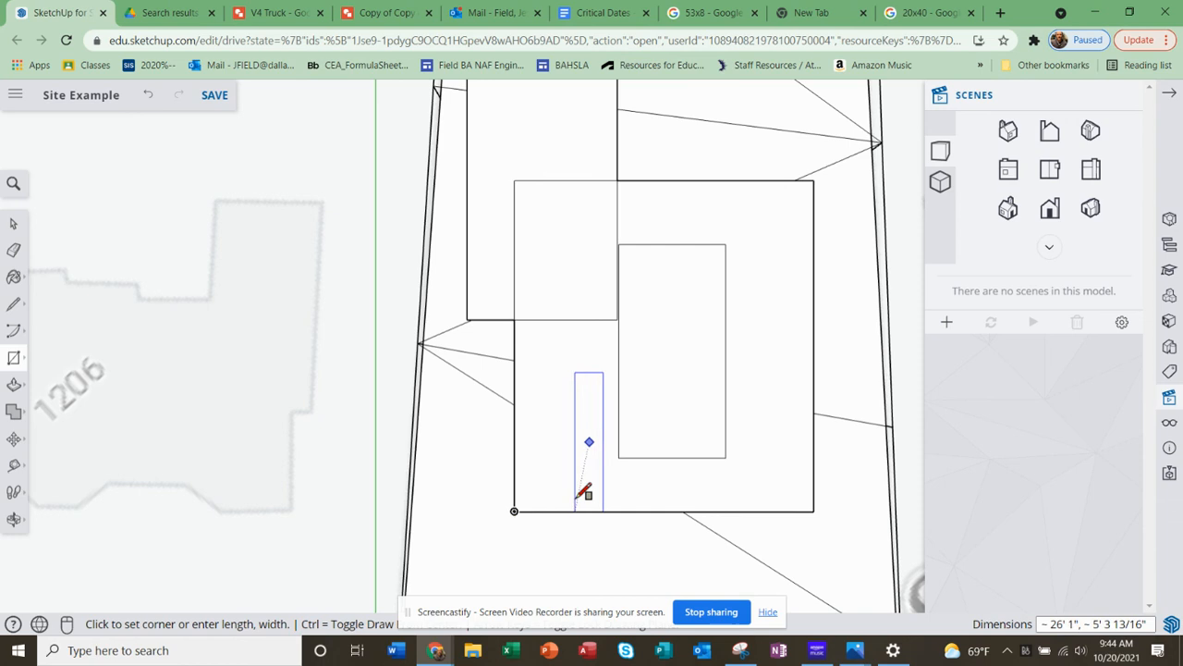
pyautogui.press('Escape')
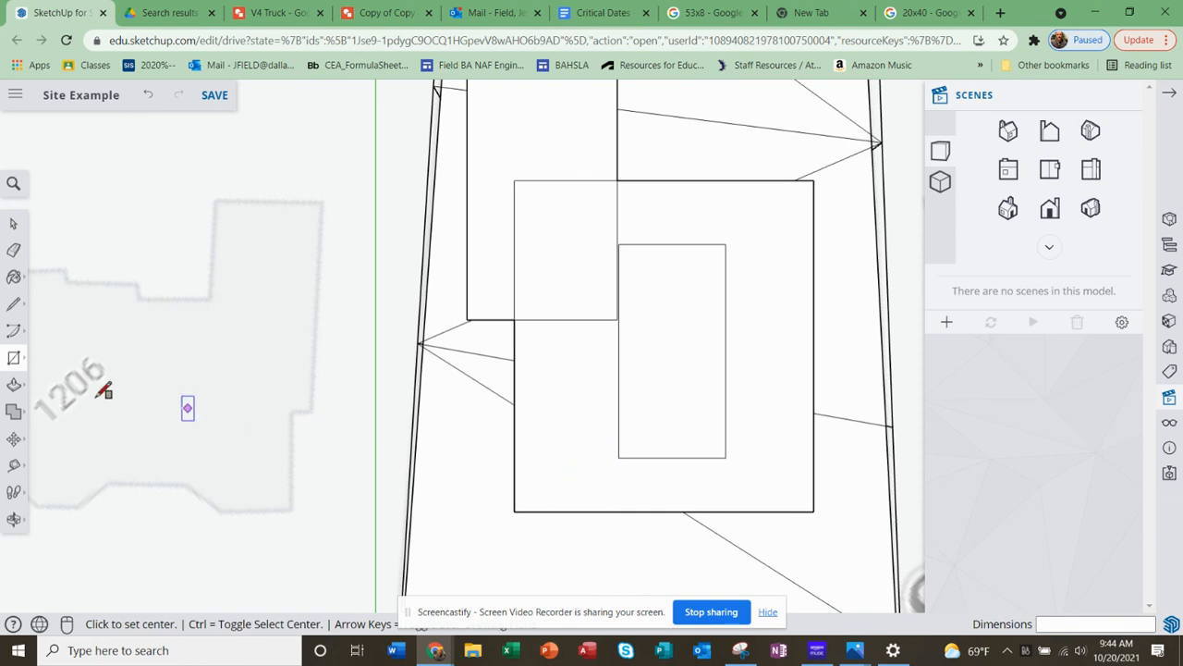
pyautogui.click(14, 359)
pyautogui.click(53, 298)
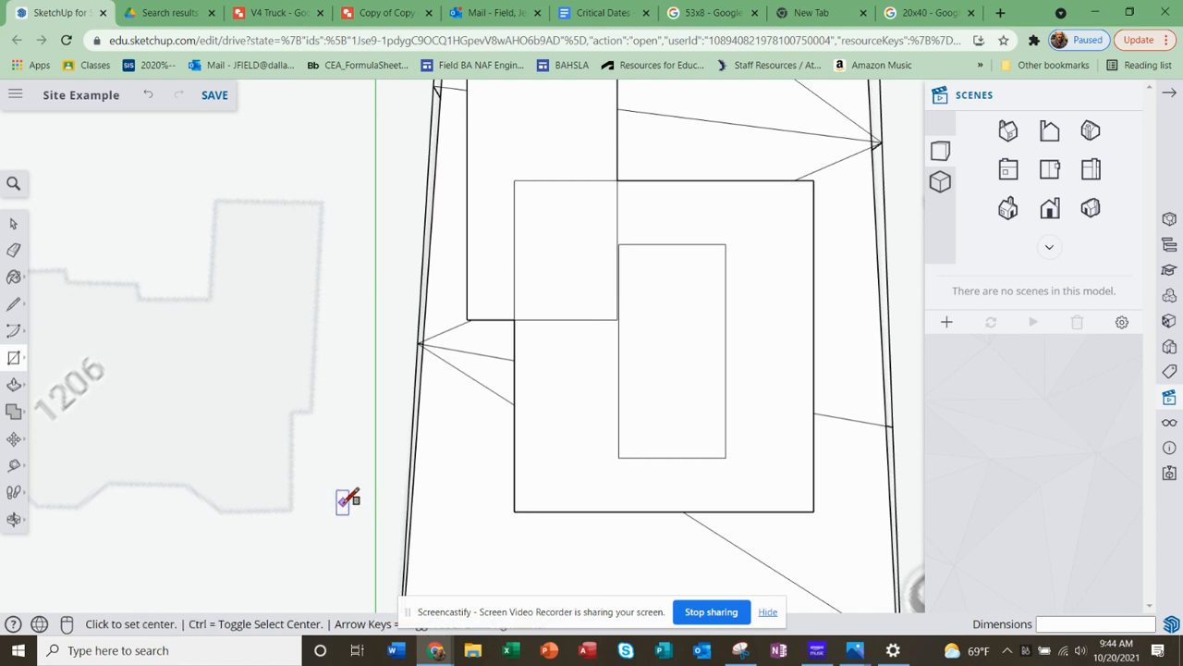
pyautogui.press('ctrl')
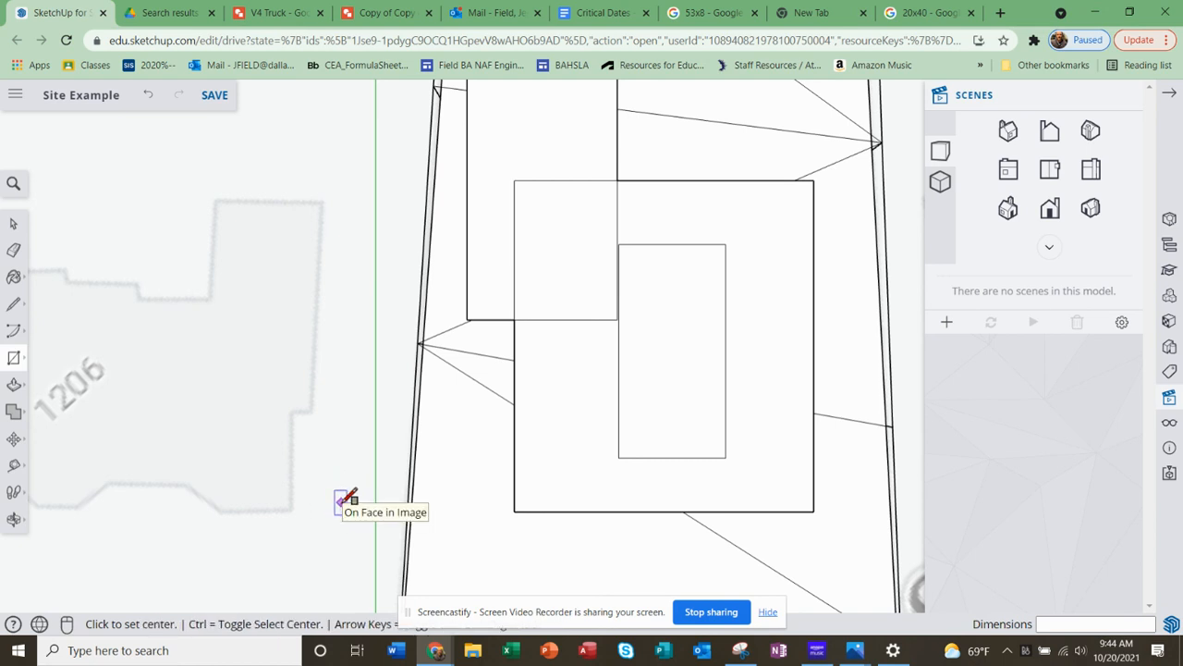
pyautogui.press('ctrl')
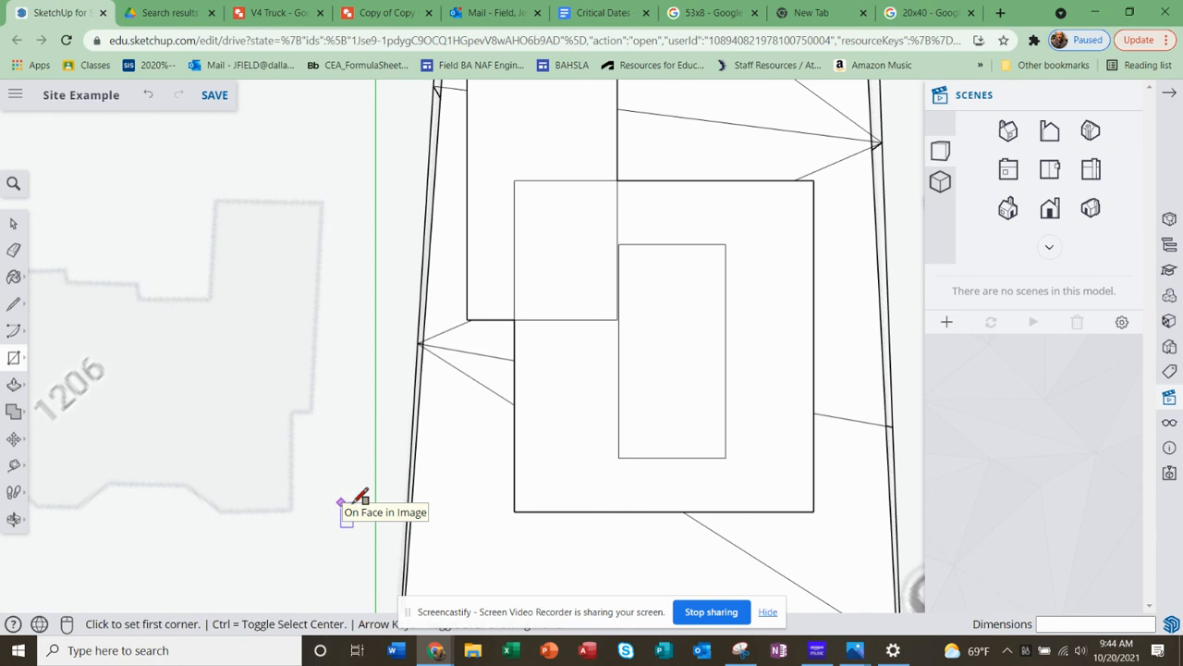
pyautogui.click(575, 459)
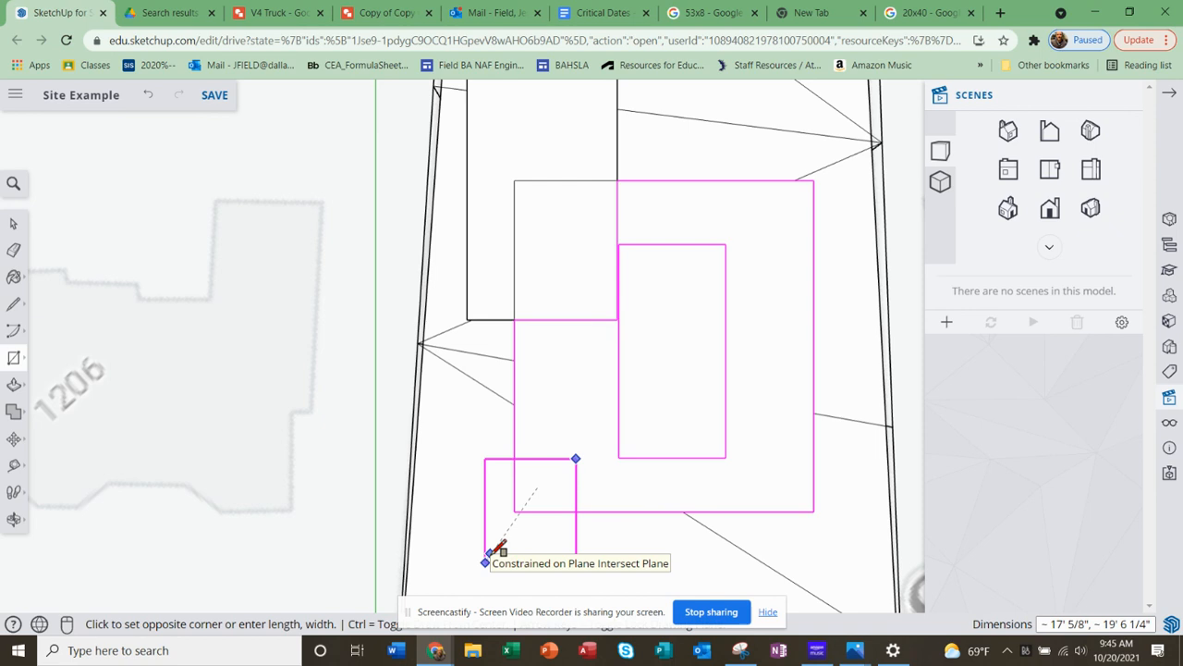
pyautogui.click(487, 554)
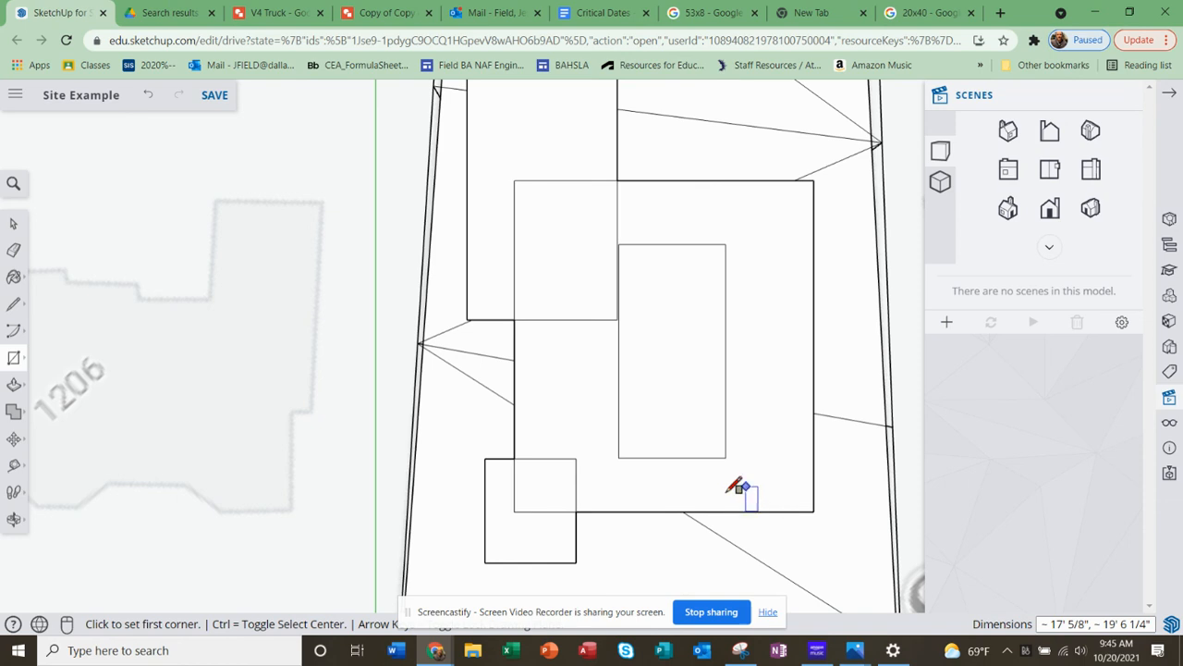
# Draw a second rectangle overlapping the outline's lower-right corner
pyautogui.click(701, 491)
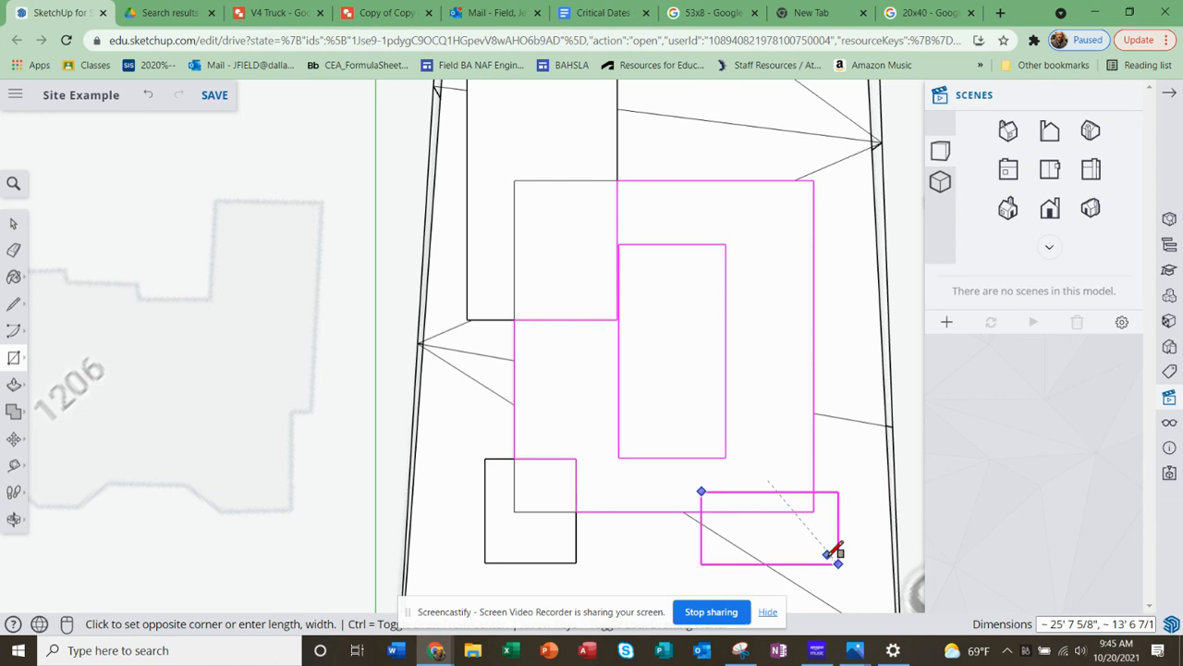
pyautogui.click(828, 552)
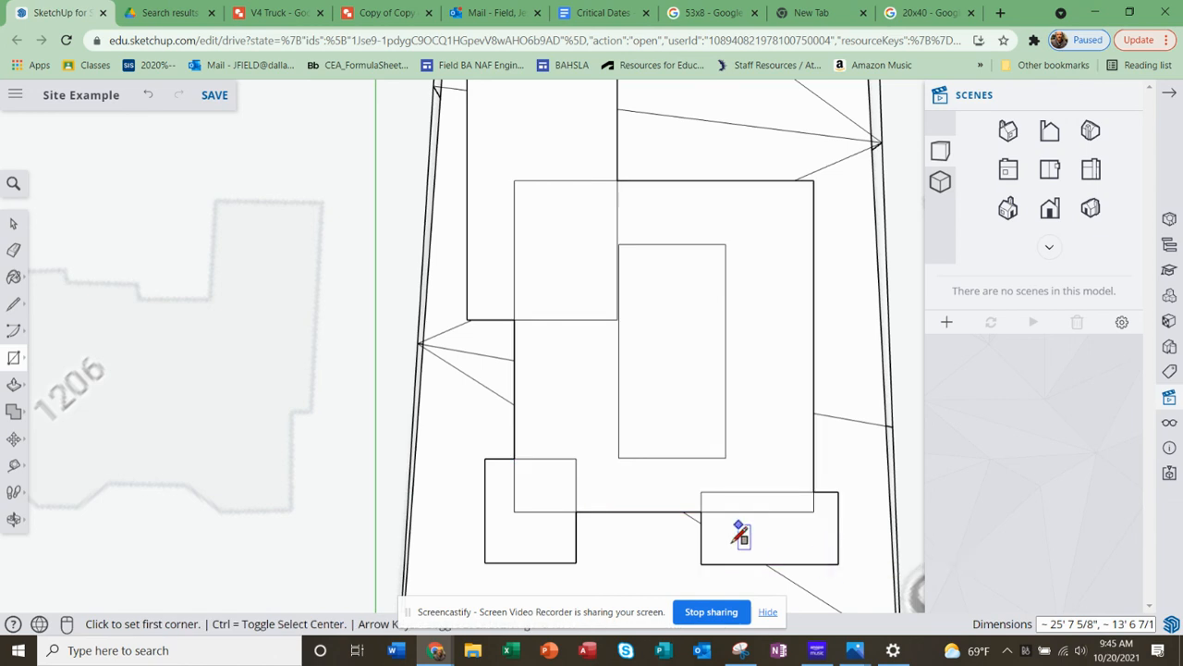
pyautogui.scroll(-1, 735, 541)
pyautogui.scroll(-1, 736, 540)
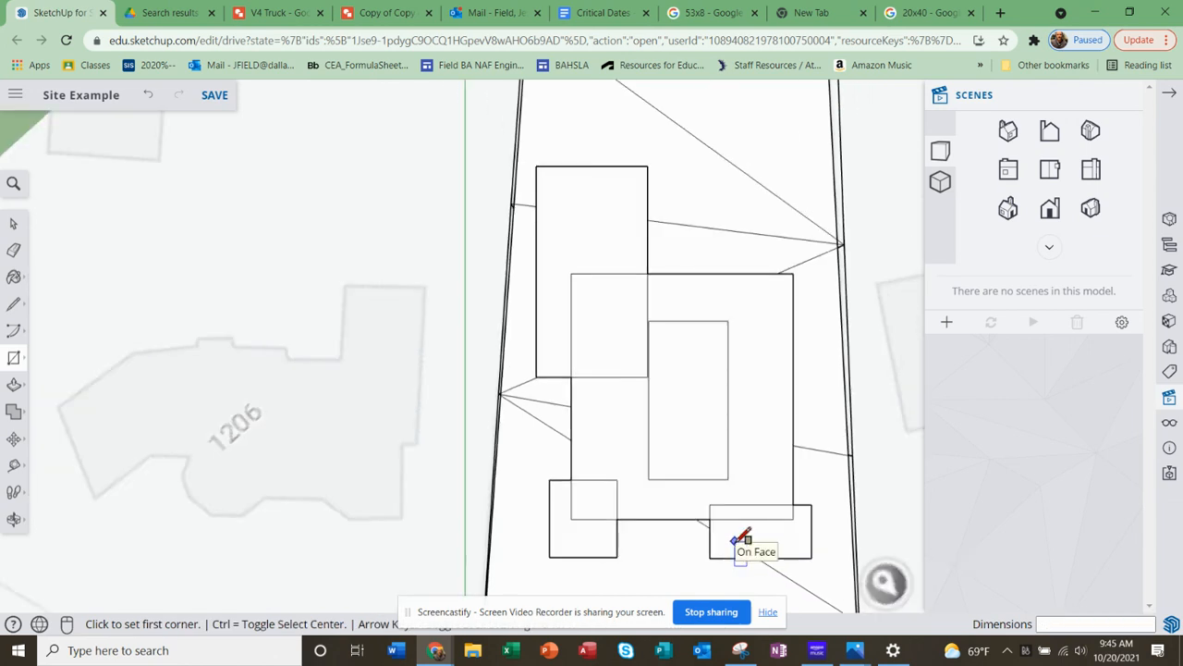
pyautogui.scroll(2, 738, 536)
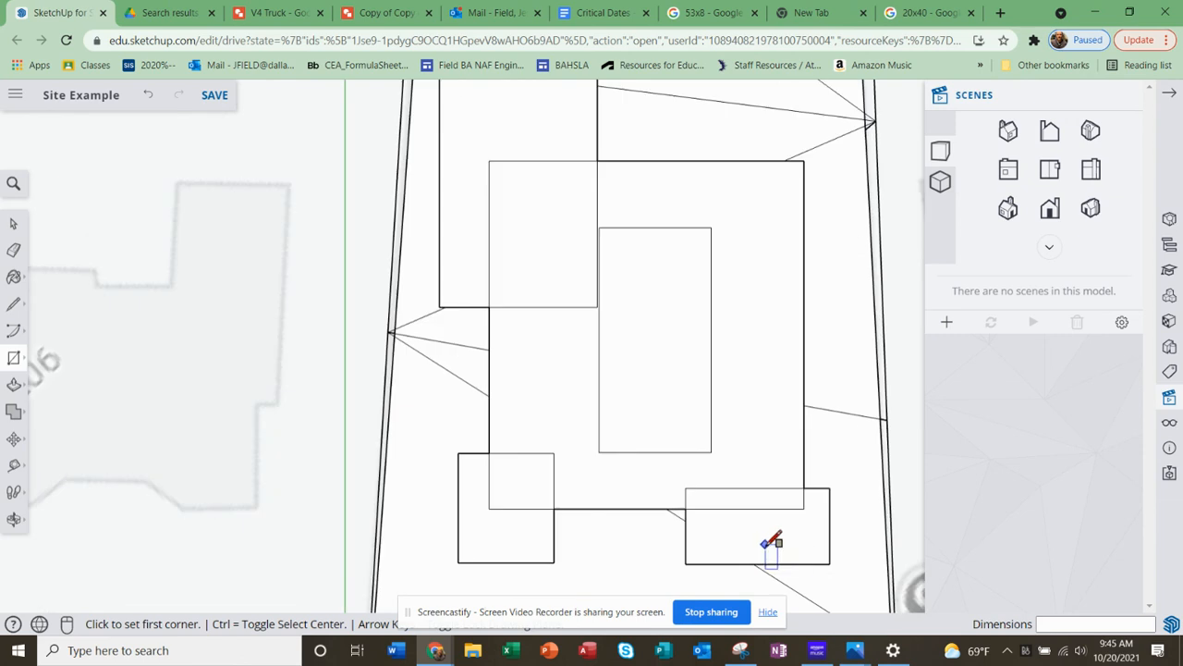
pyautogui.scroll(-1, 714, 526)
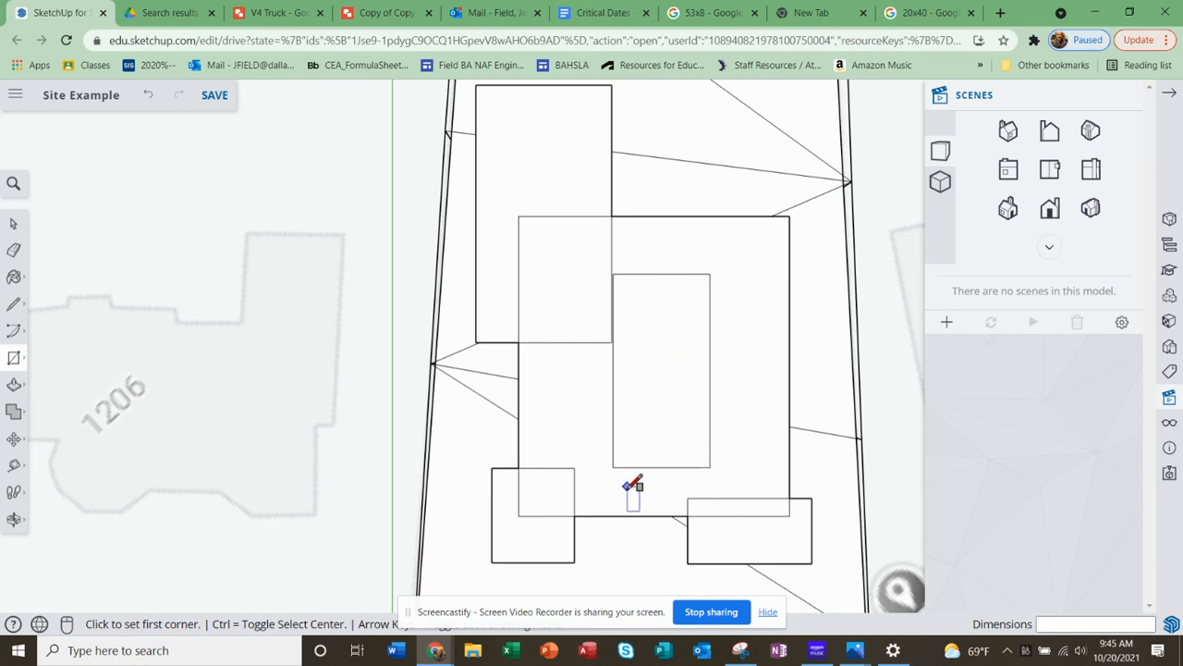
pyautogui.scroll(-1, 632, 488)
pyautogui.scroll(-1, 632, 488)
pyautogui.scroll(2, 606, 432)
pyautogui.scroll(-1, 606, 432)
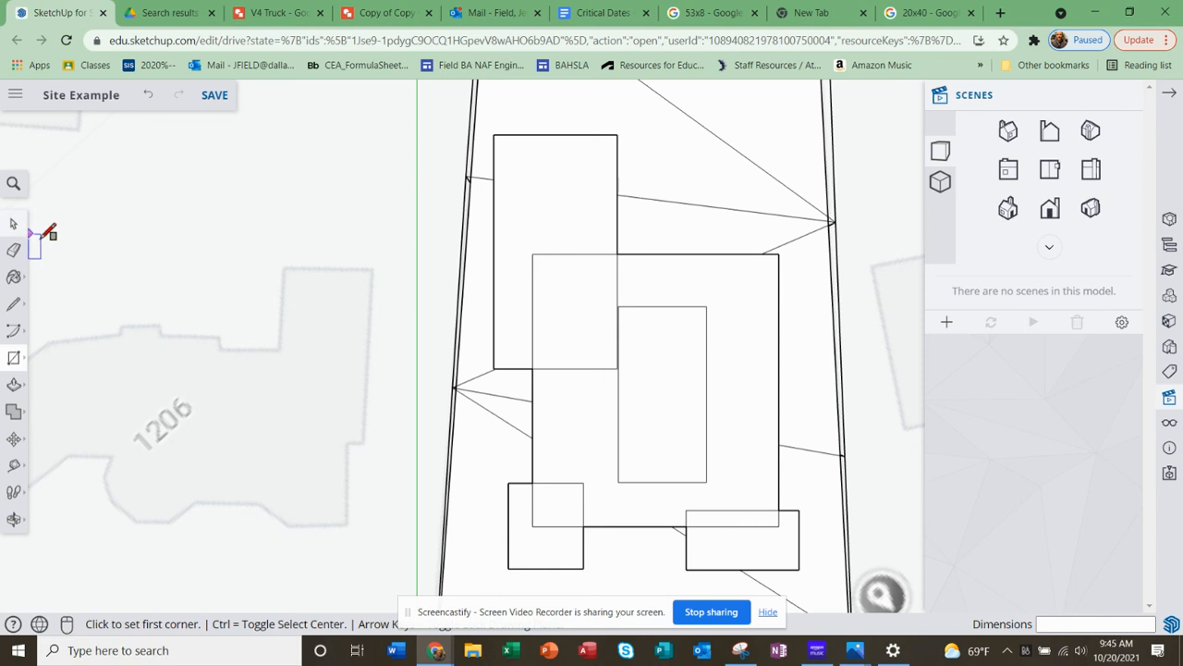
# Delete the interior overlapping edges of the lower-left and lower-right rectangles
pyautogui.click(13, 222)
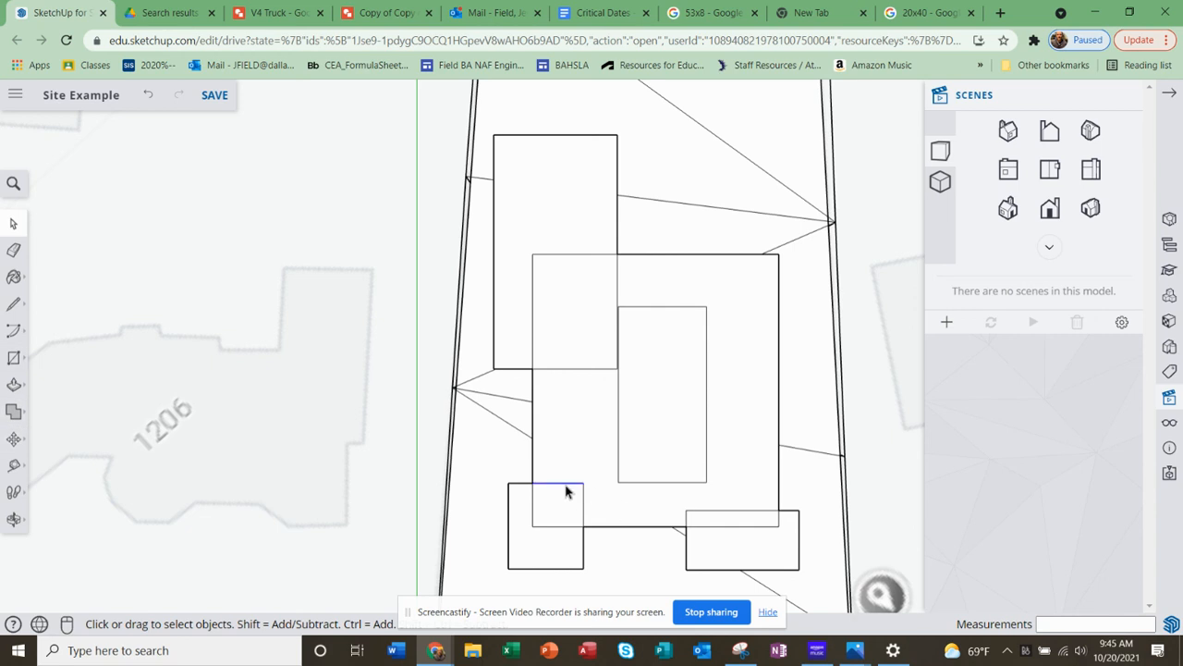
pyautogui.press('Delete')
pyautogui.click(552, 526)
pyautogui.press('Delete')
pyautogui.press('Delete')
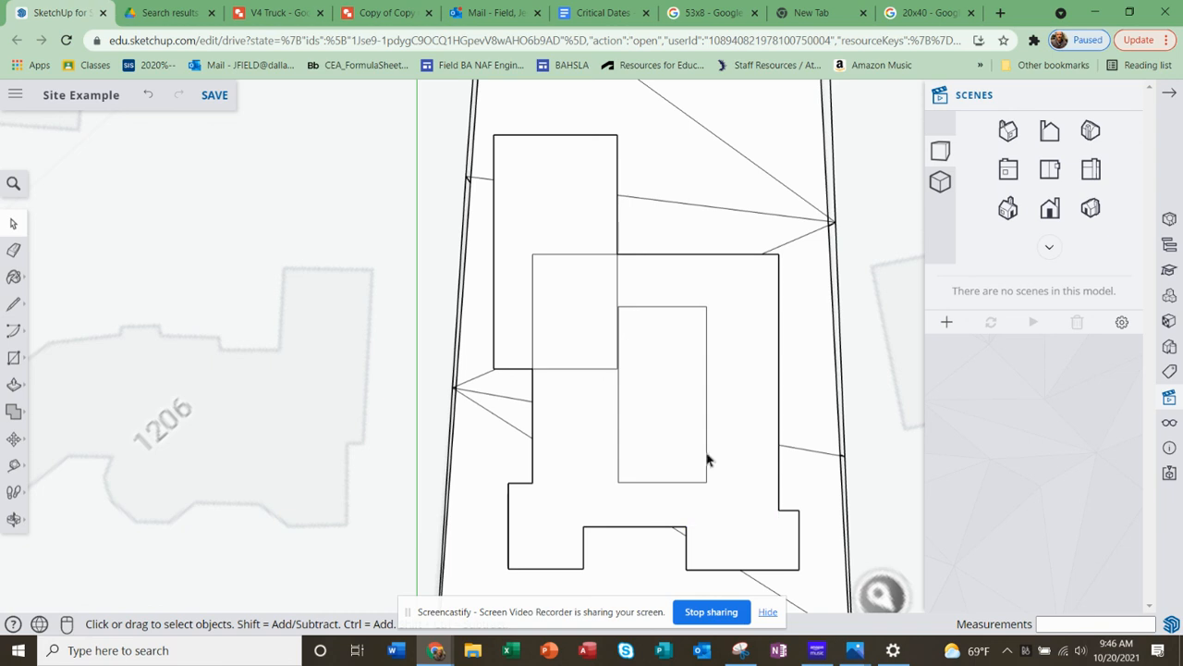
pyautogui.press('Delete')
pyautogui.press('Delete')
pyautogui.press('Delete')
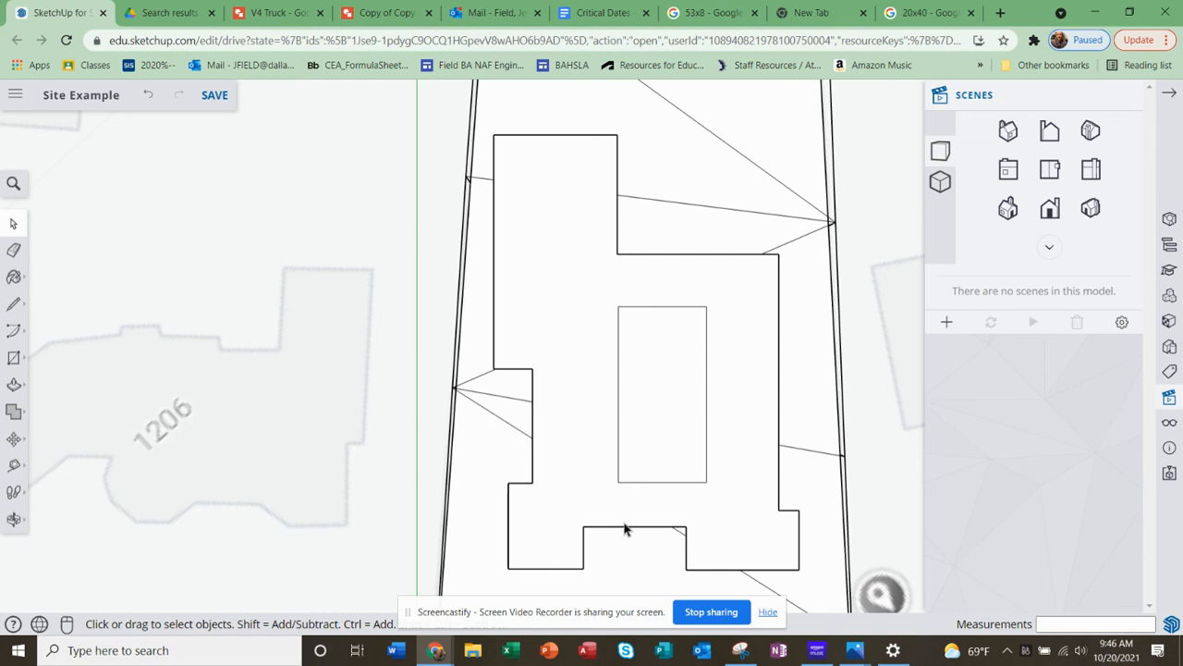
# Move the inner rectangle's left edge further left to widen it
pyautogui.click(14, 439)
pyautogui.click(624, 380)
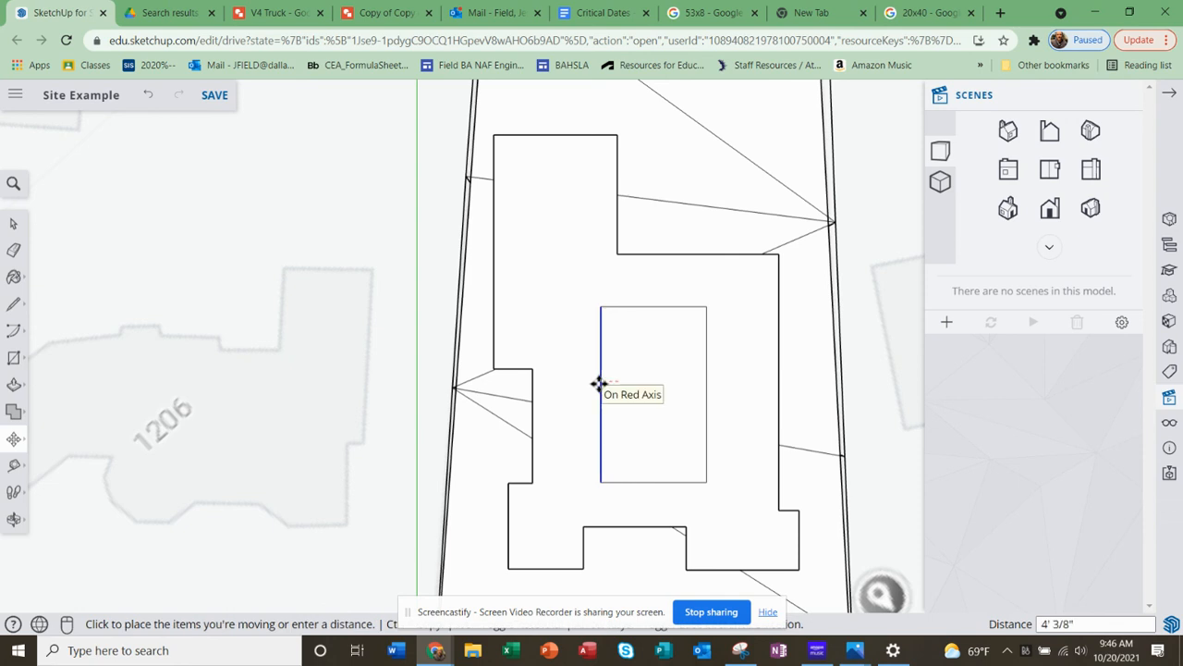
pyautogui.click(597, 385)
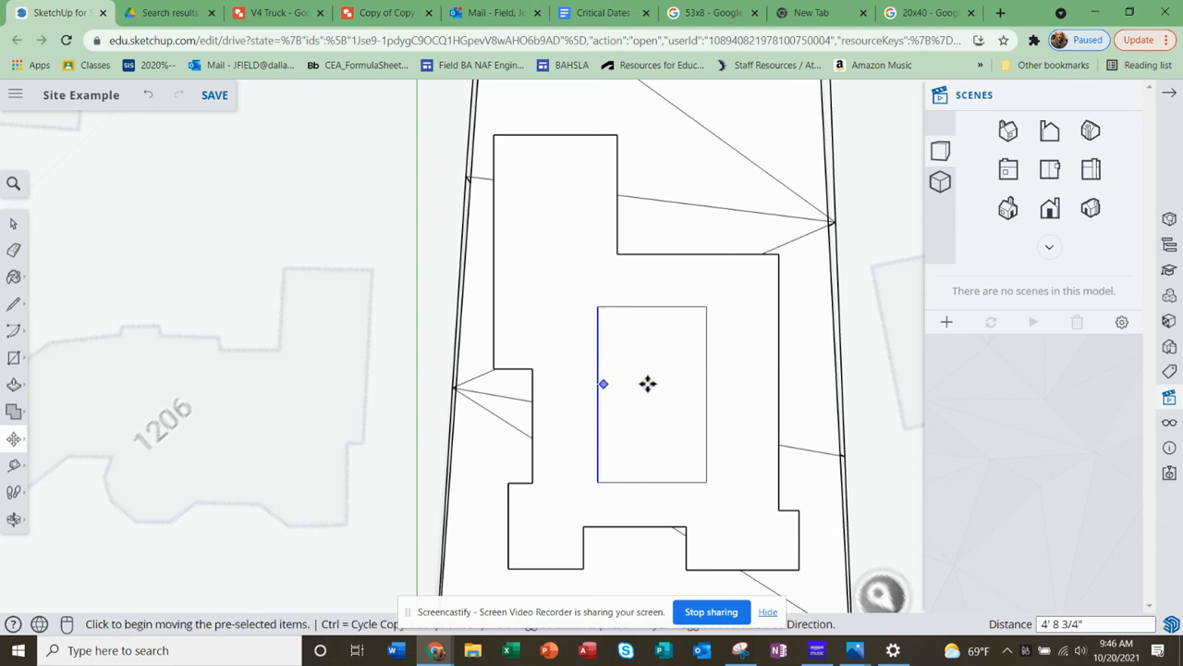
pyautogui.click(707, 387)
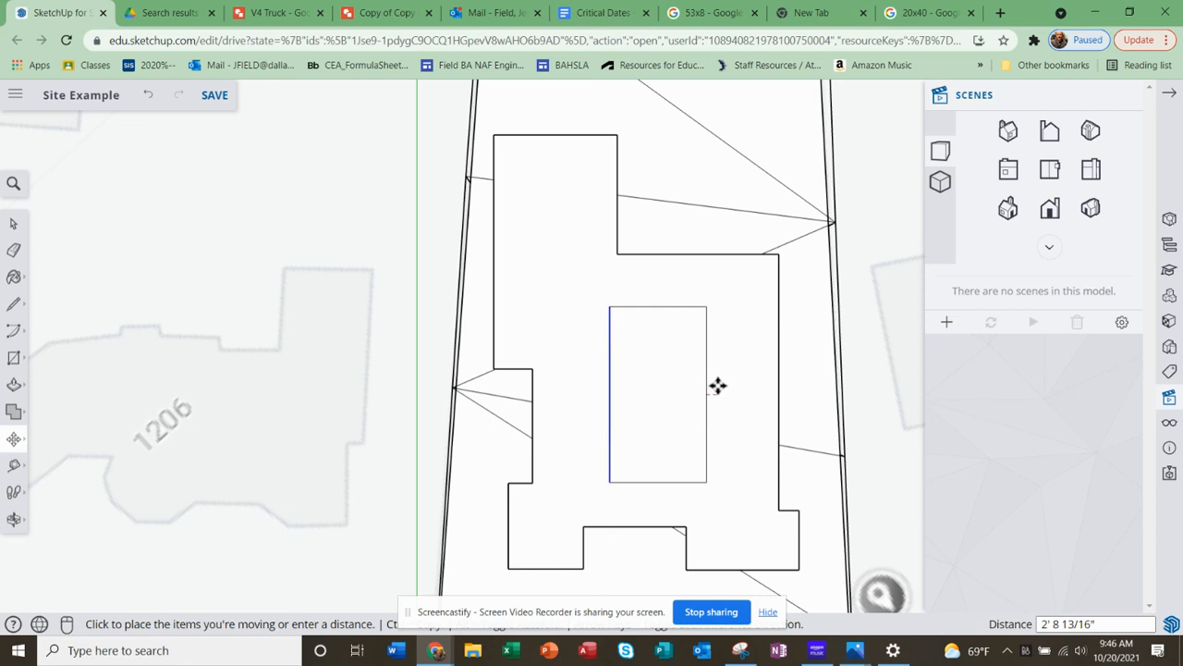
pyautogui.click(707, 388)
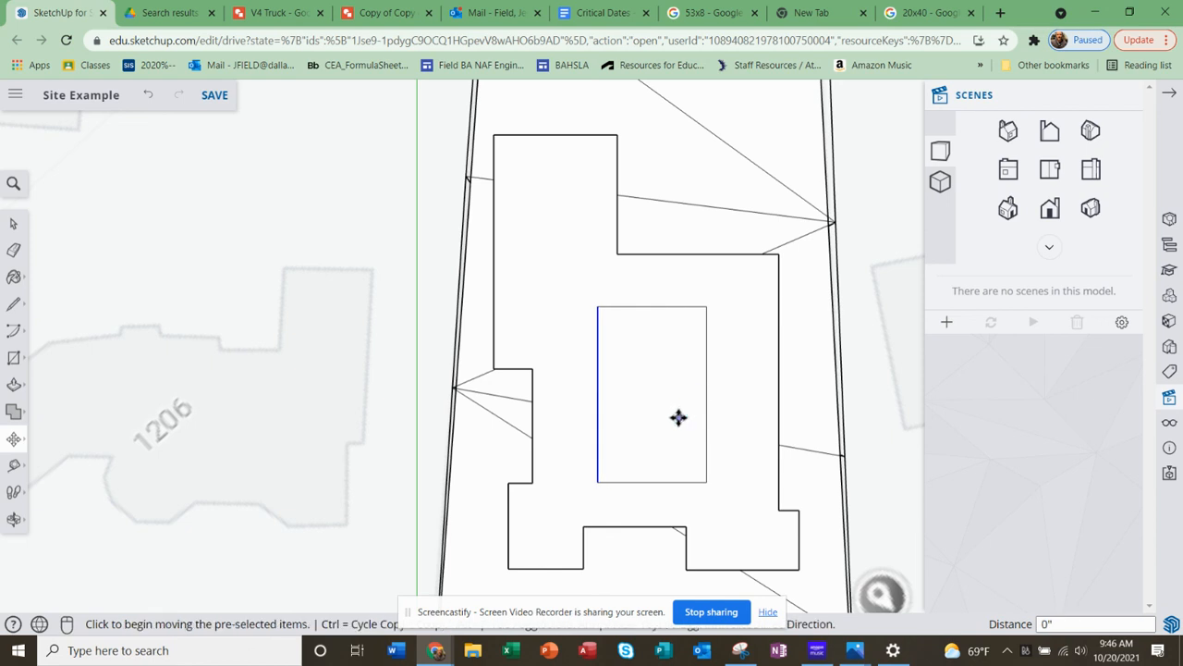
pyautogui.press('Escape')
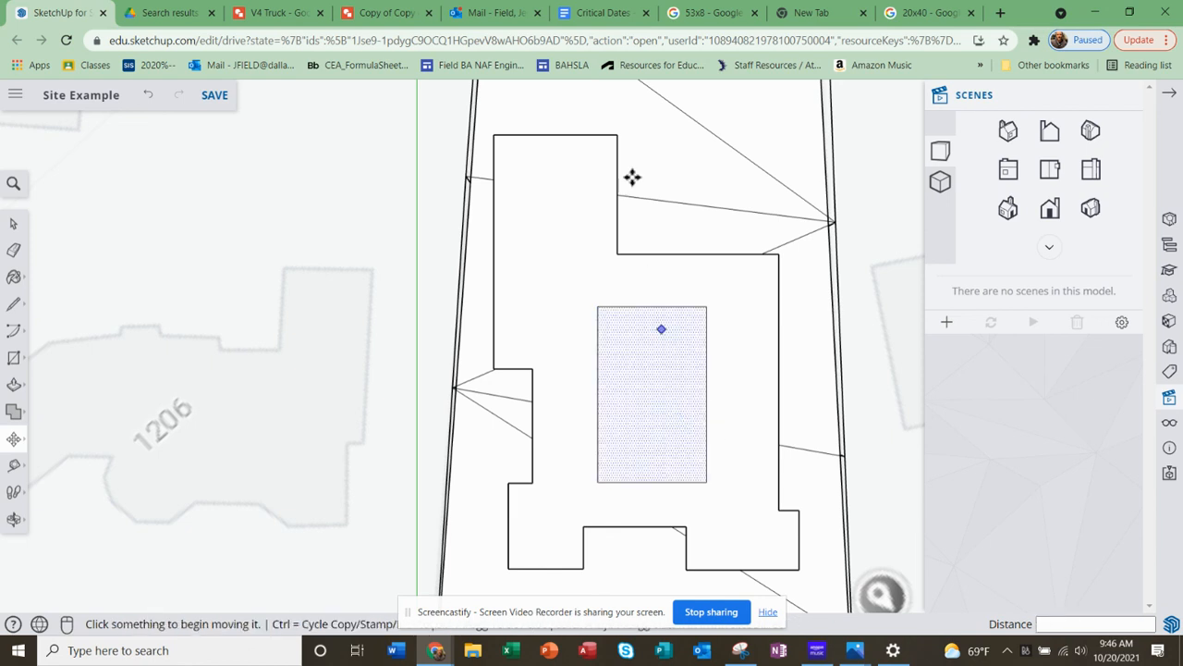
# Lower the outline's top edge about 4 feet and view the footprint in perspective
pyautogui.click(571, 141)
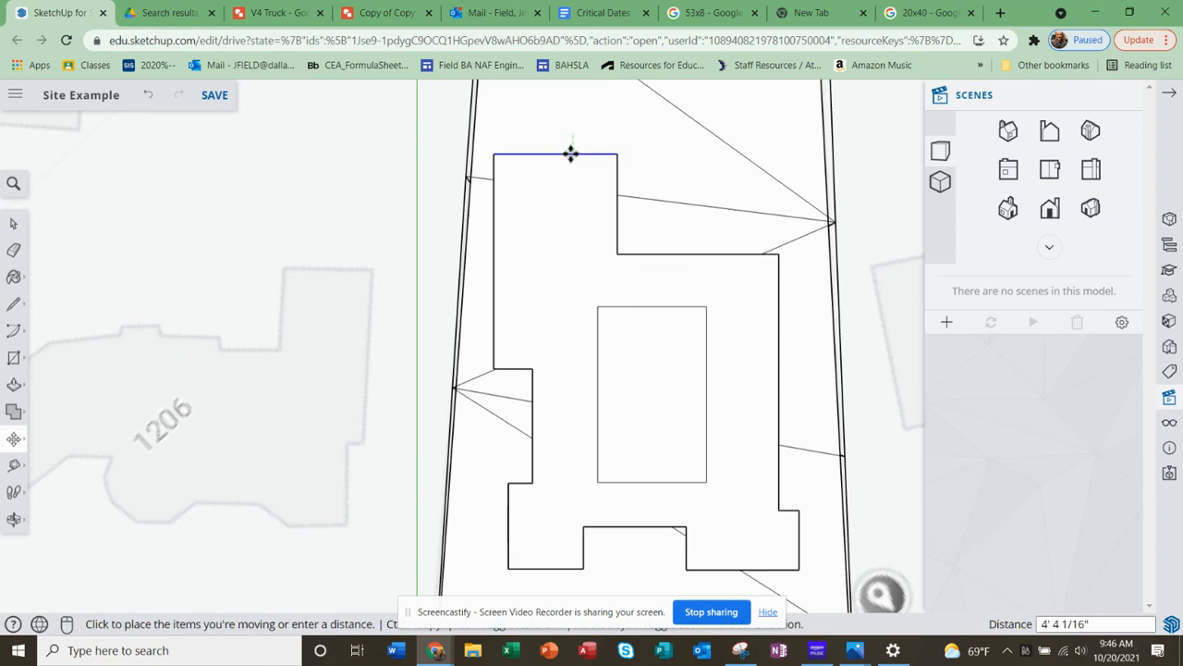
pyautogui.click(570, 157)
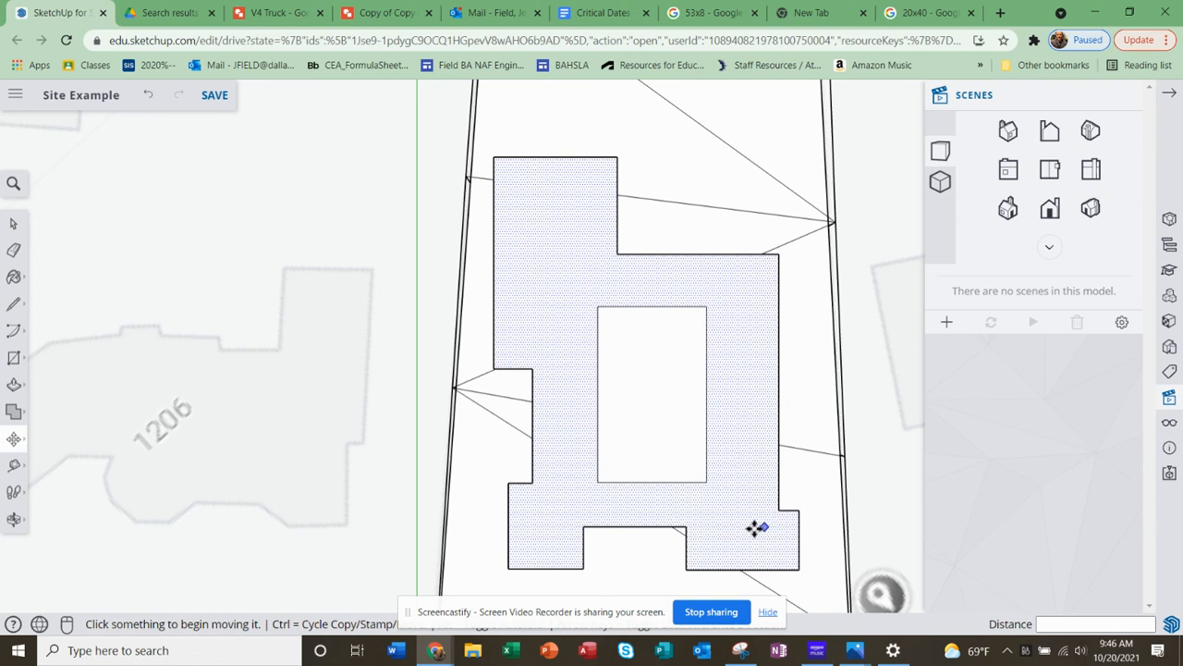
pyautogui.moveTo(702, 509); pyautogui.dragTo(555, 303, button='middle')
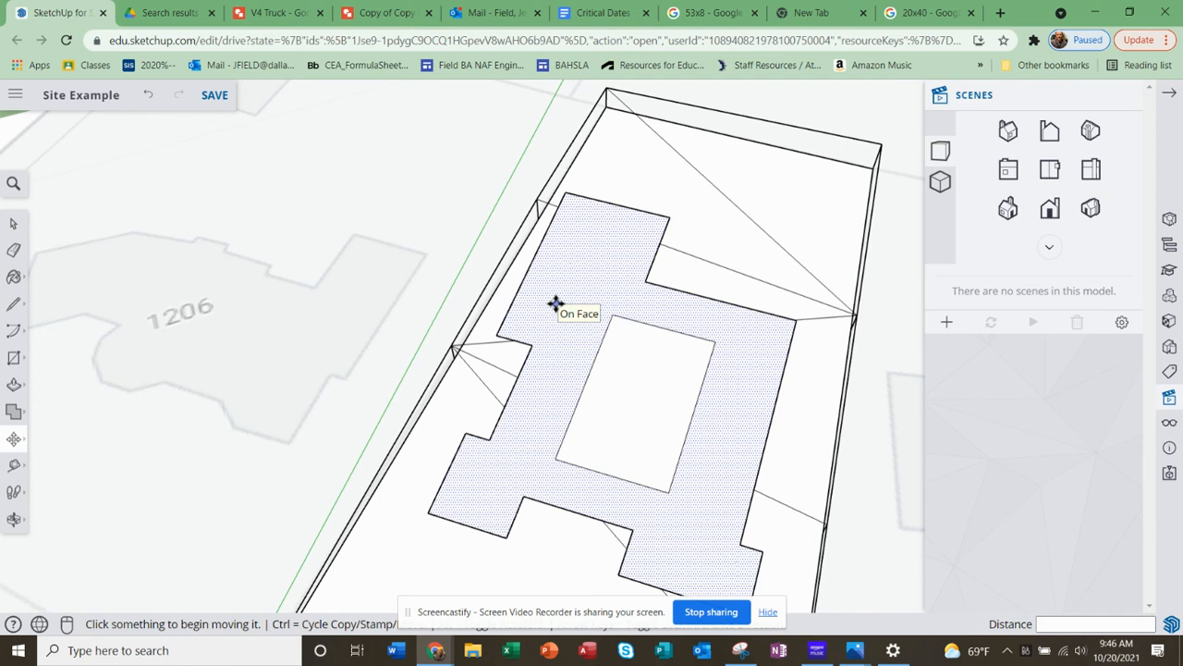
# Measure the lower-left edge of the building outline with Tape Measure, about 17' 5/8"
pyautogui.moveTo(17, 441)
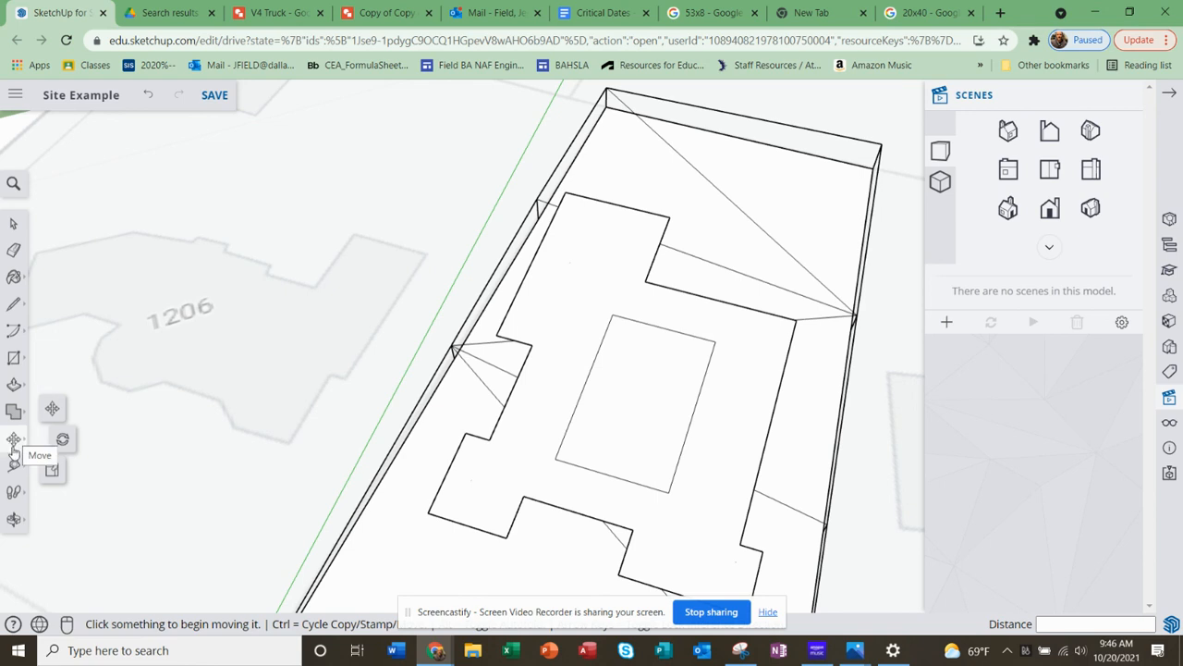
pyautogui.click(14, 465)
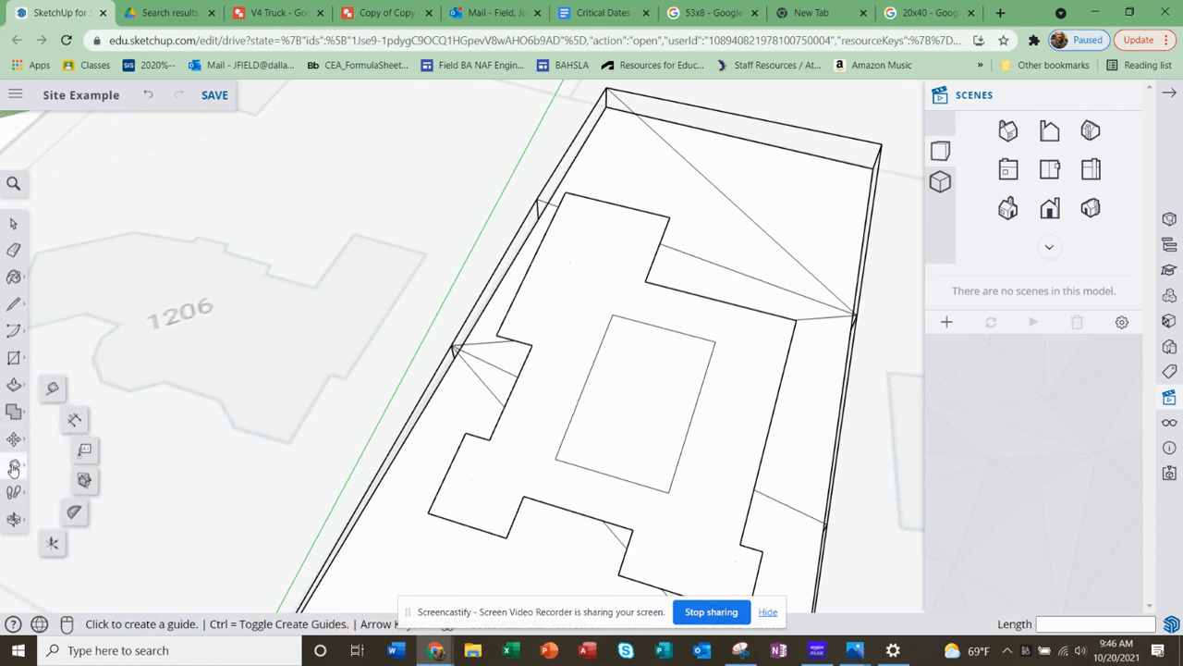
pyautogui.click(54, 394)
pyautogui.click(508, 536)
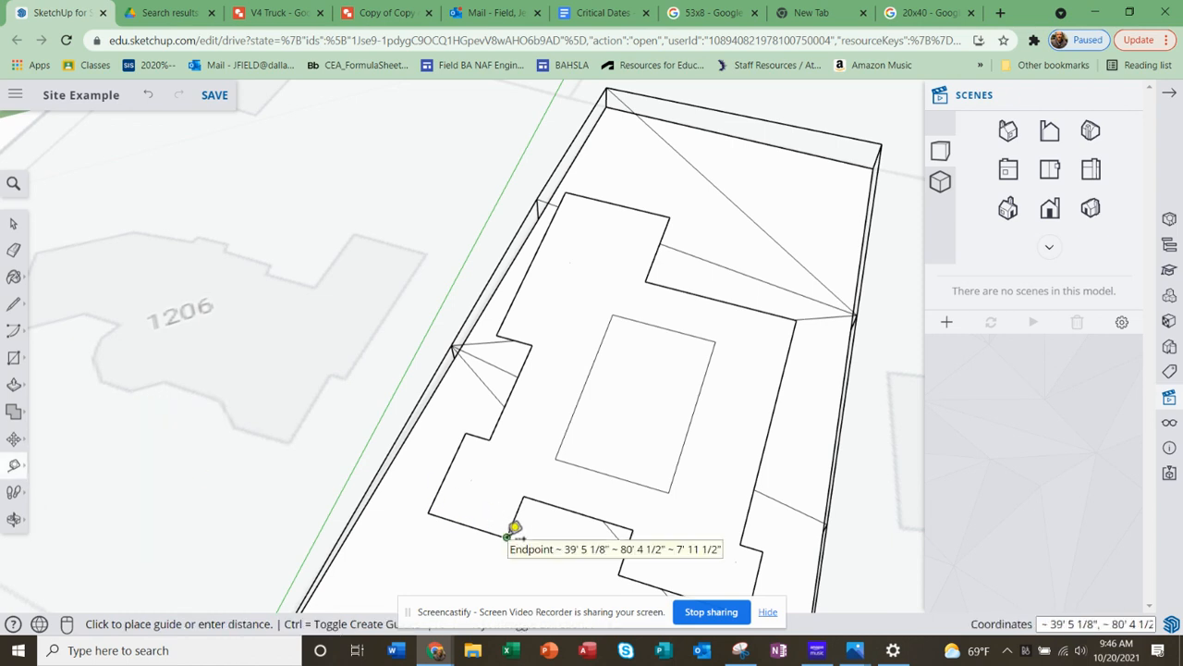
pyautogui.click(428, 510)
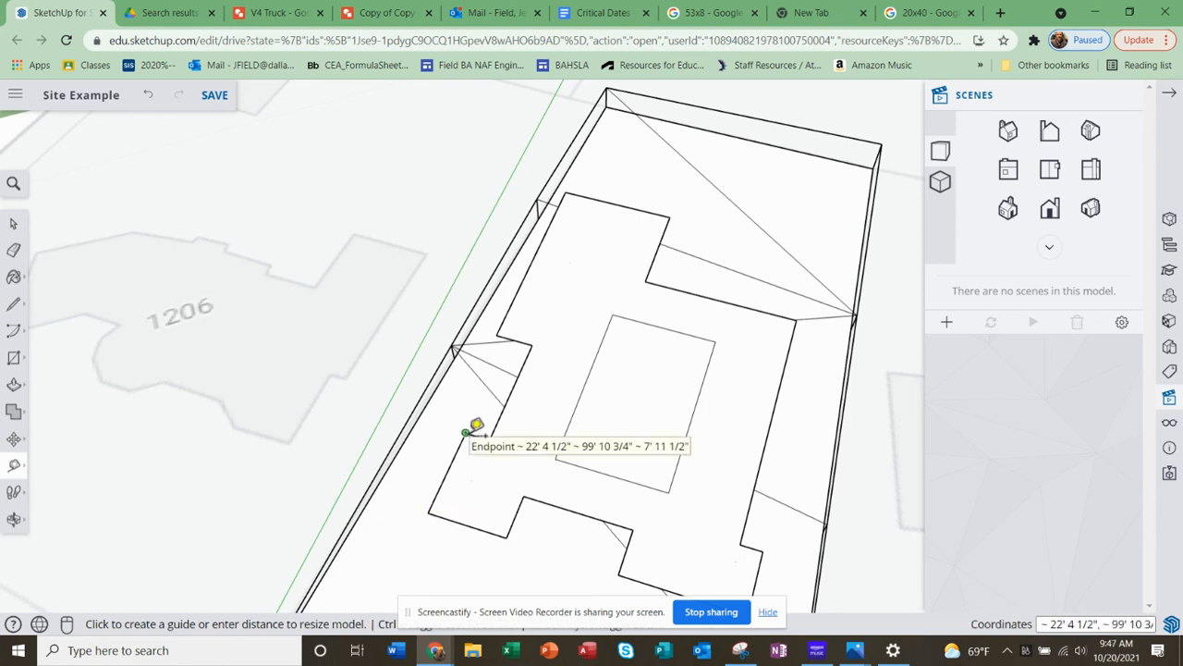
# Check the 20x40 calculator results in the browser, then return to the SketchUp model
pyautogui.click(1002, 13)
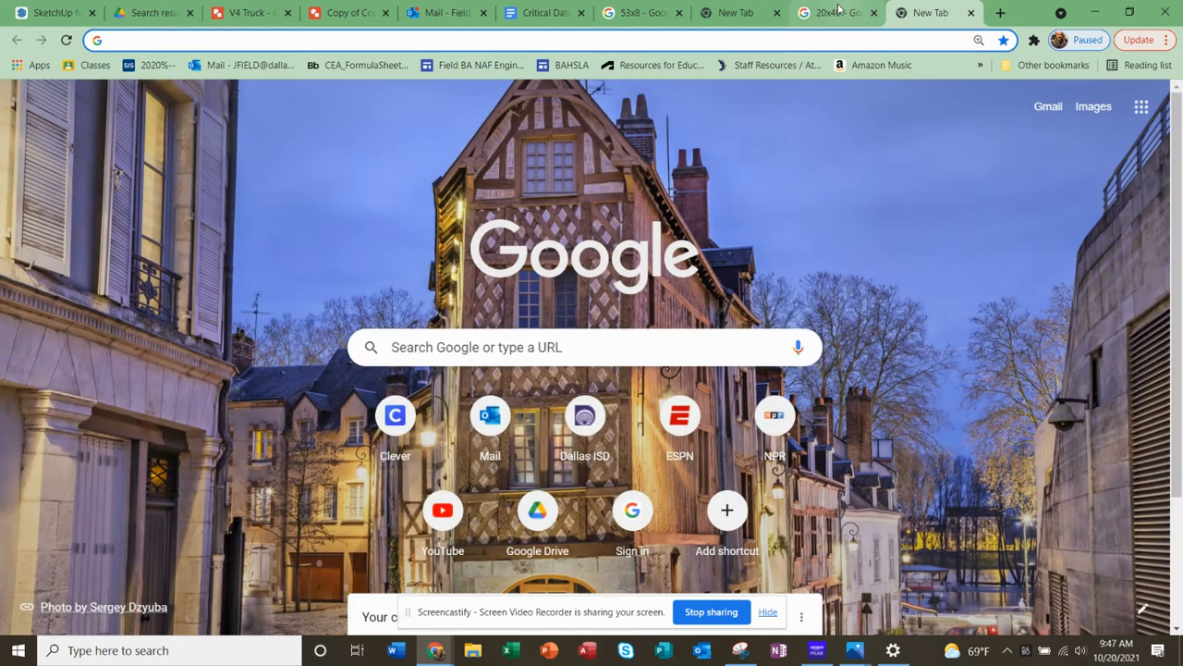
pyautogui.click(835, 13)
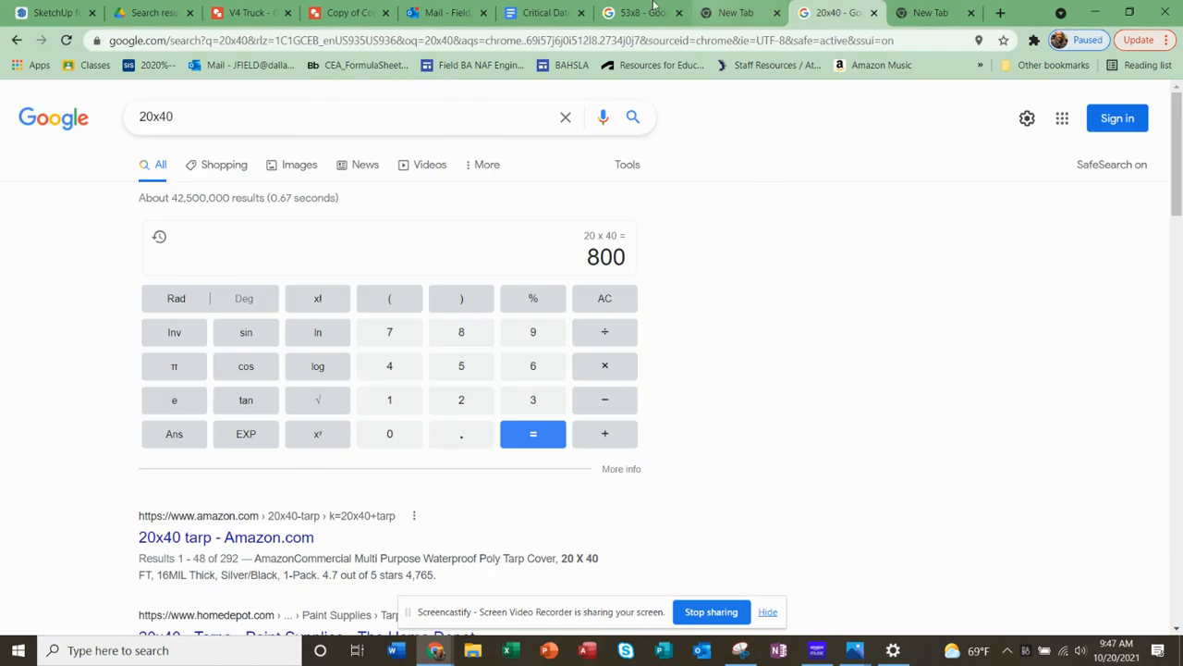
pyautogui.click(62, 11)
pyautogui.moveTo(693, 502); pyautogui.dragTo(536, 468, button='middle')
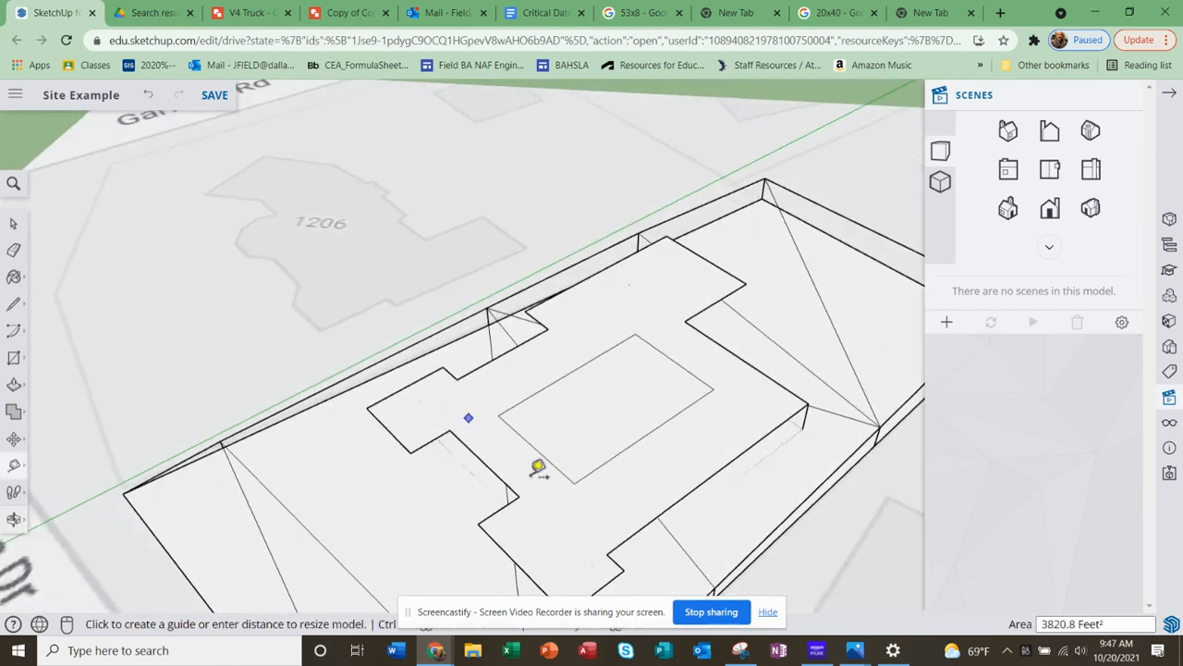
# Orbit down to a low angle over the street map and go back to Select
pyautogui.moveTo(669, 536); pyautogui.dragTo(694, 428, button='middle')
pyautogui.press('t')
pyautogui.scroll(-2, 610, 490)
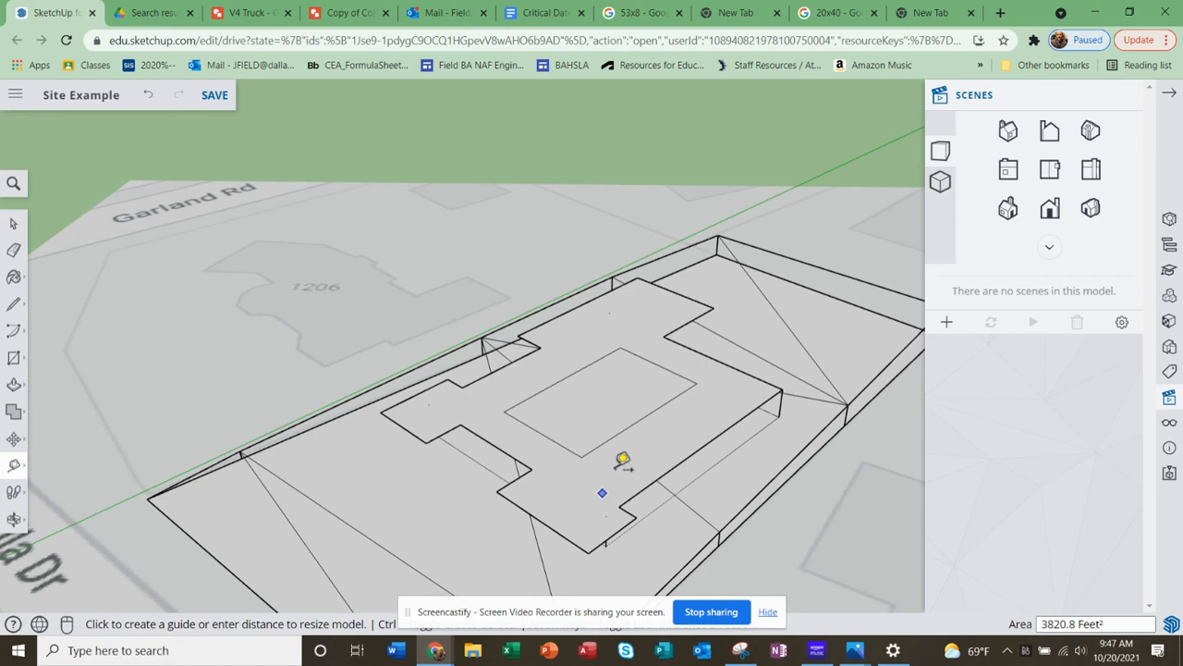
pyautogui.moveTo(606, 471); pyautogui.dragTo(444, 385, button='middle')
pyautogui.press('space')
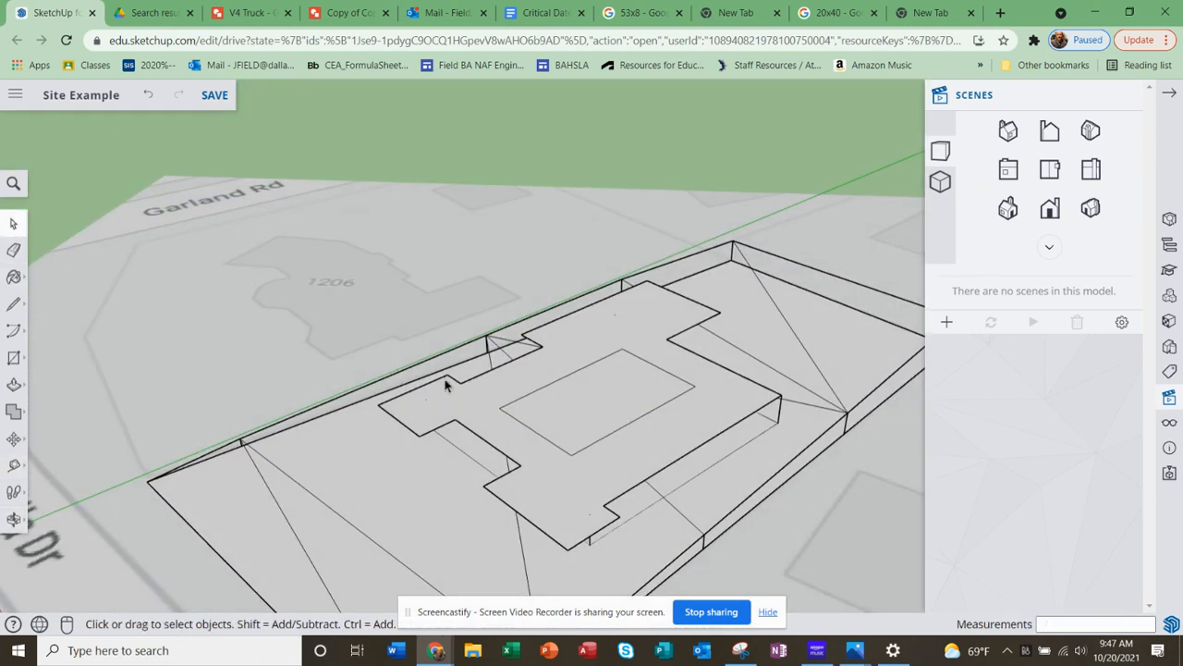
# Pick the Offset tool from the Push/Pull flyout in the left toolbar
pyautogui.click(13, 442)
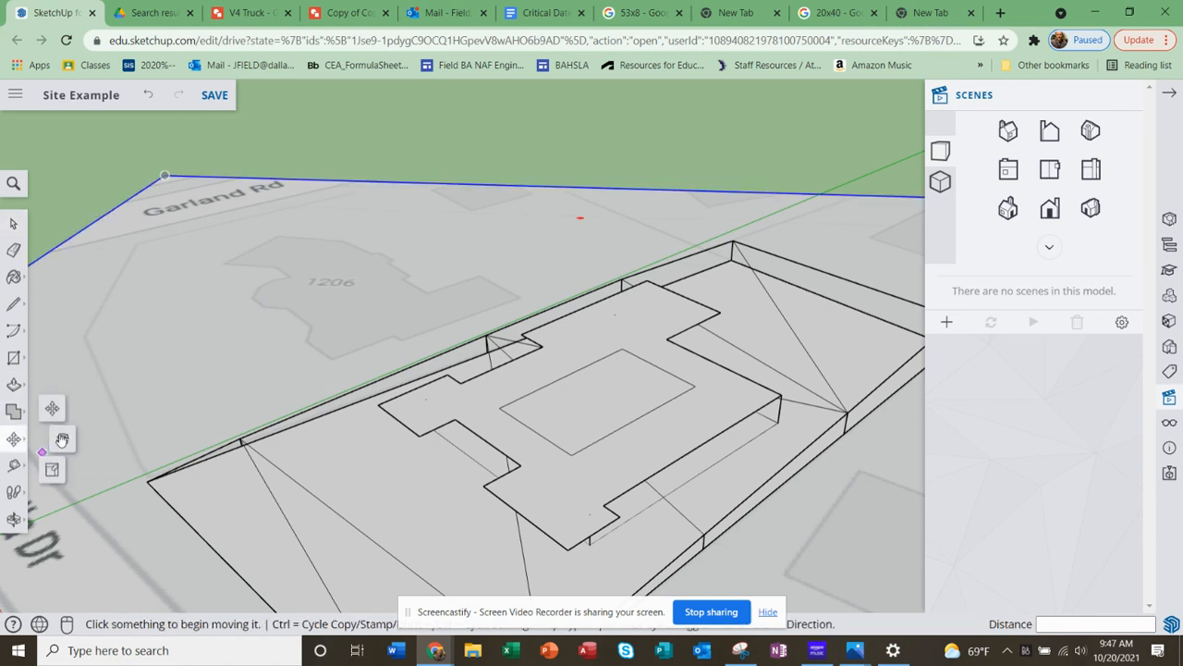
pyautogui.click(15, 467)
pyautogui.click(14, 385)
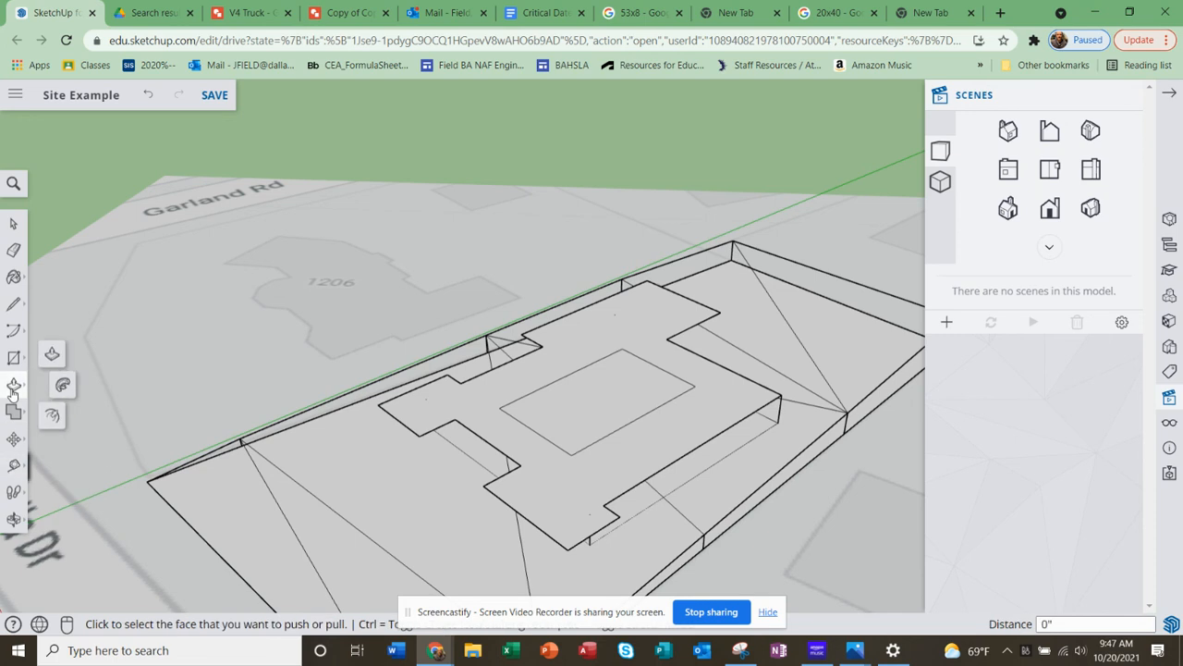
pyautogui.click(53, 415)
# Offset the building outline inward by 12"
pyautogui.click(533, 459)
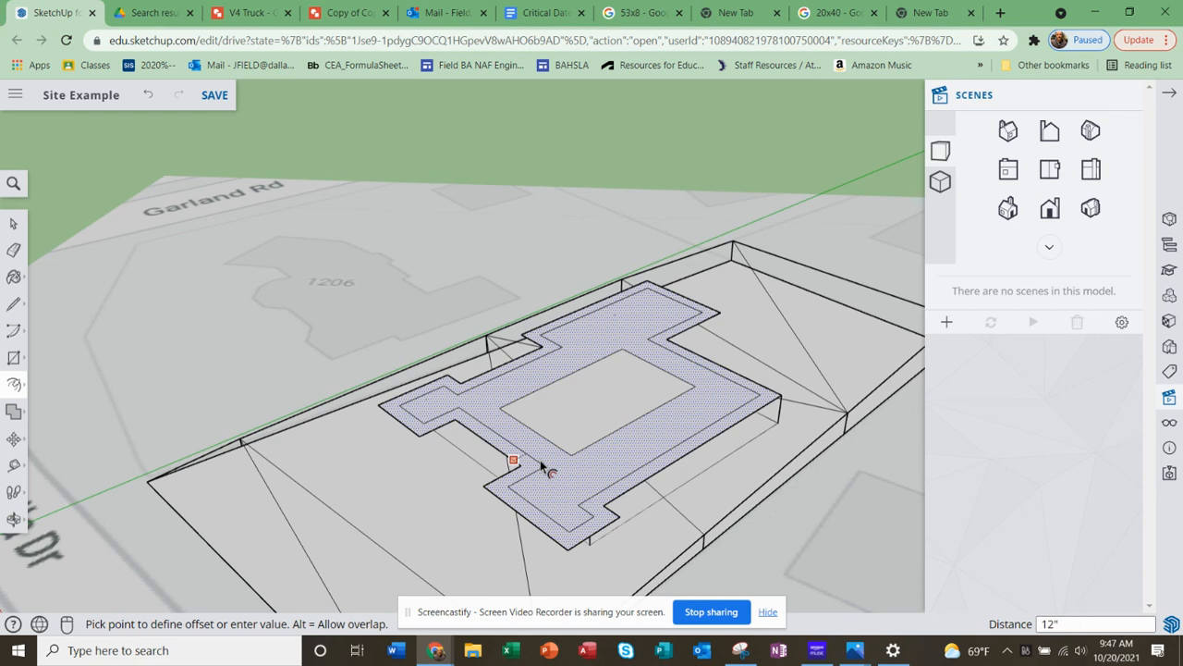
pyautogui.press('Return')
pyautogui.scroll(3, 570, 480)
pyautogui.moveTo(579, 531); pyautogui.dragTo(779, 629, button='middle')
pyautogui.scroll(2, 592, 486)
pyautogui.scroll(-2, 633, 476)
pyautogui.moveTo(658, 463)
pyautogui.mouseDown(button='middle')
pyautogui.moveTo(632, 494)
pyautogui.moveTo(660, 457)
pyautogui.mouseUp(button='middle')
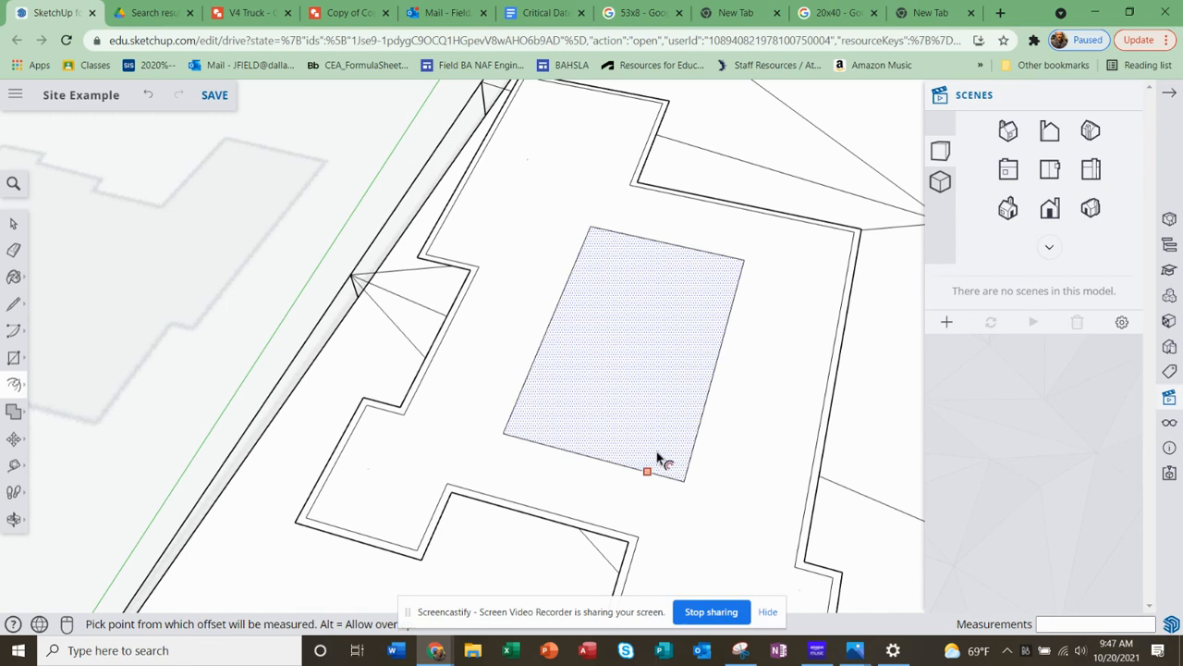
# Add a 12" offset outline around the central rectangle's edges
pyautogui.click(640, 469)
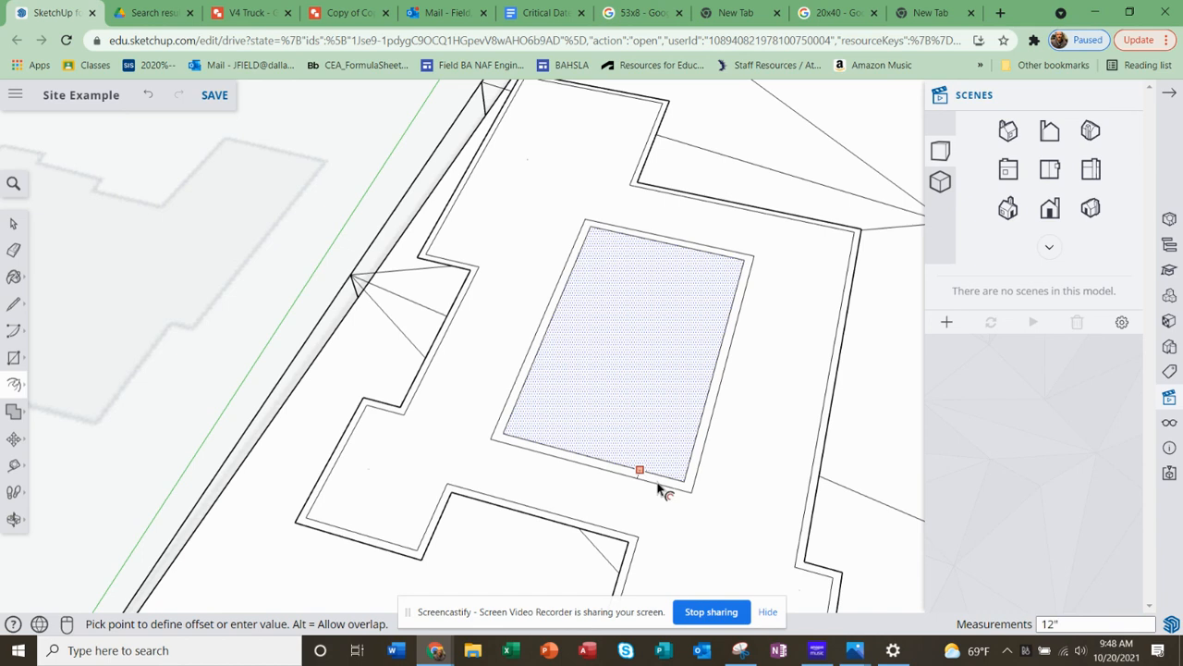
pyautogui.click(660, 490)
pyautogui.scroll(-5, 670, 467)
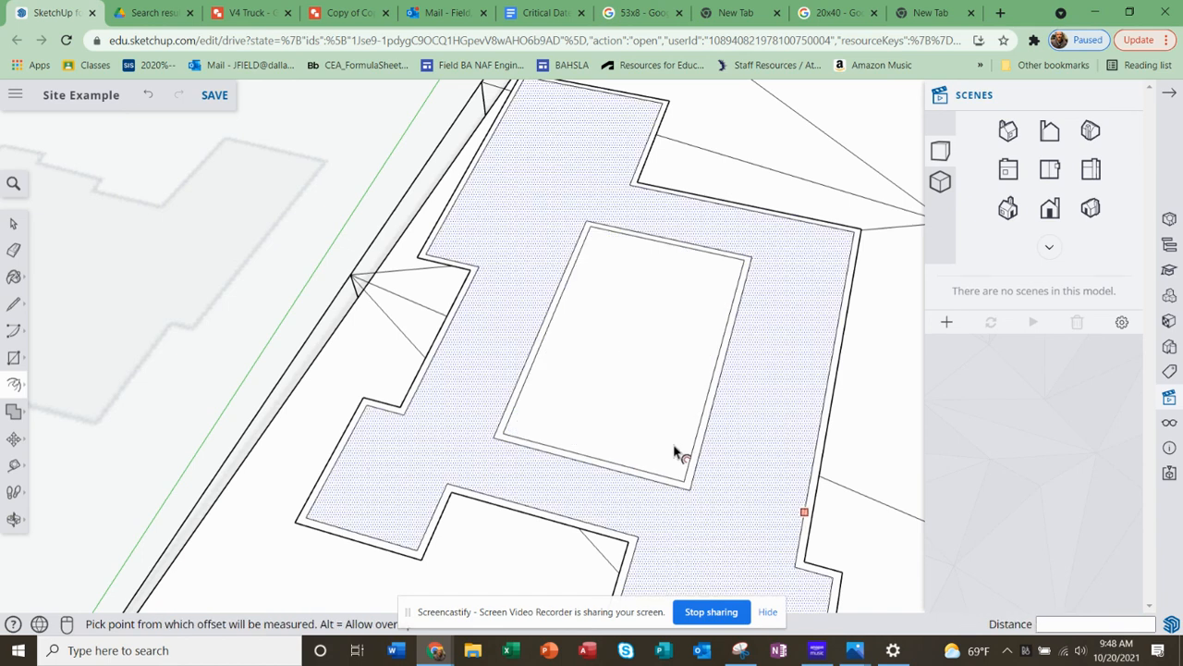
pyautogui.moveTo(684, 449); pyautogui.dragTo(549, 425, button='middle')
pyautogui.scroll(3, 636, 522)
pyautogui.moveTo(652, 511)
pyautogui.mouseDown(button='middle')
pyautogui.moveTo(570, 382)
pyautogui.moveTo(672, 518)
pyautogui.mouseUp(button='middle')
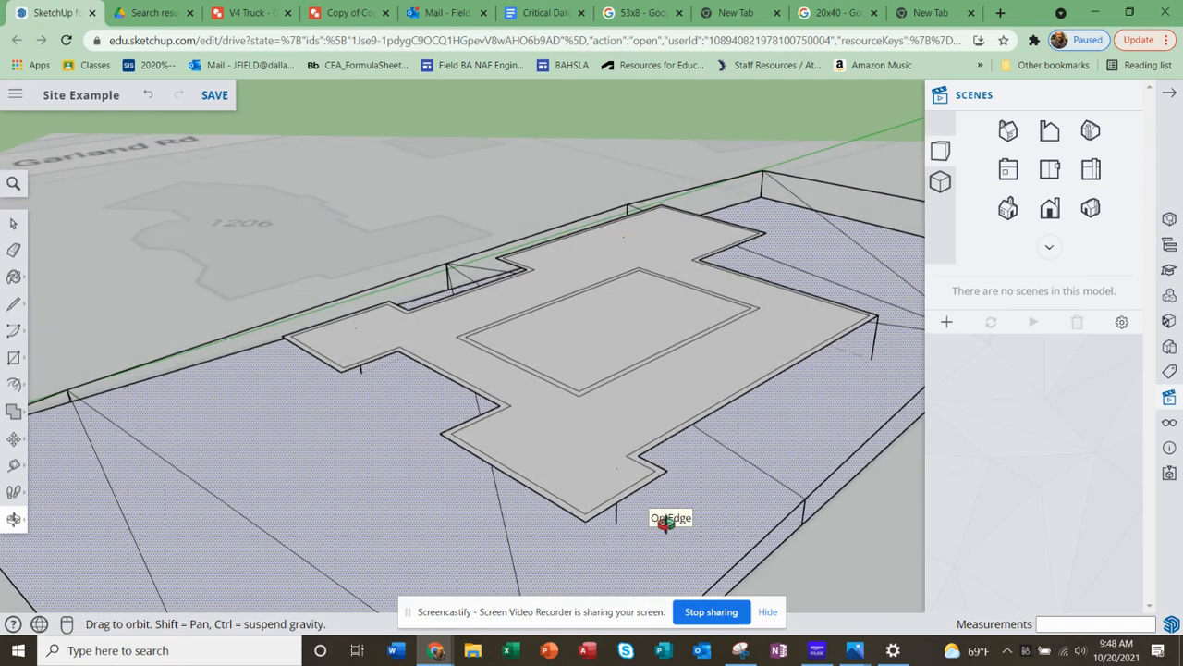
pyautogui.scroll(-2, 671, 525)
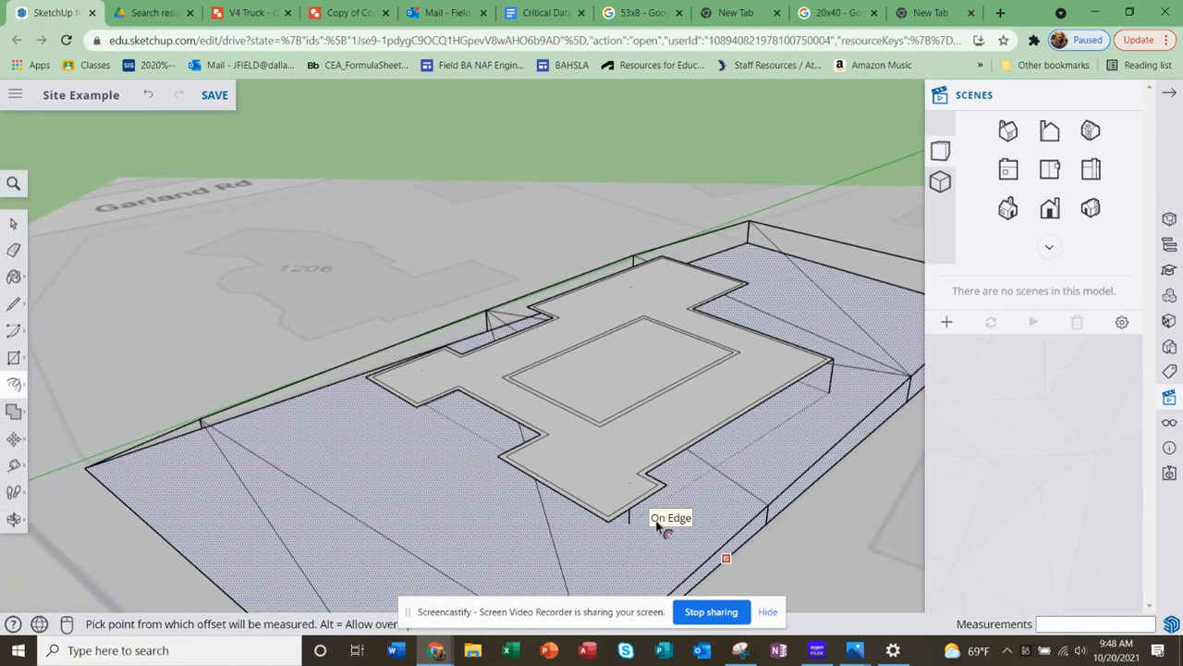
pyautogui.scroll(1, 644, 523)
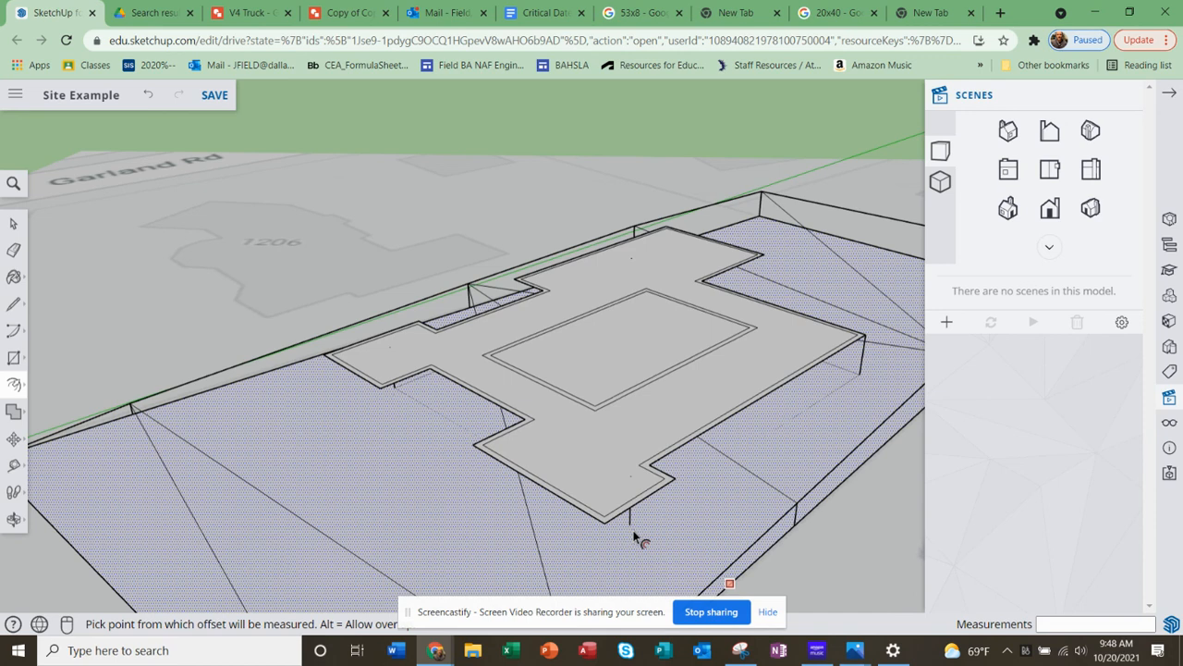
pyautogui.scroll(2, 647, 525)
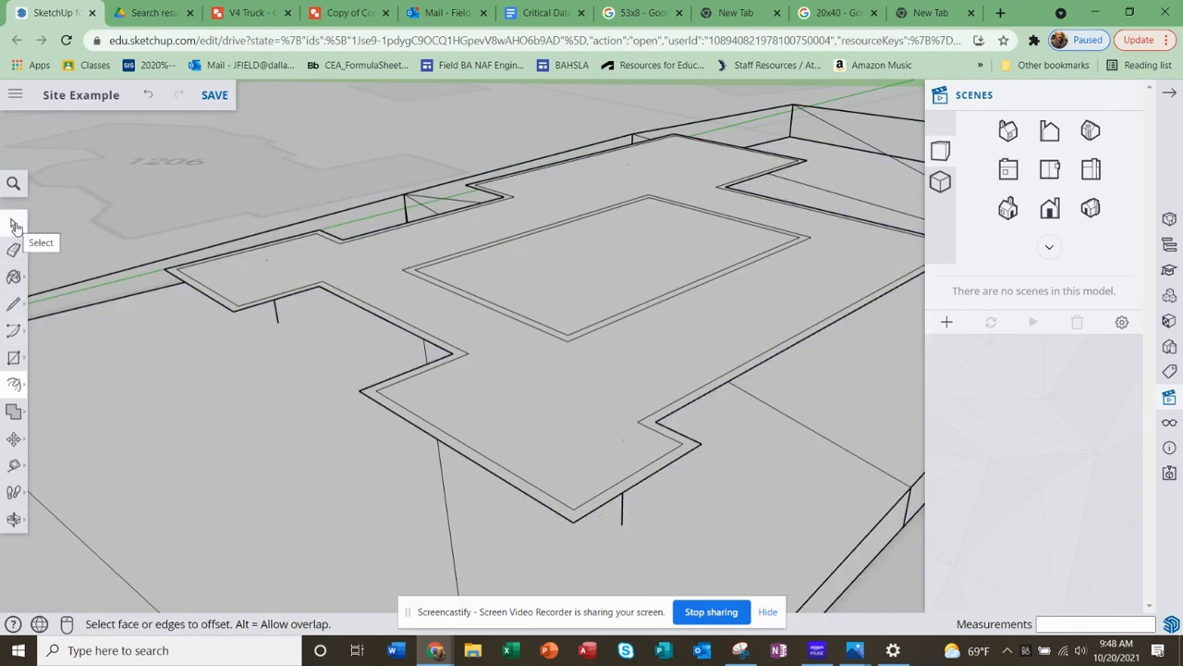
# With Push/Pull, raise the thin border strip into 8' tall walls
pyautogui.click(410, 407)
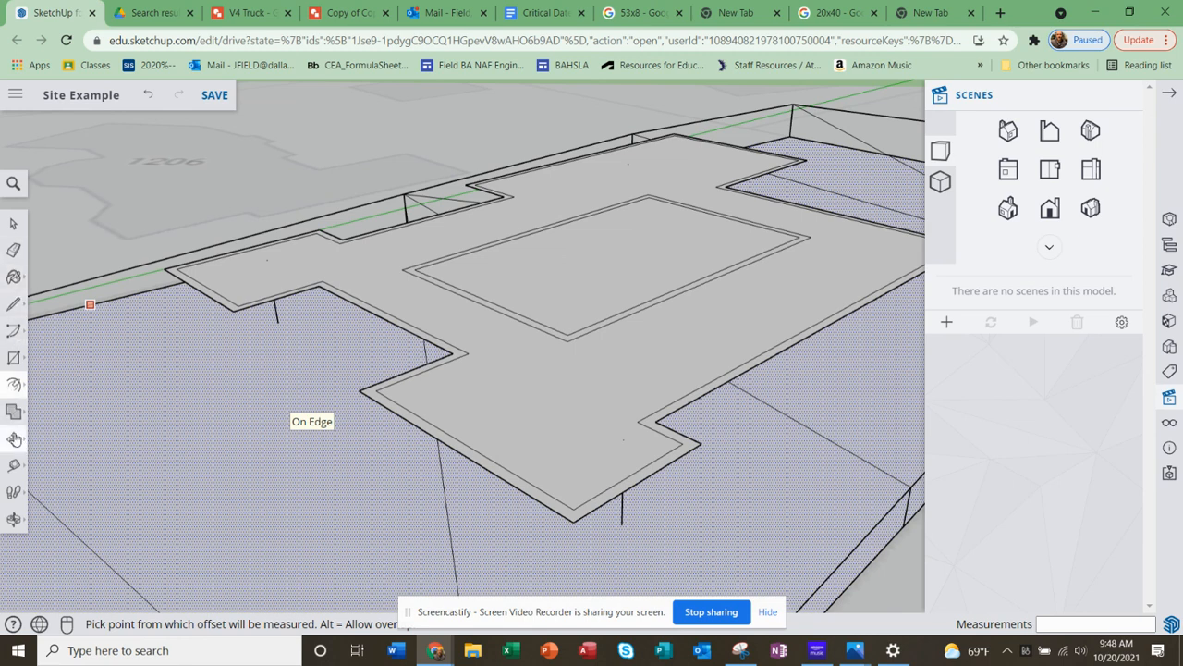
pyautogui.click(14, 385)
pyautogui.click(52, 355)
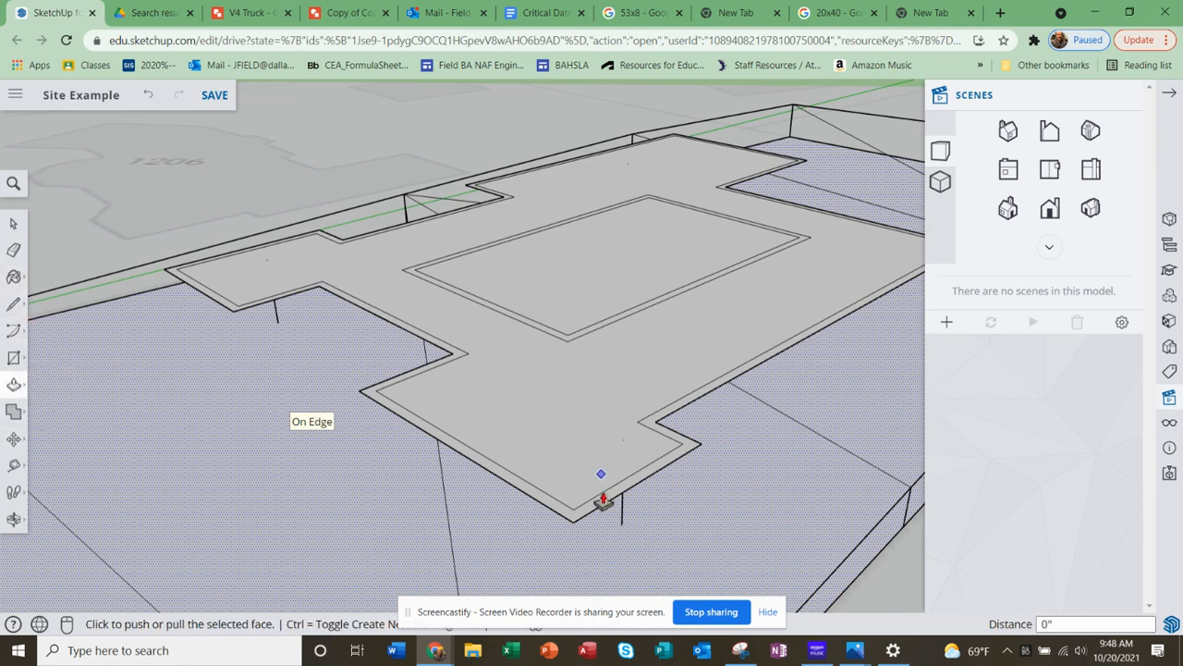
pyautogui.scroll(2, 584, 518)
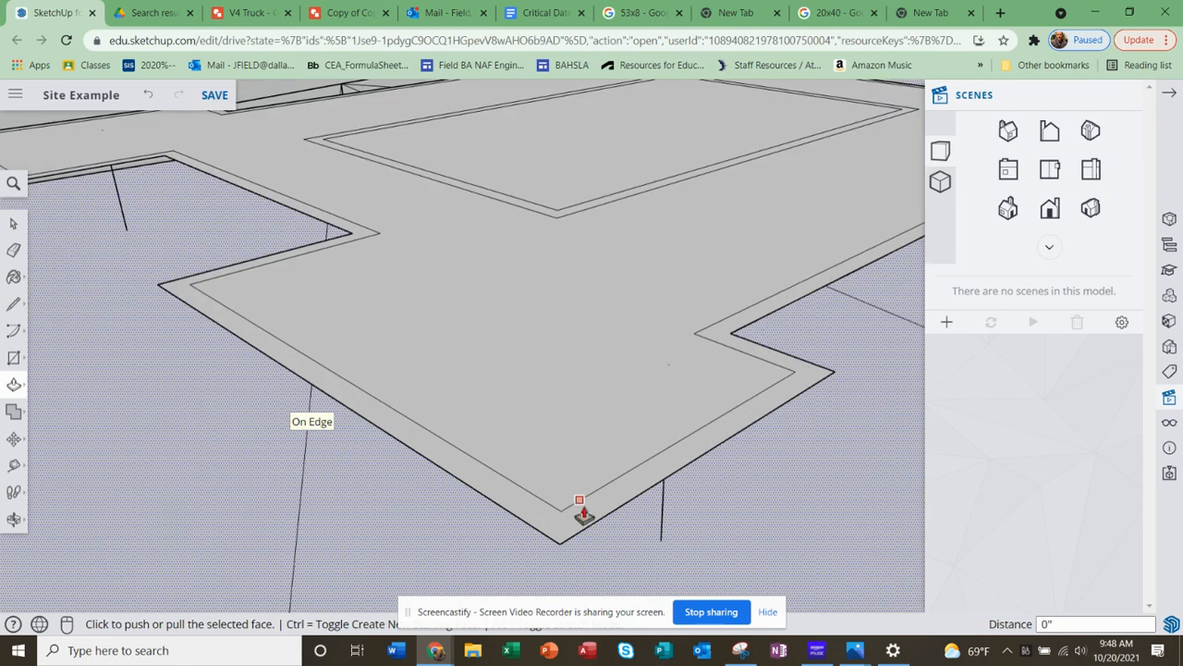
pyautogui.click(591, 512)
# Push the floor inside the walls down 7' around the raised central block
pyautogui.scroll(-3, 601, 542)
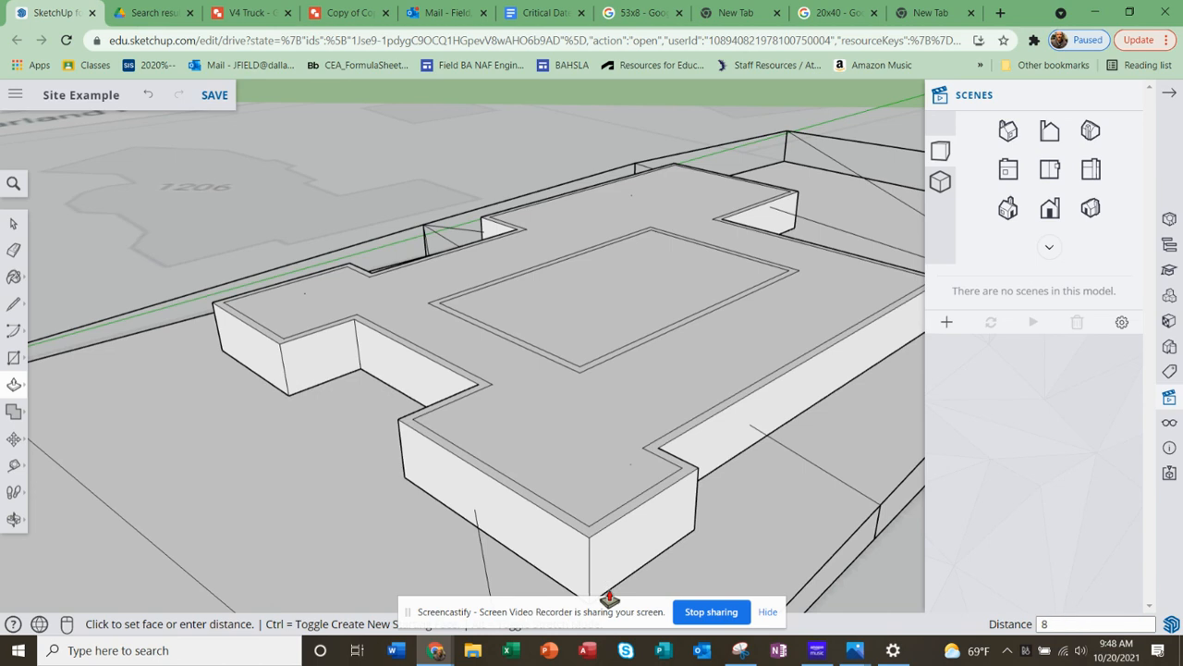
pyautogui.moveTo(639, 512); pyautogui.dragTo(581, 467, button='middle')
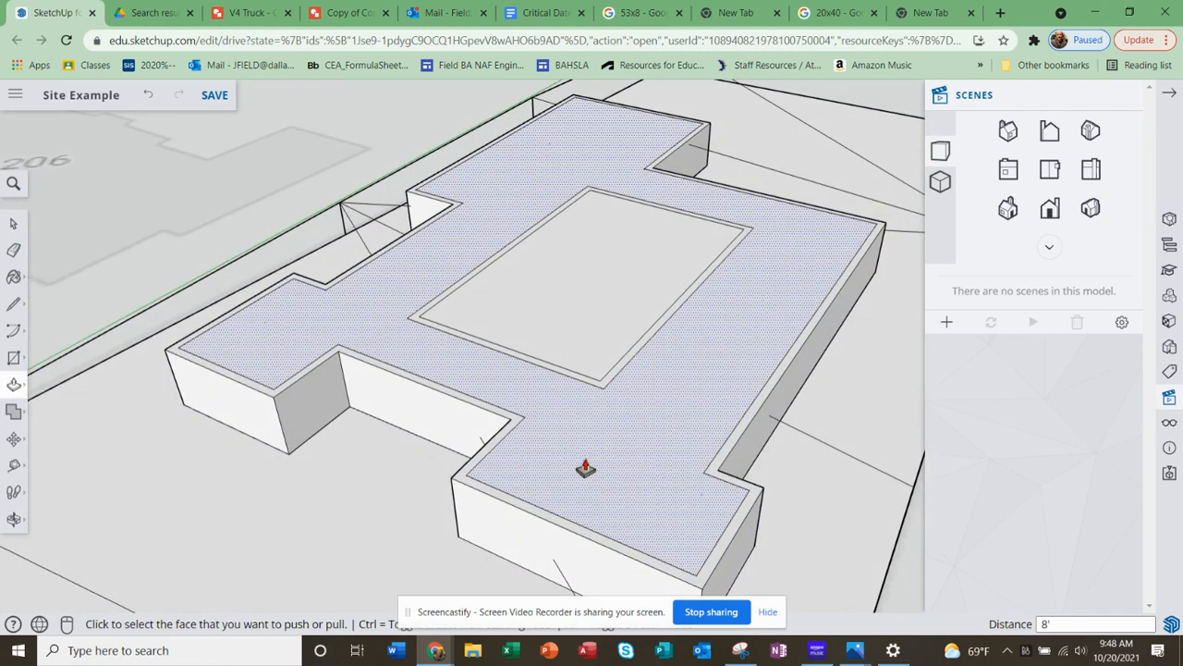
pyautogui.click(583, 469)
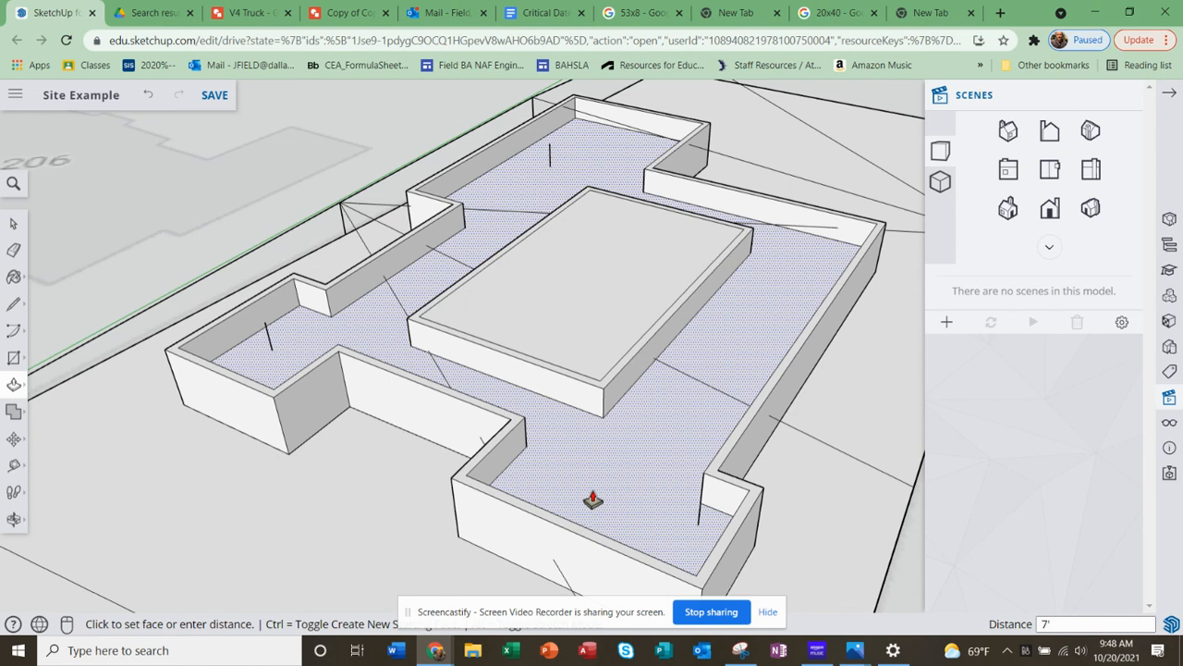
pyautogui.moveTo(637, 489); pyautogui.dragTo(571, 422, button='middle')
pyautogui.scroll(-3, 555, 443)
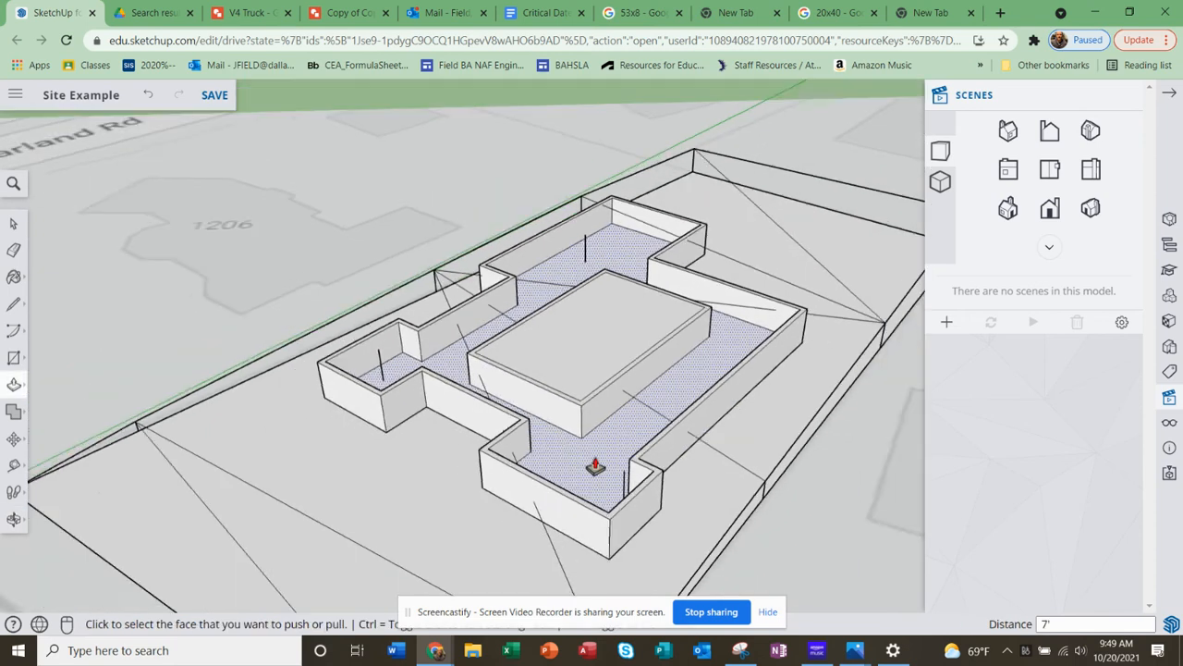
pyautogui.moveTo(635, 465); pyautogui.dragTo(512, 377, button='middle')
pyautogui.scroll(5, 512, 378)
pyautogui.moveTo(568, 423); pyautogui.dragTo(576, 401, button='middle')
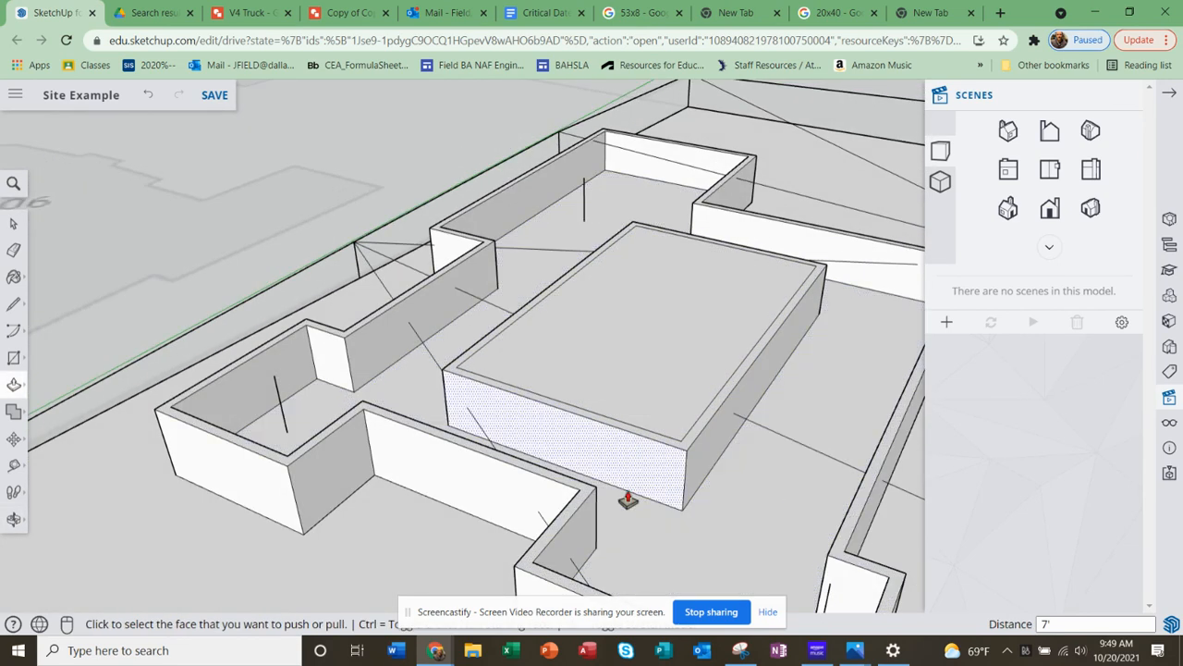
pyautogui.moveTo(563, 475); pyautogui.dragTo(708, 504, button='middle')
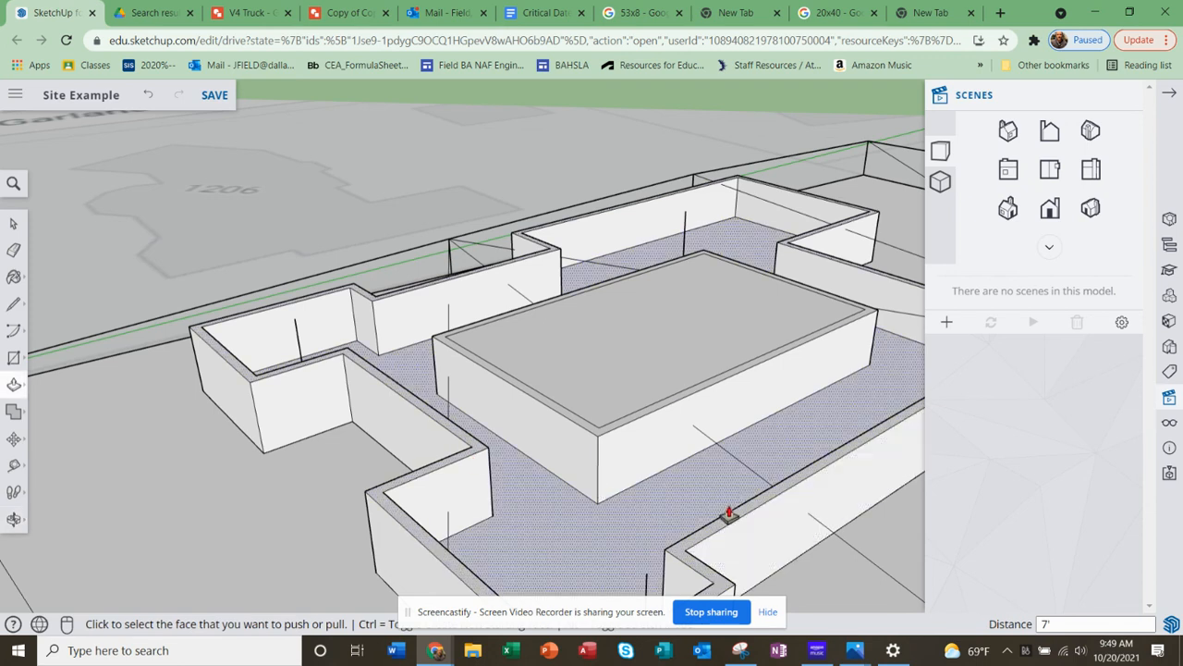
pyautogui.scroll(-2, 732, 521)
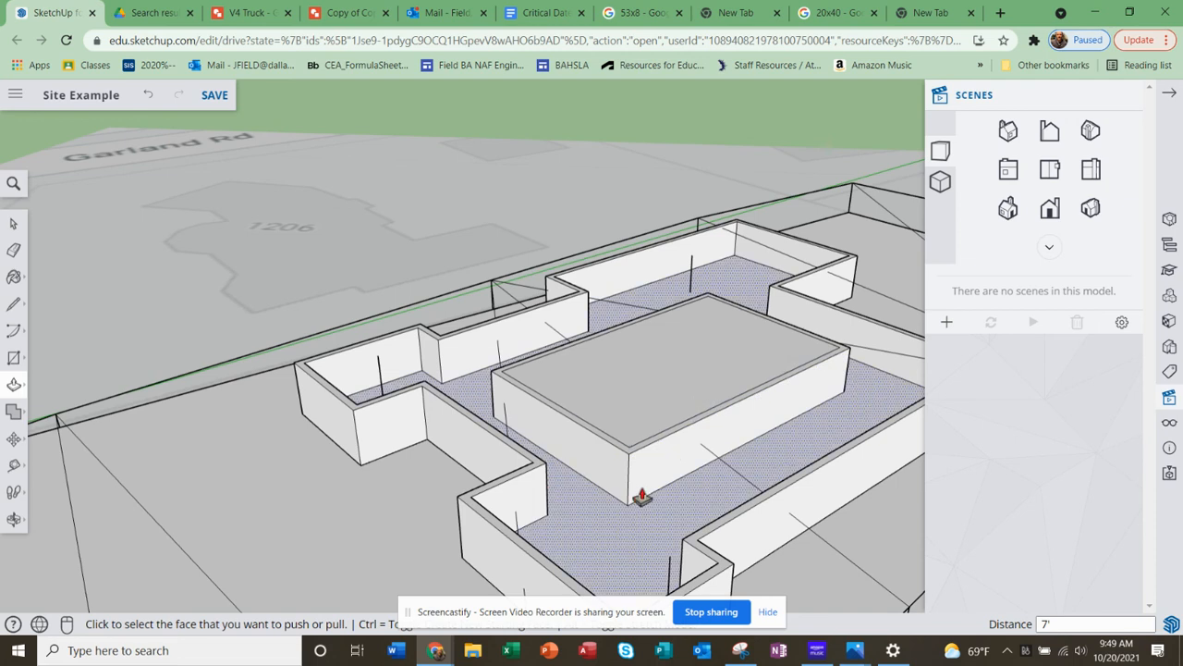
pyautogui.scroll(-3, 672, 496)
pyautogui.scroll(-4, 660, 494)
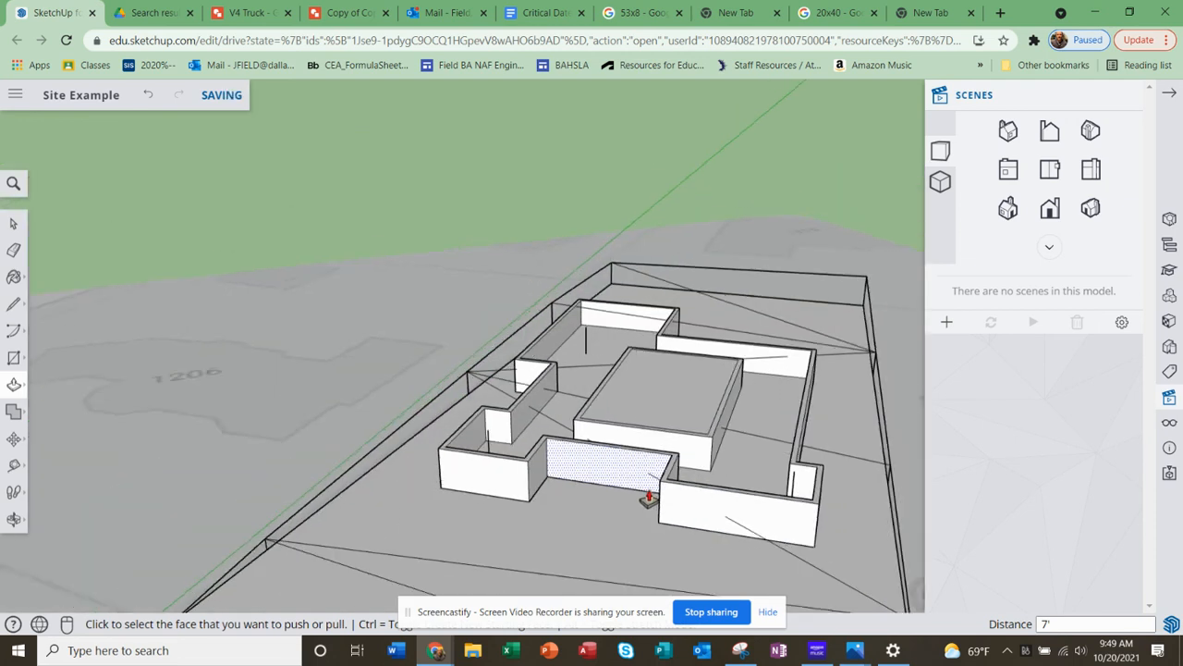
pyautogui.moveTo(629, 549)
pyautogui.mouseDown(button='middle')
pyautogui.moveTo(634, 595)
pyautogui.moveTo(634, 486)
pyautogui.moveTo(639, 520)
pyautogui.mouseUp(button='middle')
pyautogui.scroll(5, 638, 475)
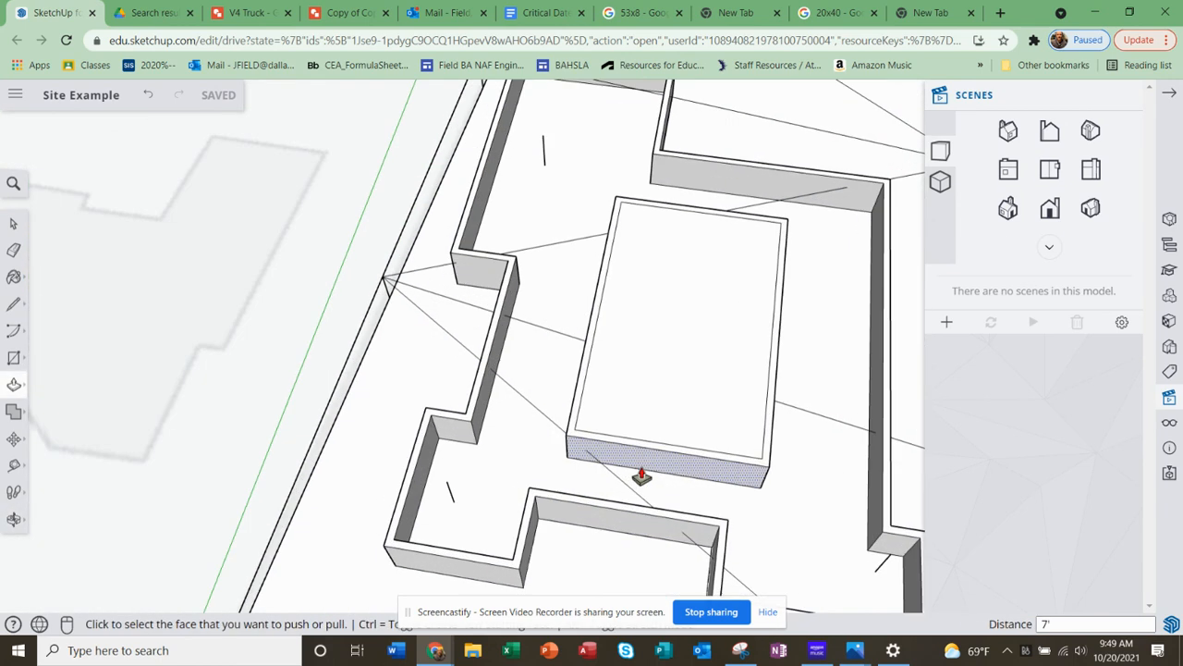
# Place Tape Measure guides from the central block to the walls, about 8' 1" and 9' 11"
pyautogui.click(14, 466)
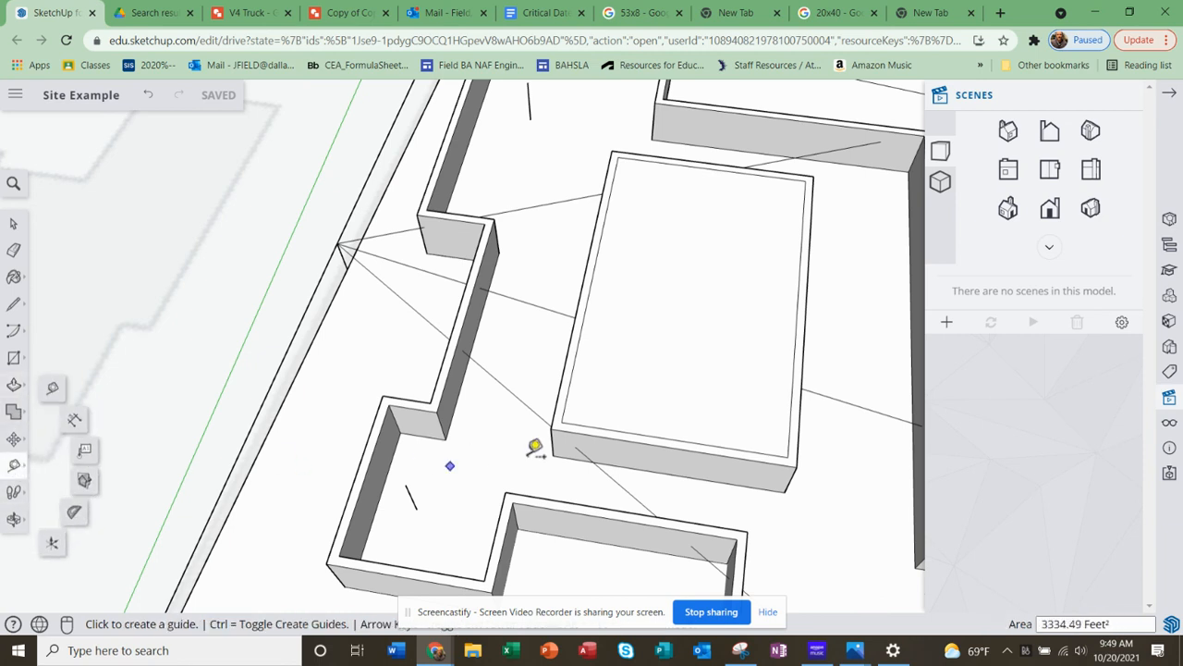
pyautogui.click(570, 431)
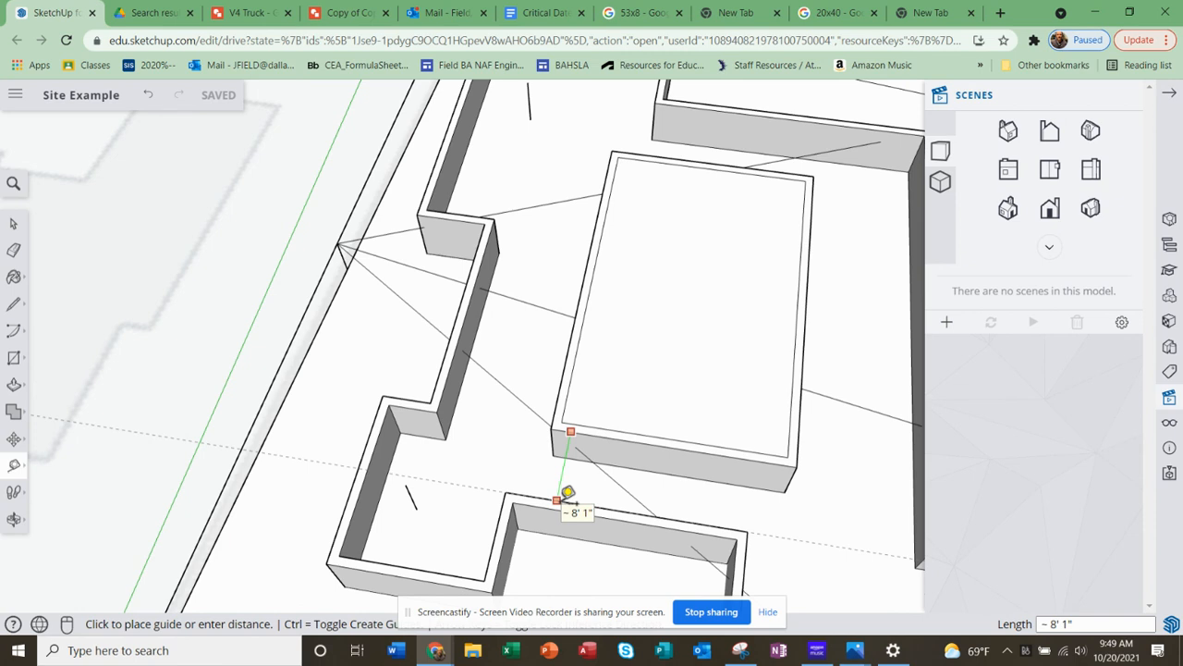
pyautogui.click(567, 493)
pyautogui.scroll(-3, 601, 490)
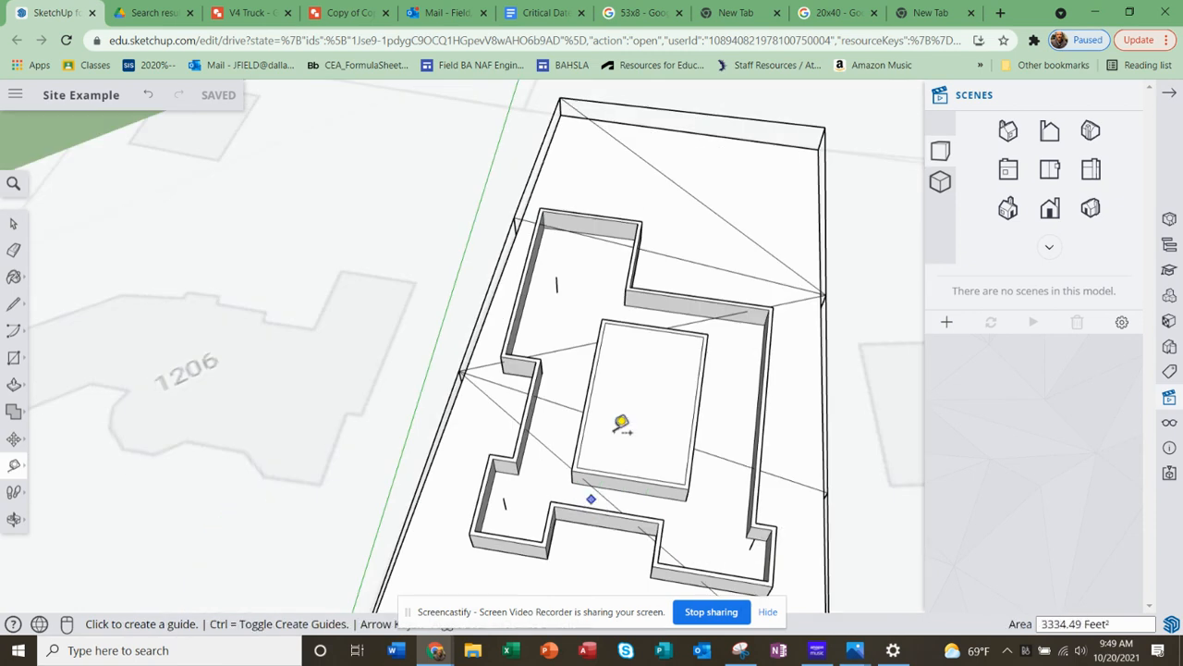
pyautogui.scroll(3, 672, 334)
pyautogui.moveTo(666, 304)
pyautogui.mouseDown(button='middle')
pyautogui.moveTo(628, 370)
pyautogui.moveTo(647, 304)
pyautogui.mouseUp(button='middle')
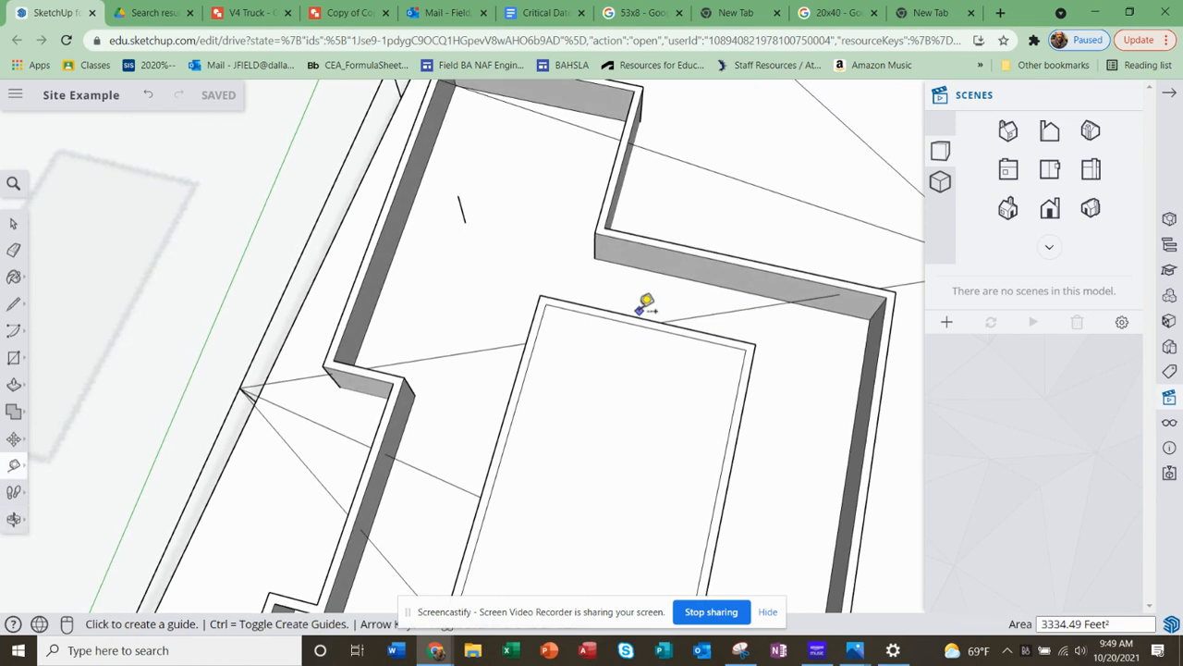
pyautogui.click(638, 316)
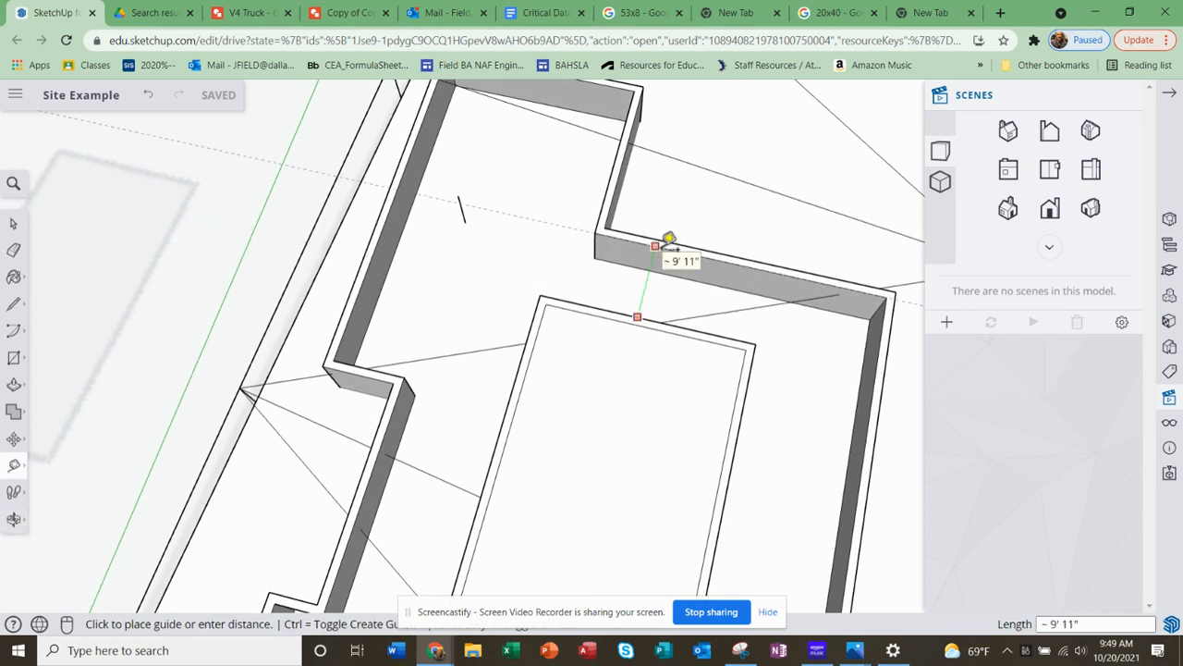
pyautogui.click(667, 240)
pyautogui.scroll(-4, 696, 381)
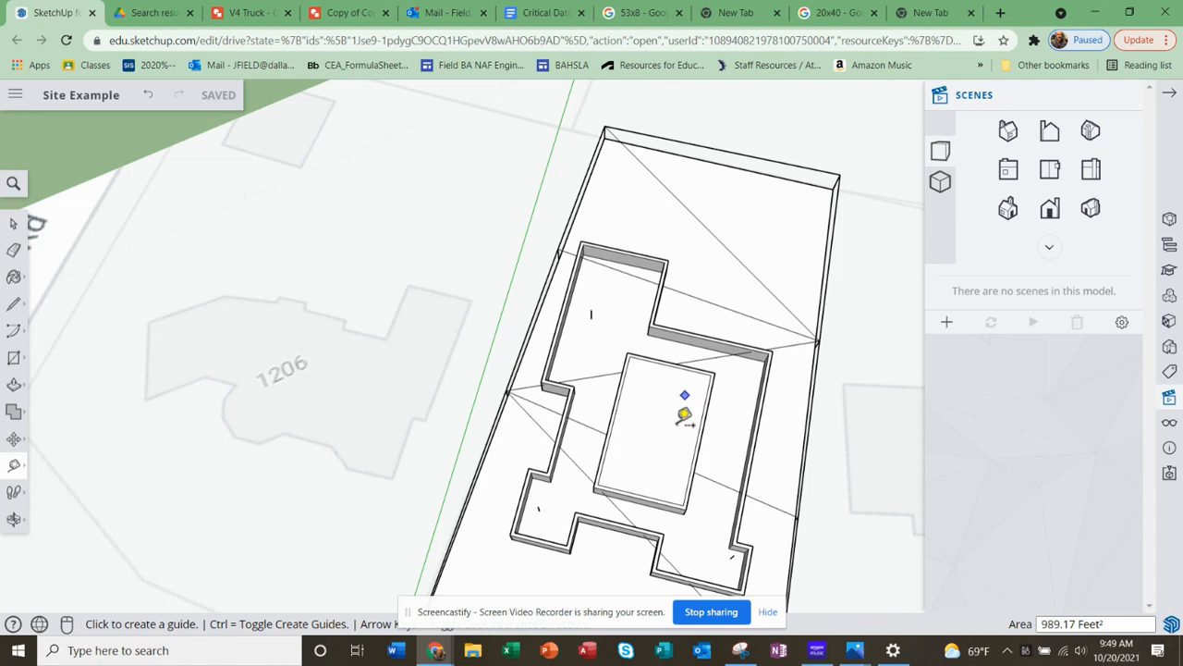
# Measure from the outer wall corner, reading about 6' 1 7/8"
pyautogui.moveTo(652, 425); pyautogui.dragTo(692, 378, button='middle')
pyautogui.scroll(2, 693, 434)
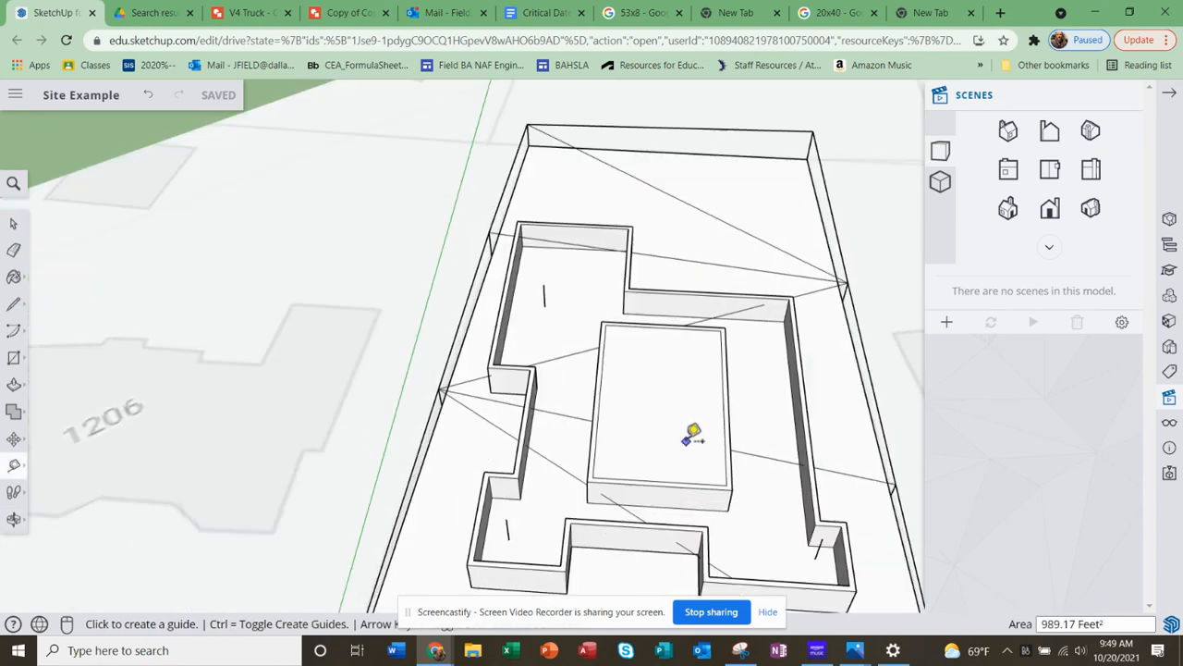
pyautogui.moveTo(678, 484); pyautogui.dragTo(738, 396, button='middle')
pyautogui.scroll(10, 528, 264)
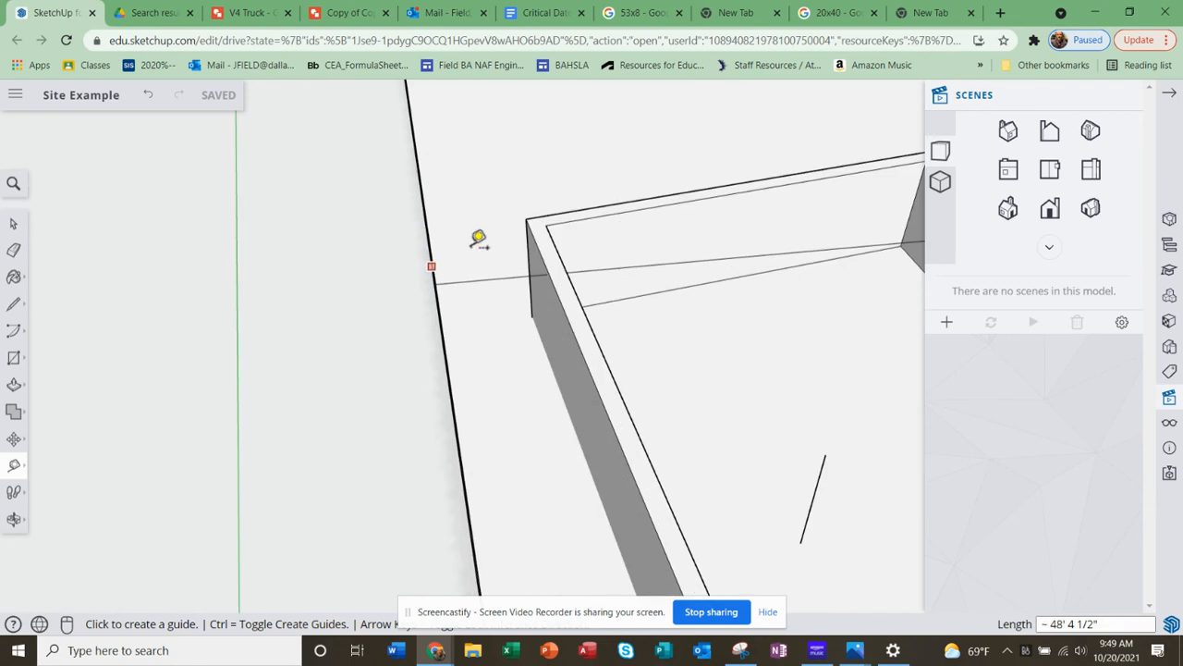
pyautogui.click(530, 230)
pyautogui.moveTo(431, 248); pyautogui.dragTo(436, 216, button='middle')
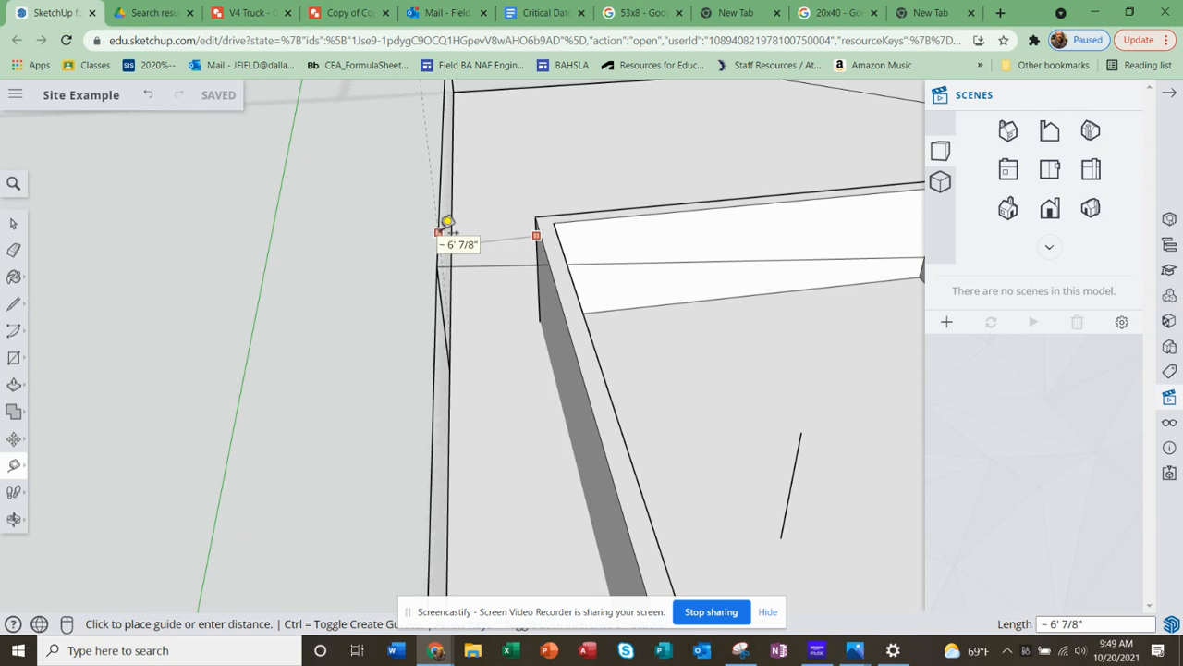
pyautogui.moveTo(490, 253); pyautogui.dragTo(486, 277, button='middle')
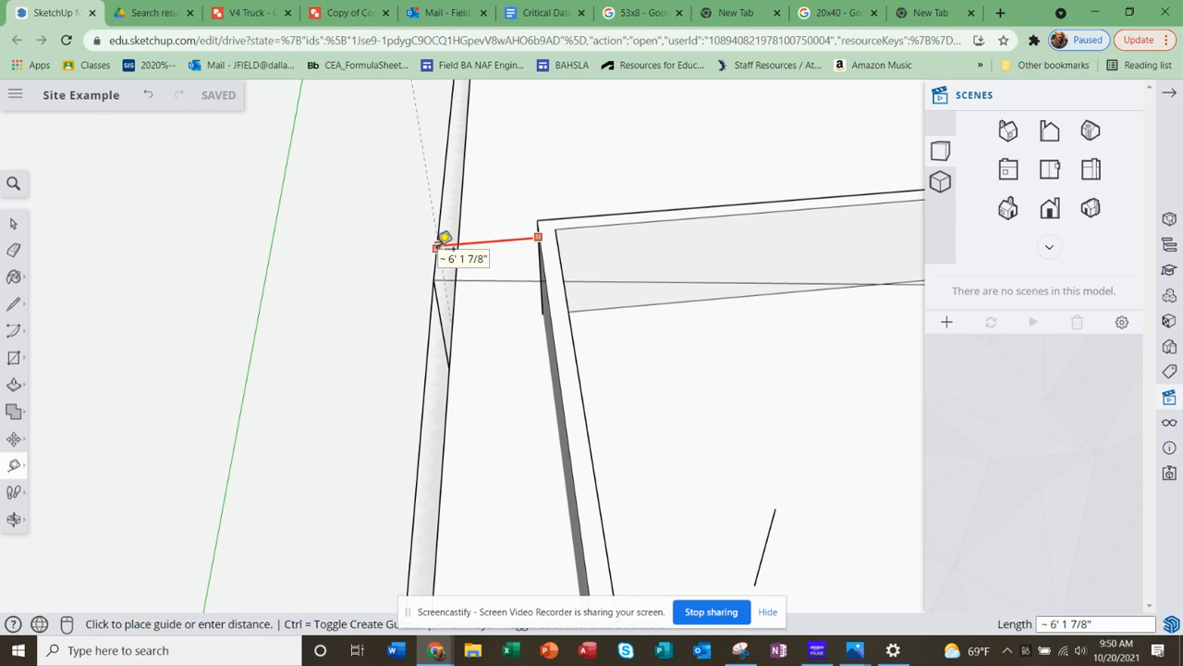
pyautogui.moveTo(491, 275); pyautogui.dragTo(576, 370, button='middle')
pyautogui.scroll(-5, 570, 372)
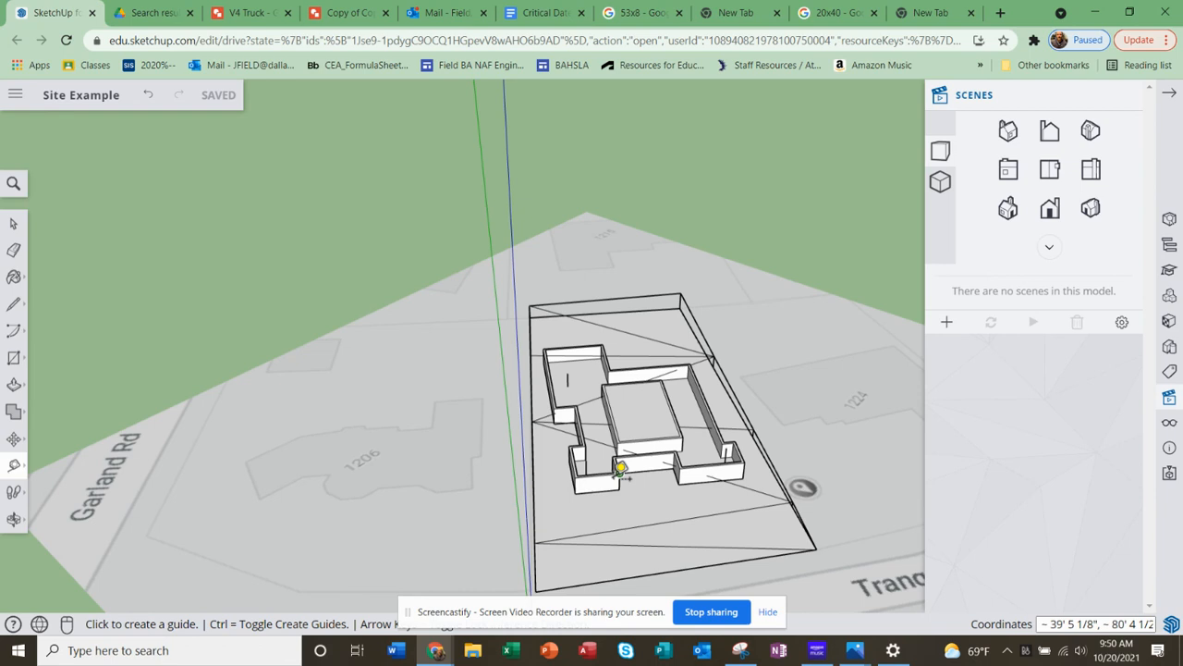
pyautogui.scroll(3, 620, 469)
pyautogui.moveTo(700, 431); pyautogui.dragTo(629, 370, button='middle')
pyautogui.scroll(3, 631, 370)
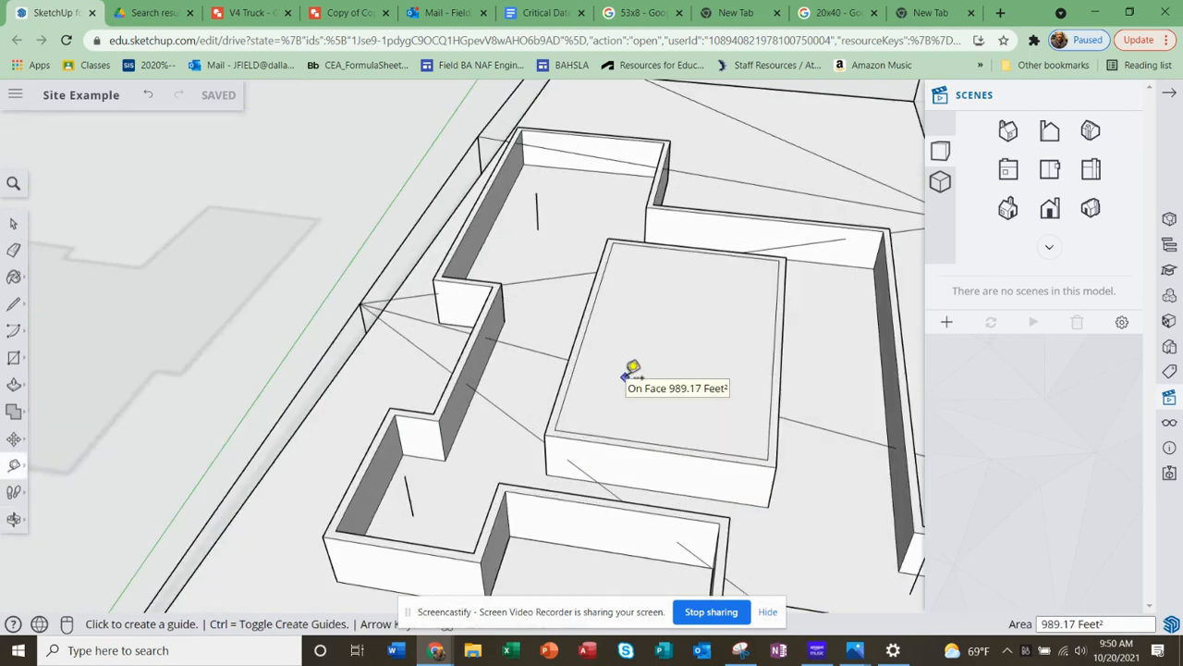